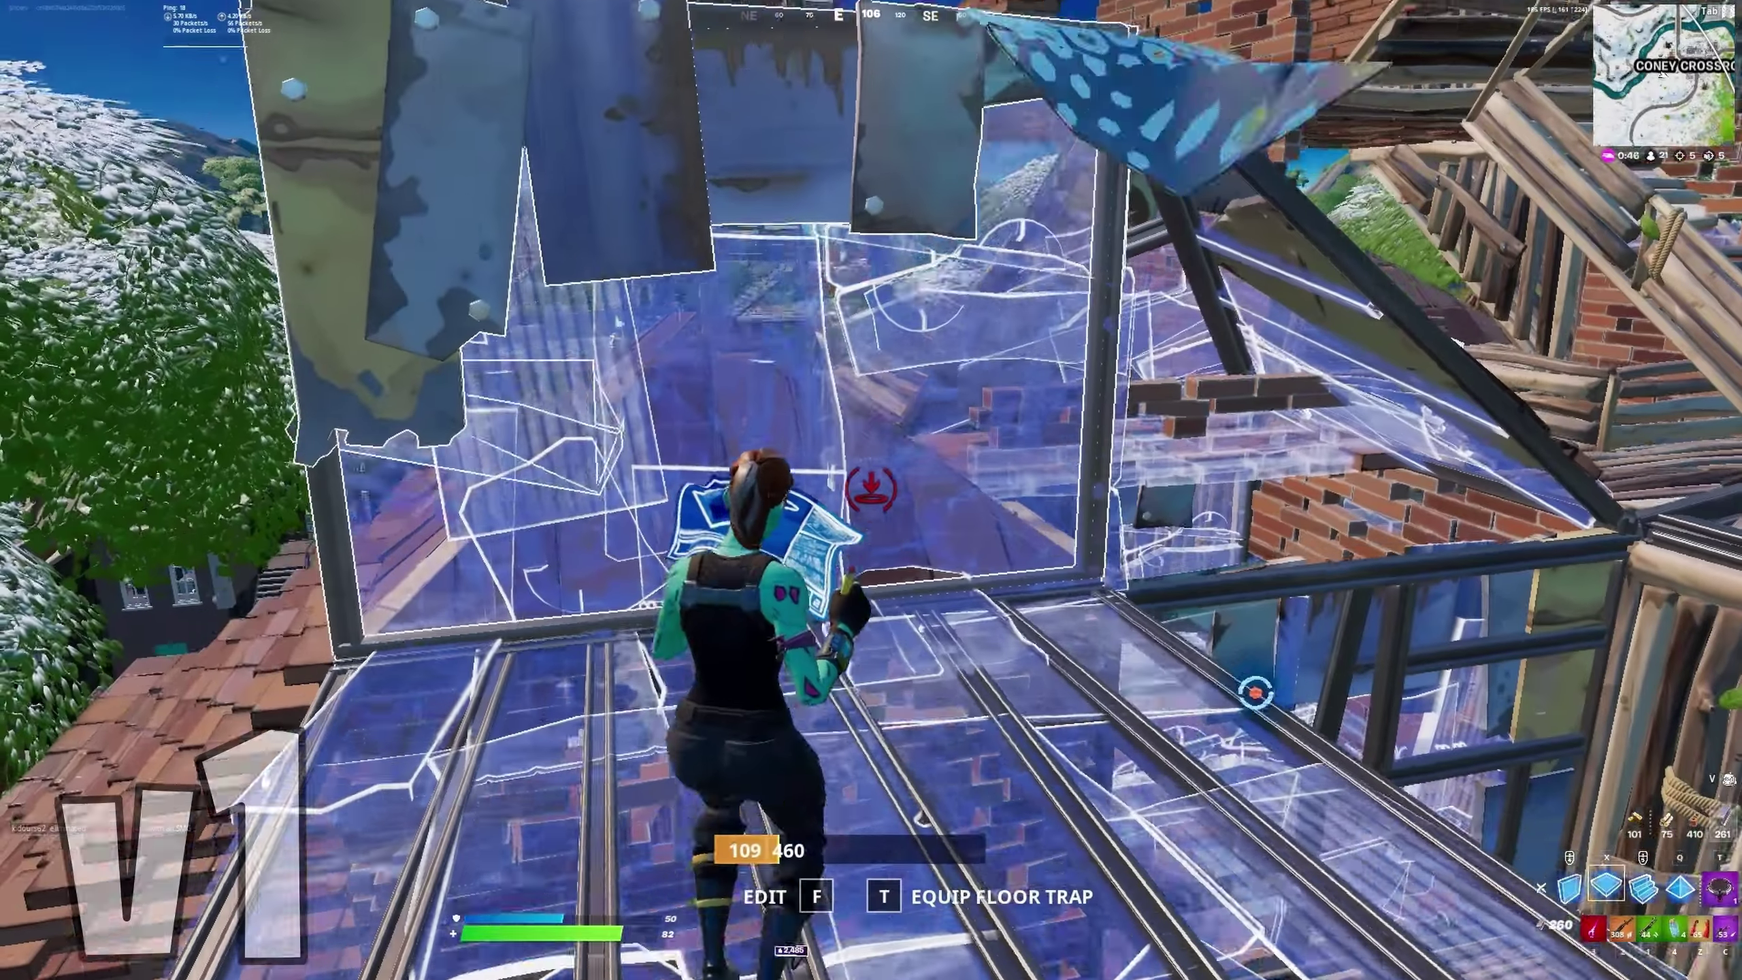
key(f)
click(871, 490)
key(f)
click(871, 490)
key(1)
click(872, 490)
key(2)
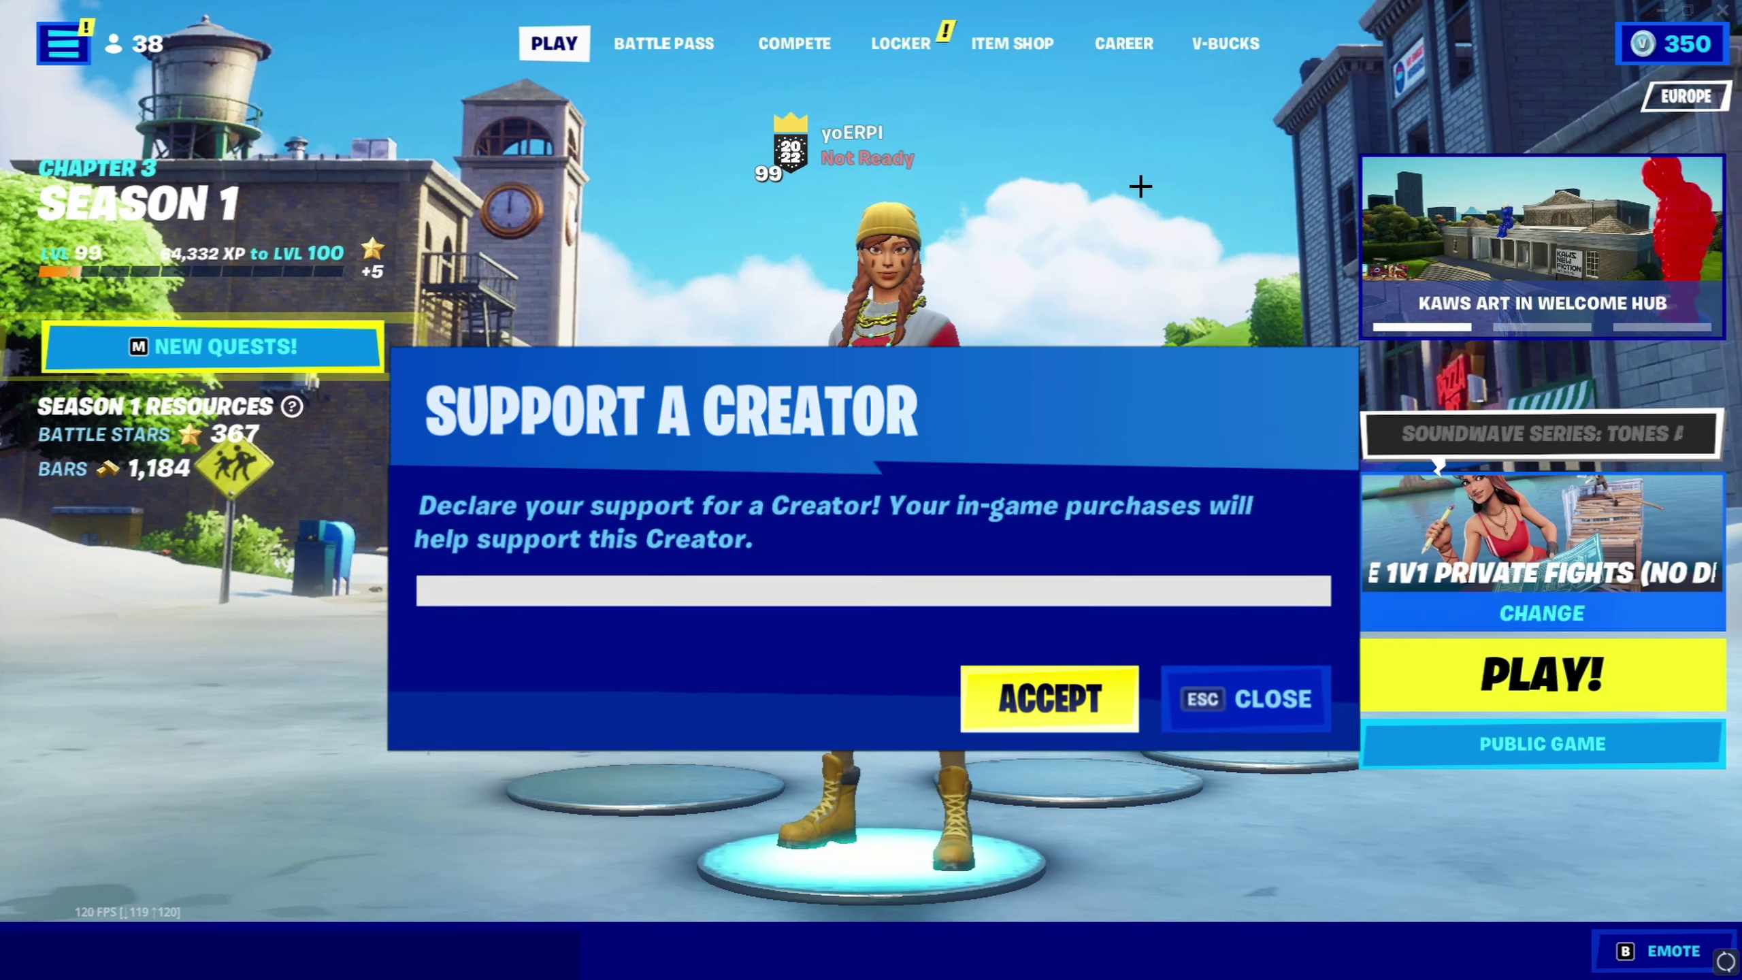
text(YOERPI)
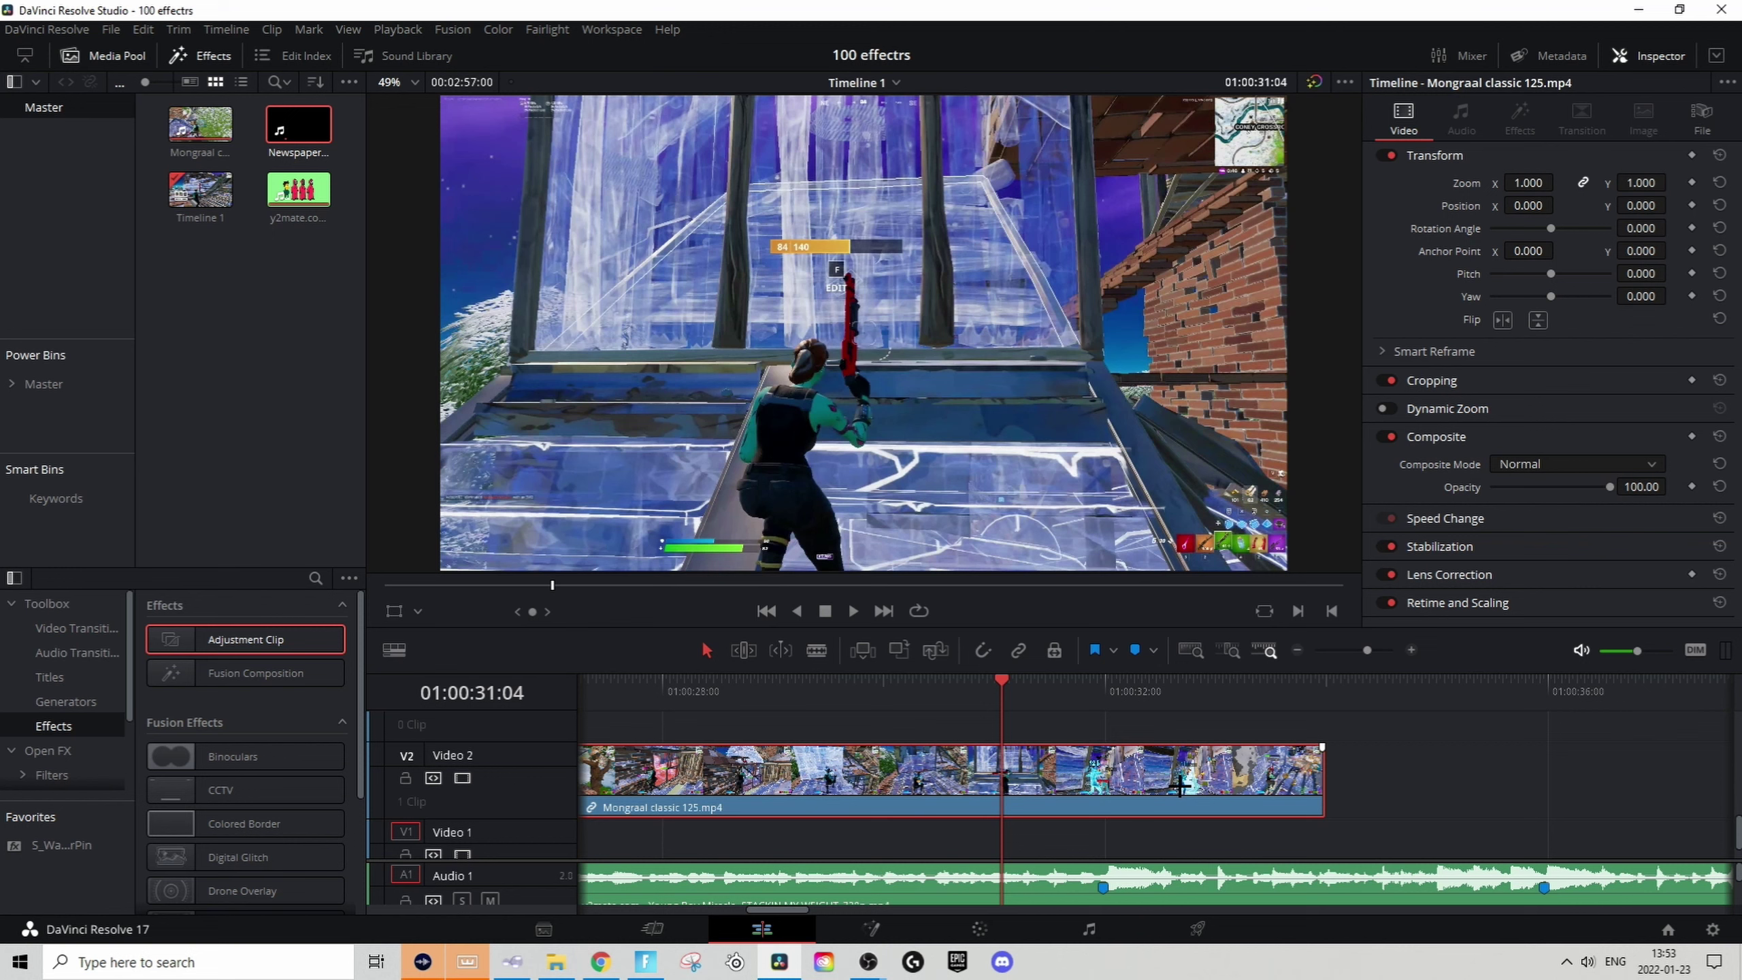
Step: Show the retime curve of the gameplay clip on Video 2 with Retime Frame hidden, keeping only Retime Speed
scroll(1179, 786, down, 1)
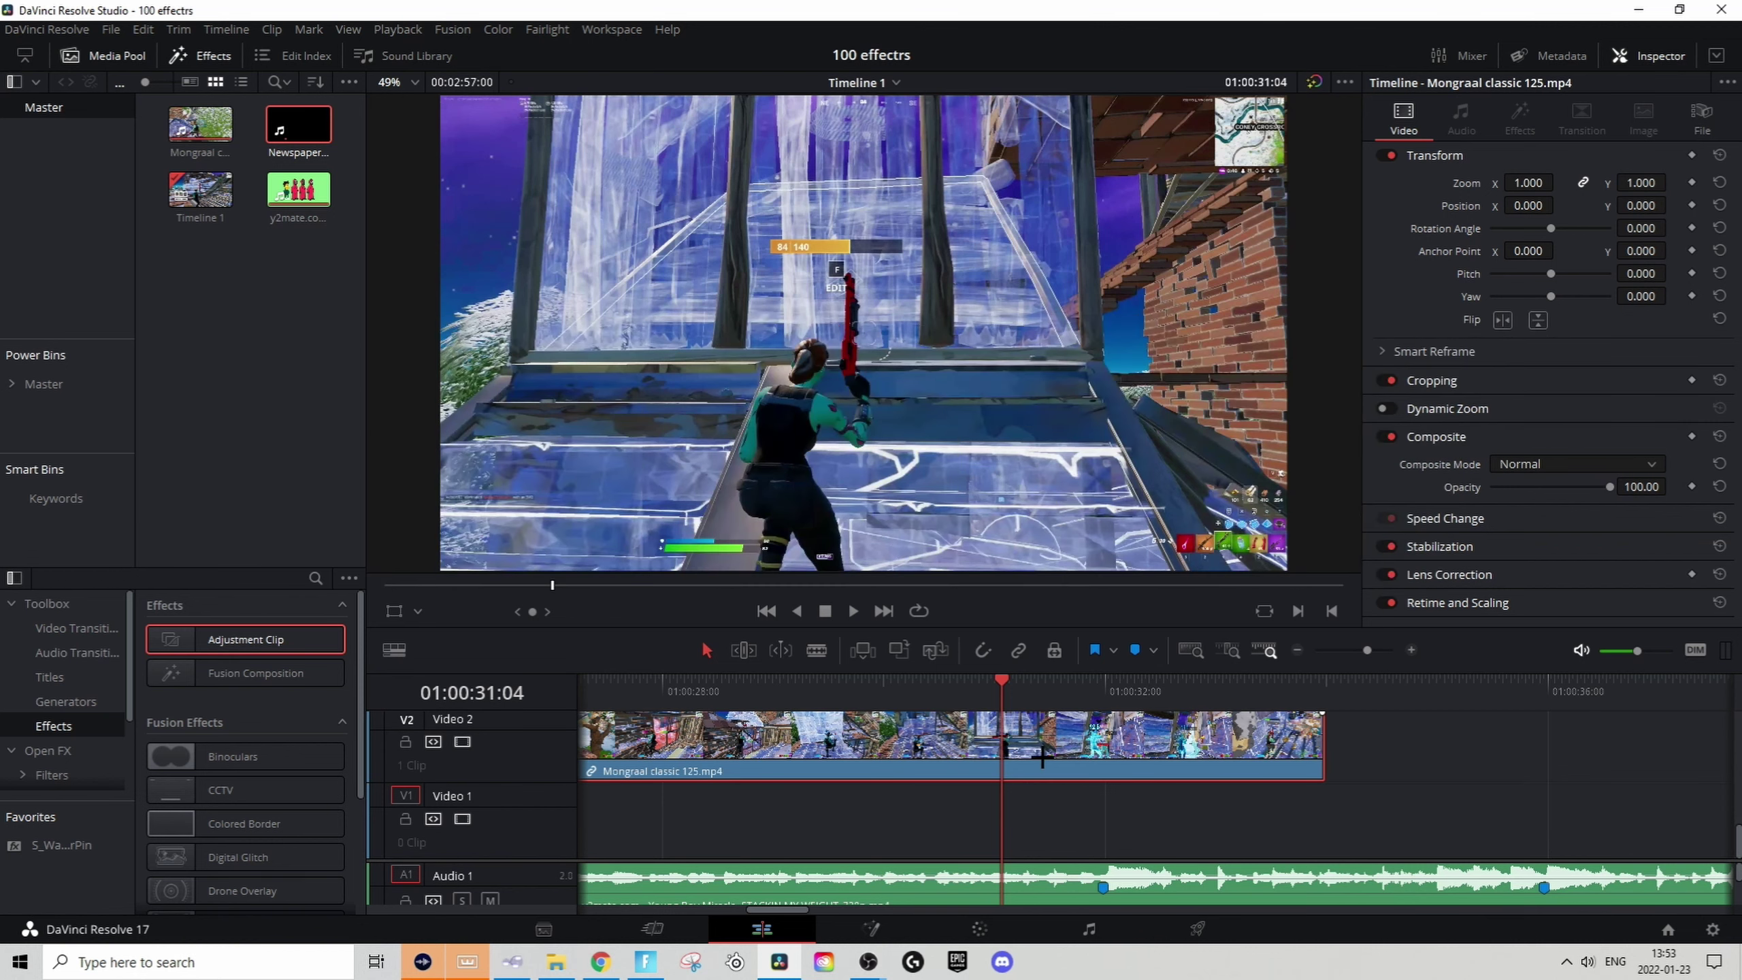
right_click(1111, 739)
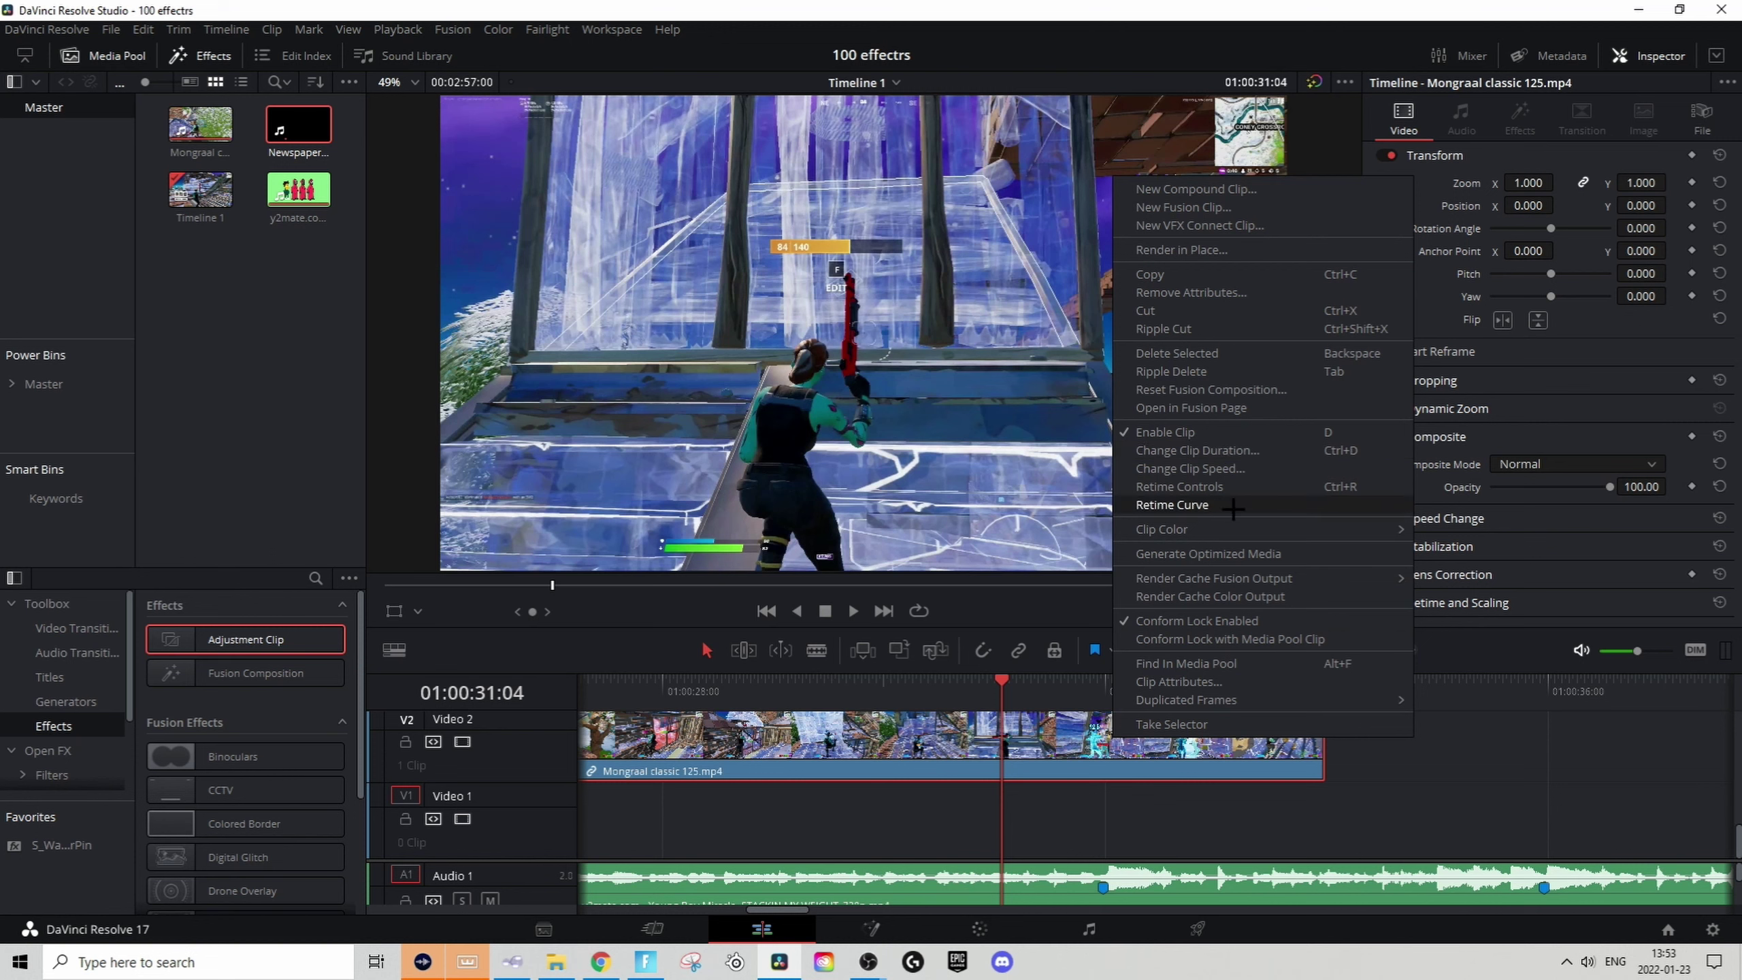
click(1172, 505)
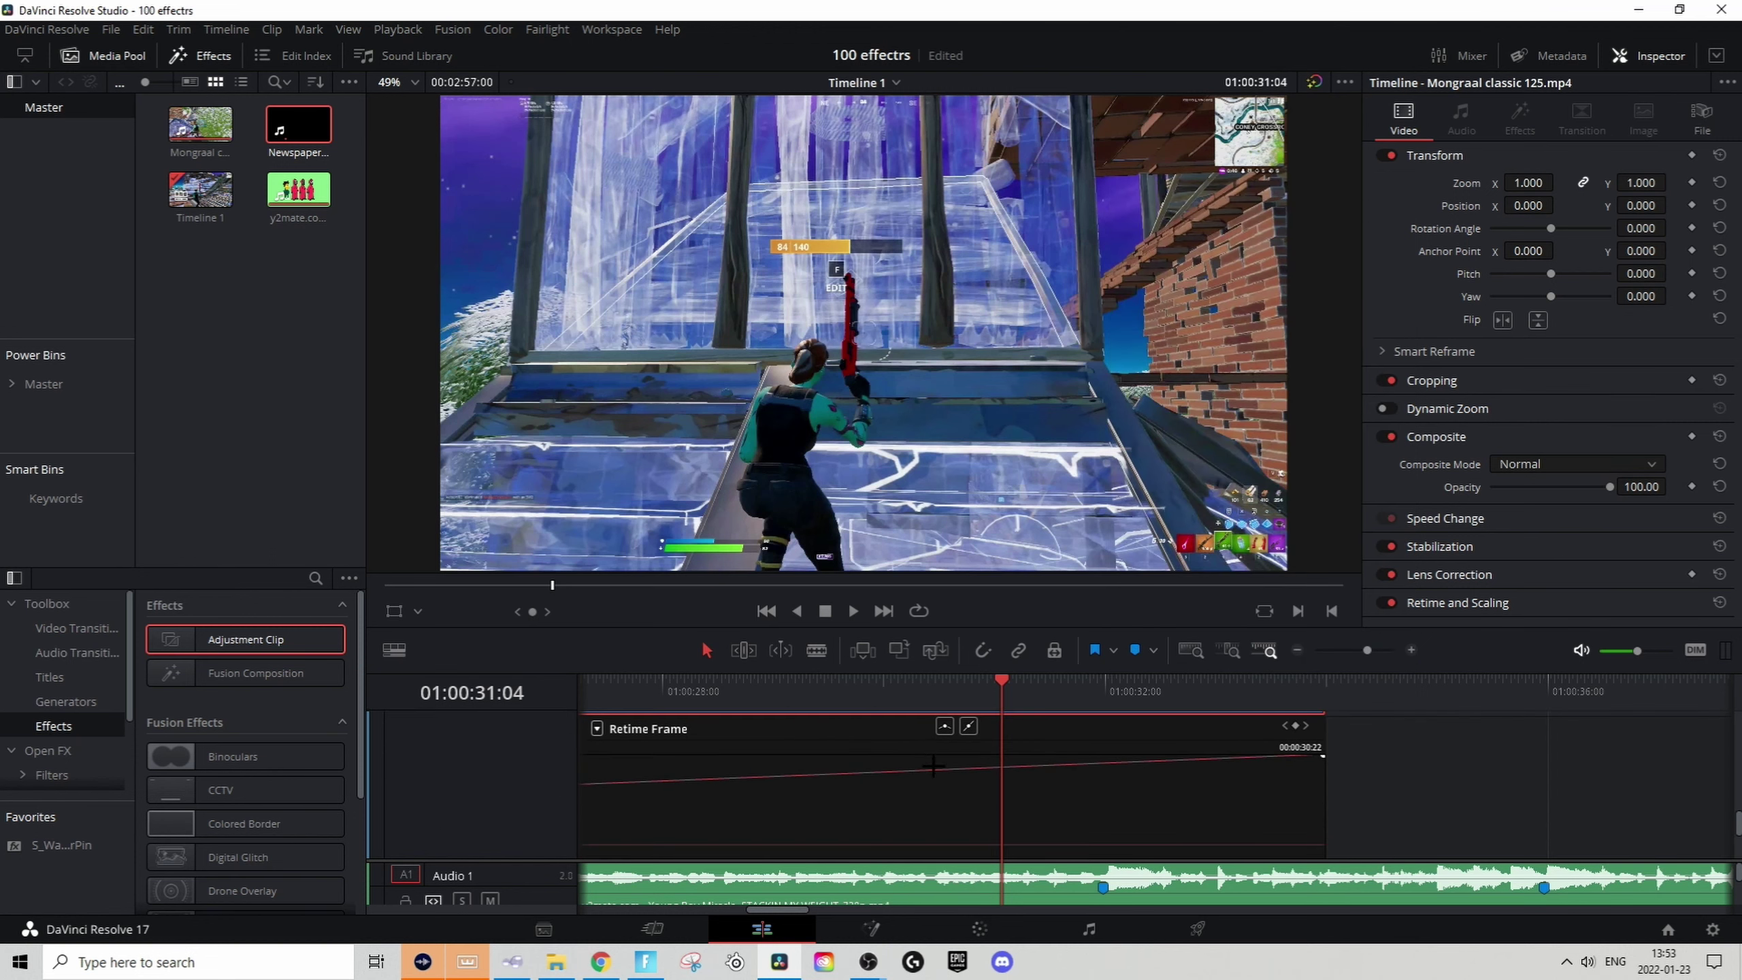
click(597, 729)
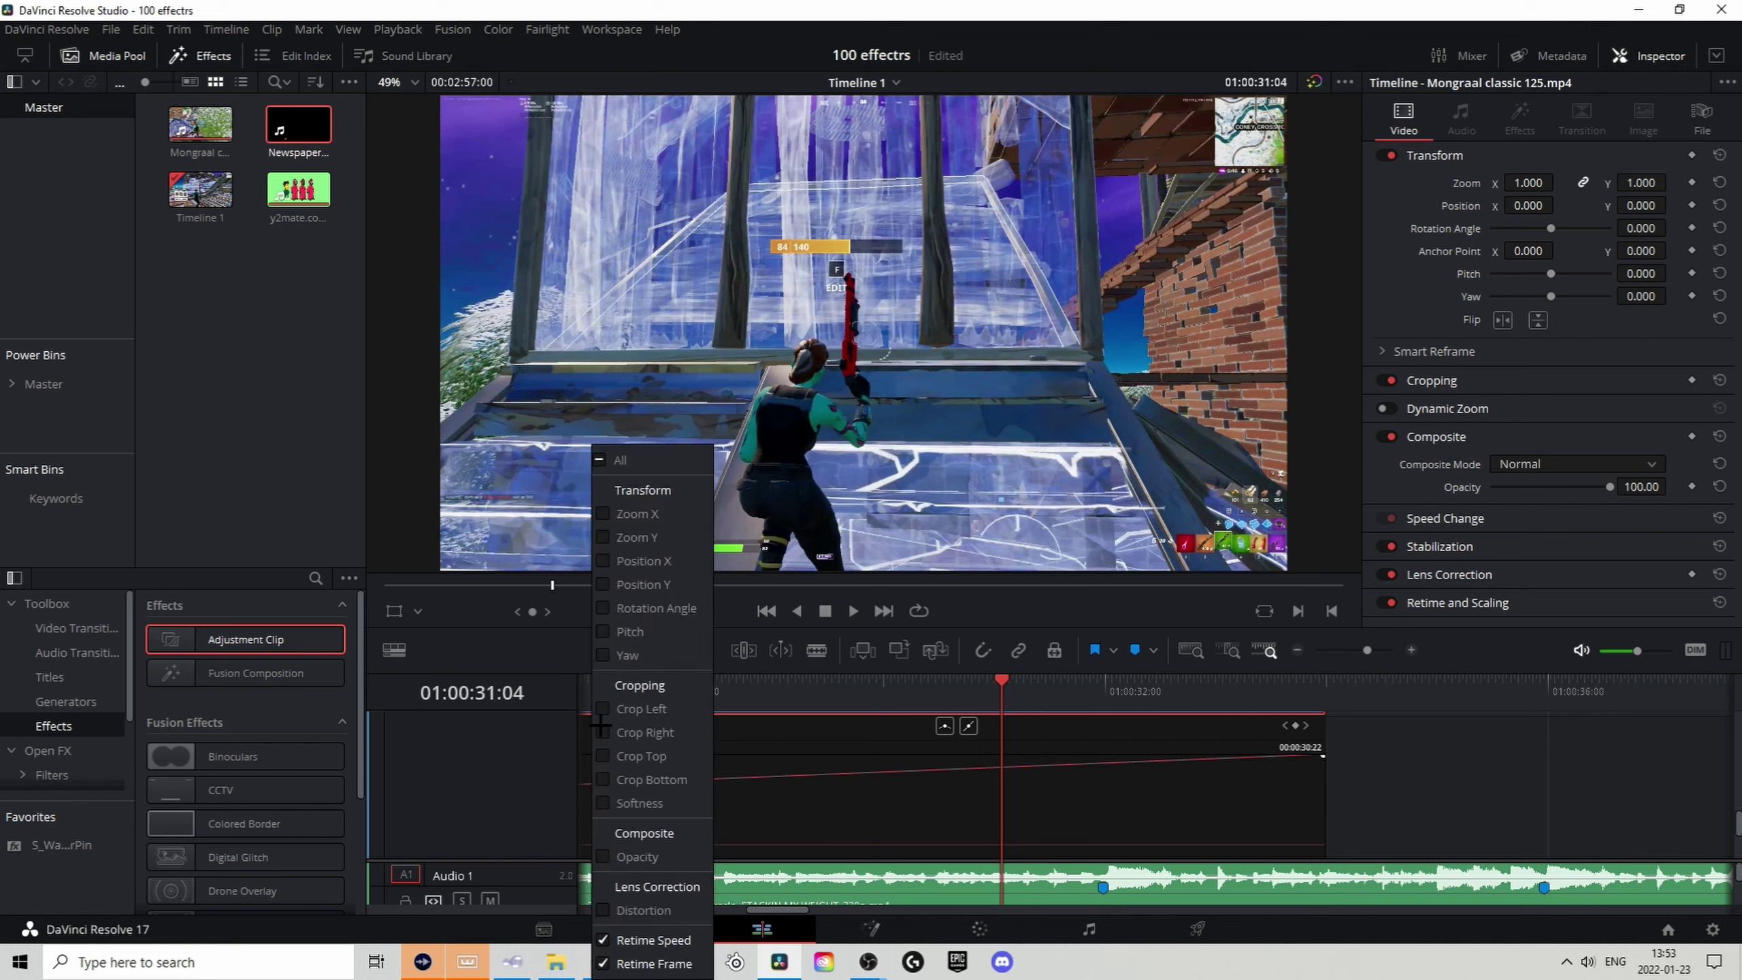
click(604, 964)
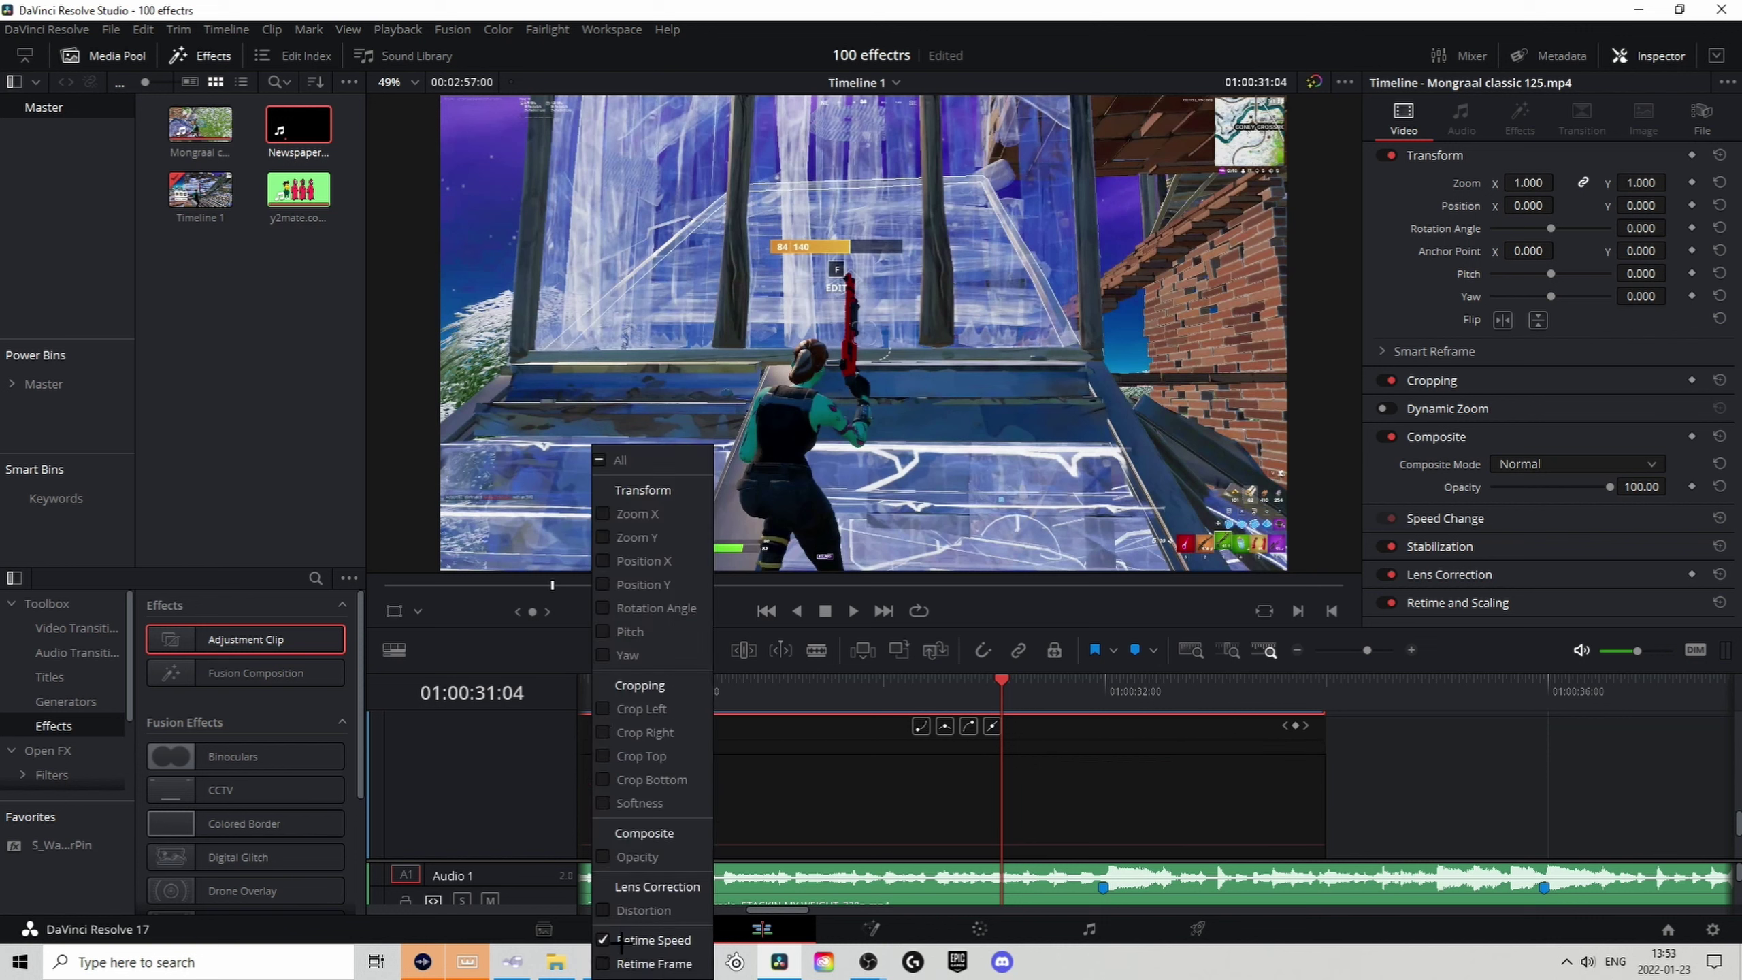
click(940, 779)
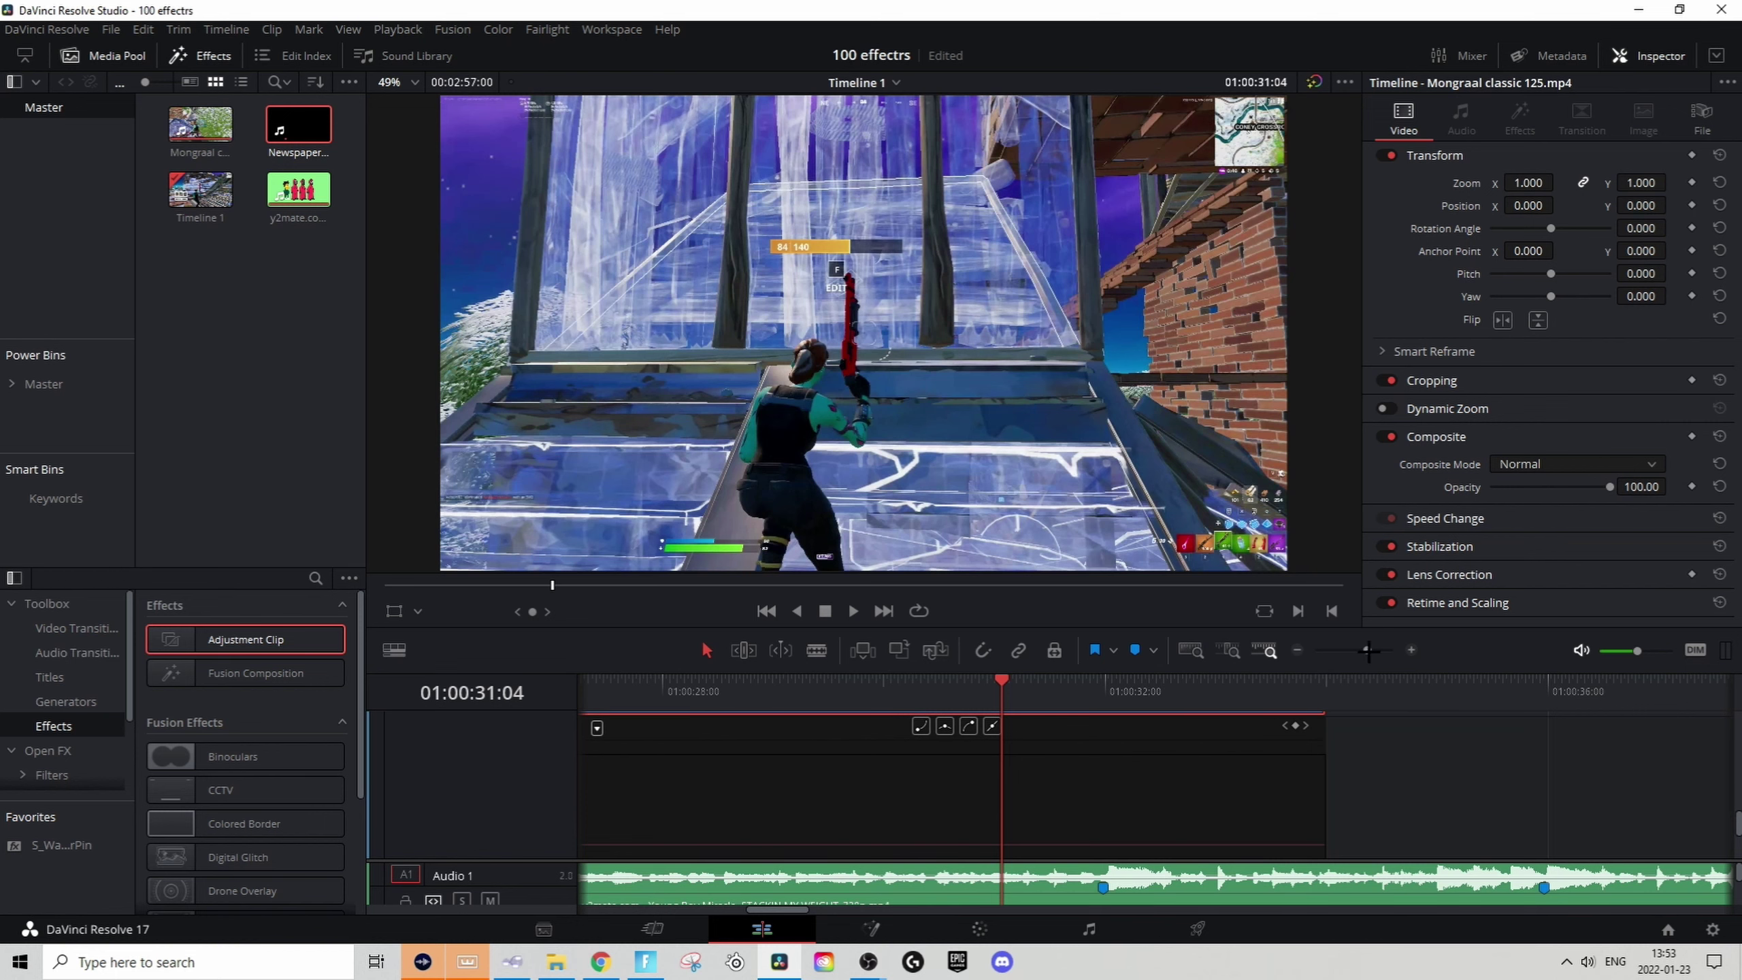
Step: Add a Retime Speed keyframe to the clip at 01:00:31:58, near the first audio marker
drag(1370, 650, 1369, 650)
click(1264, 686)
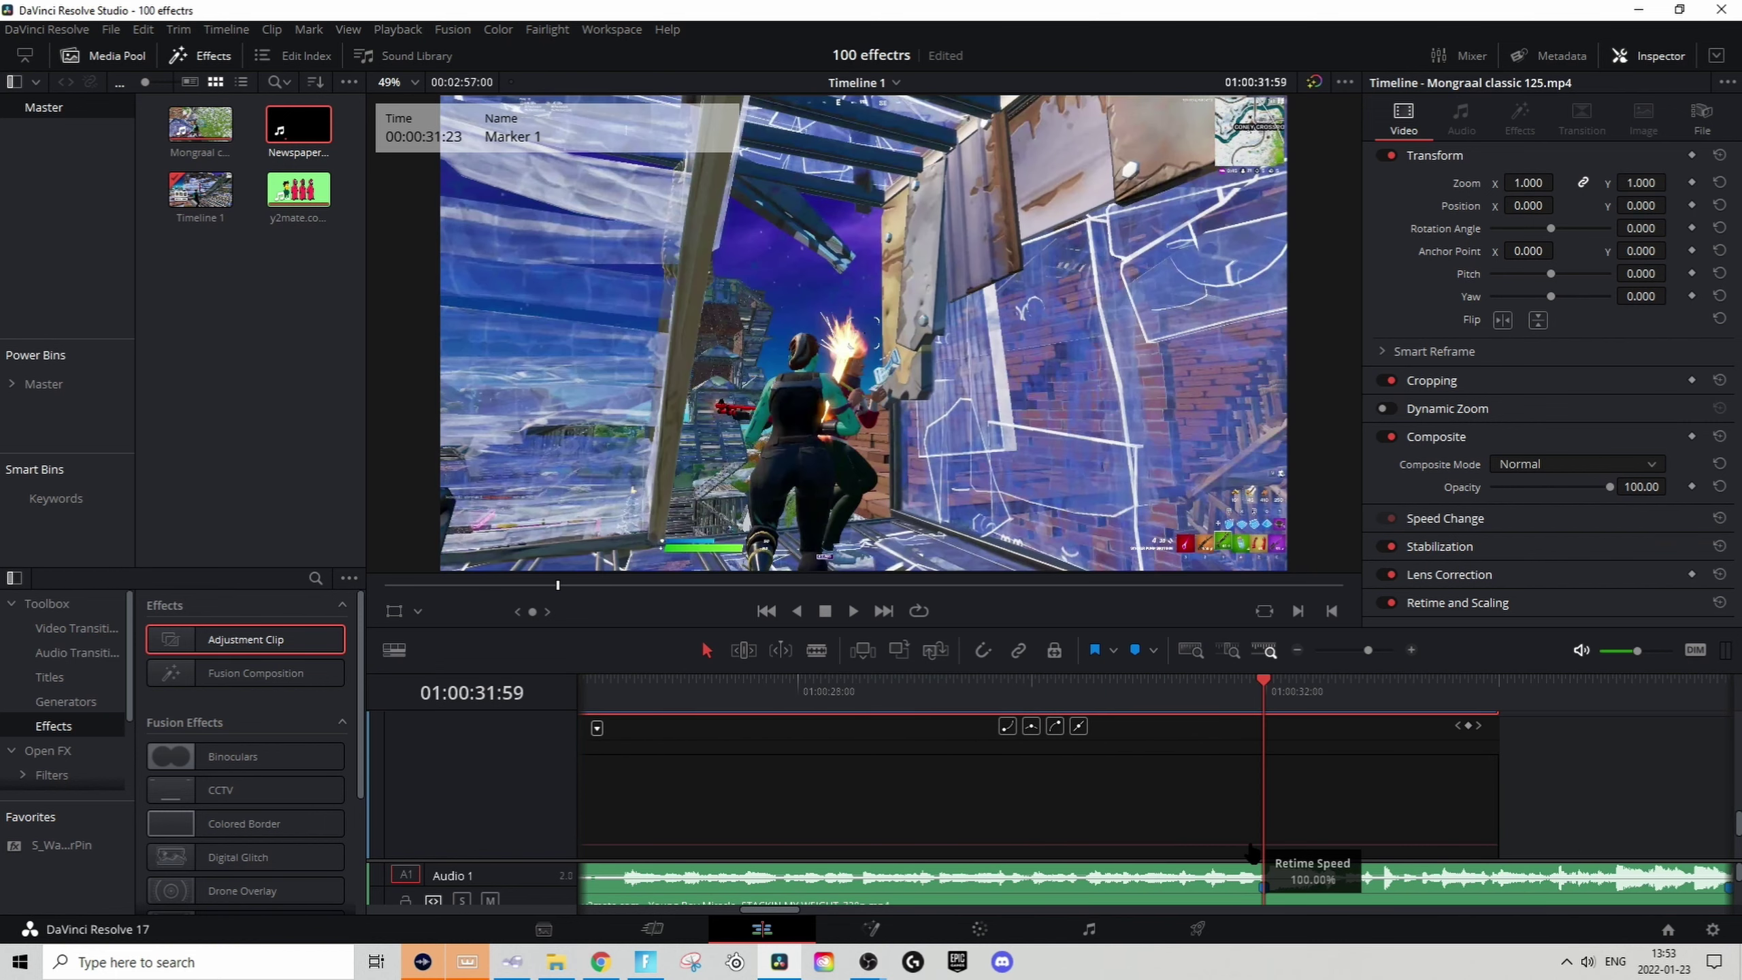
click(1252, 850)
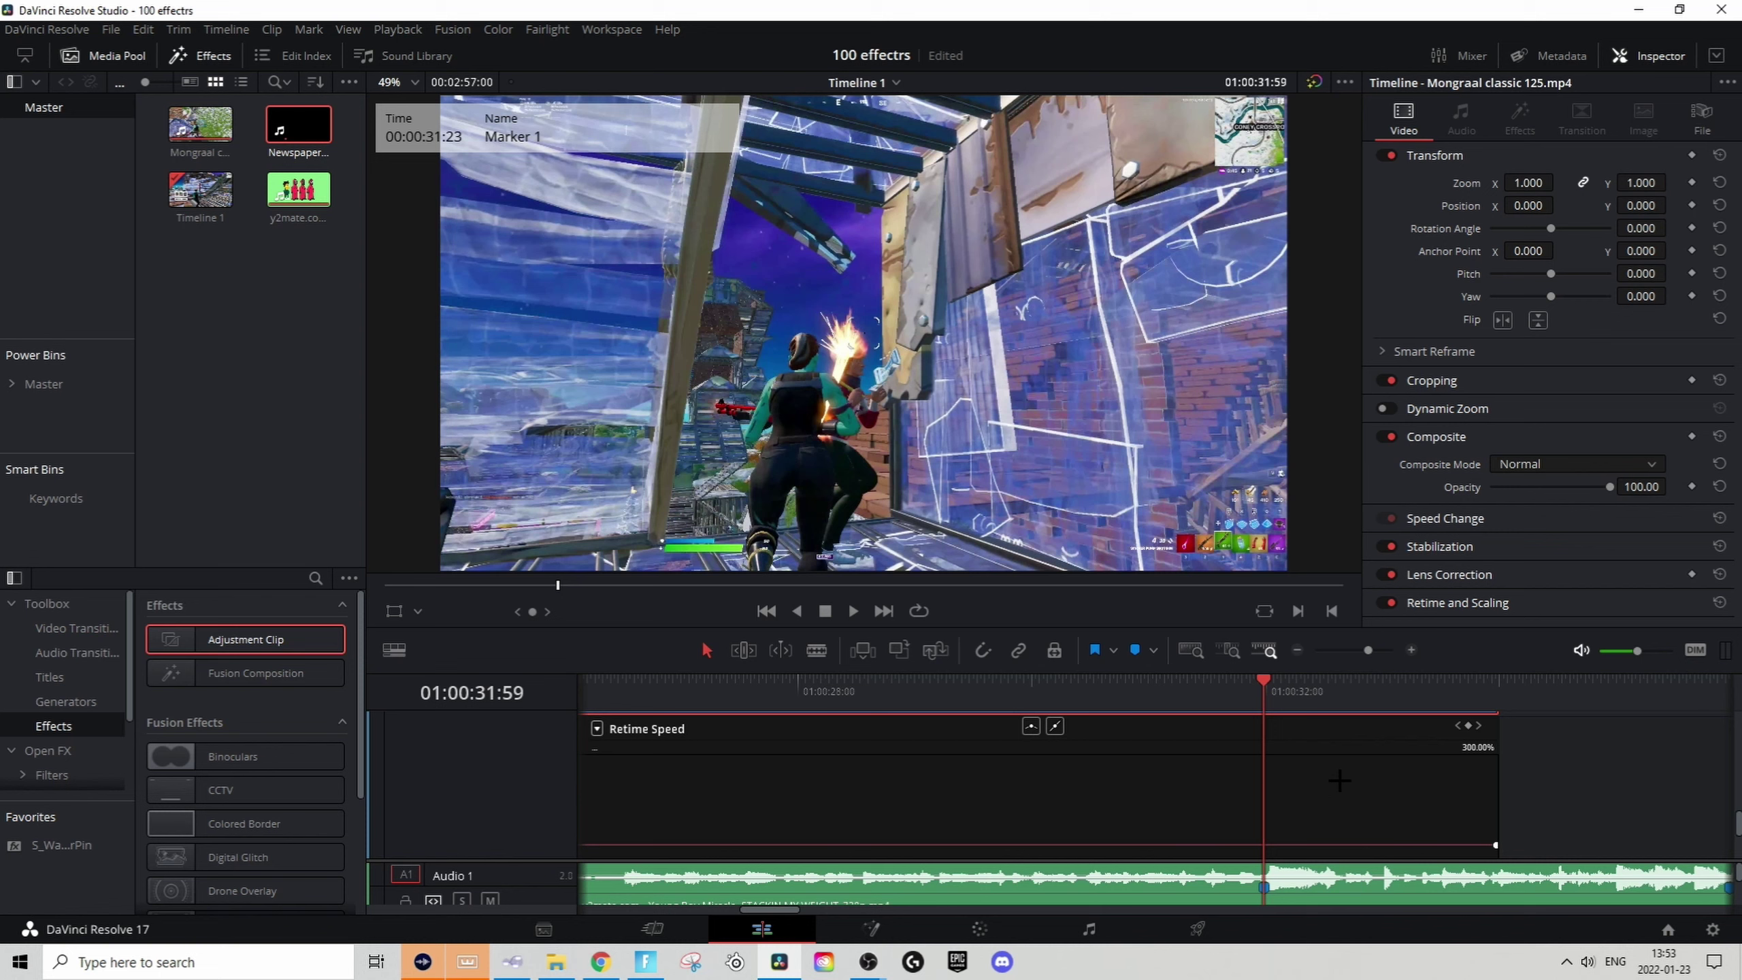
key(Right)
key(Right)
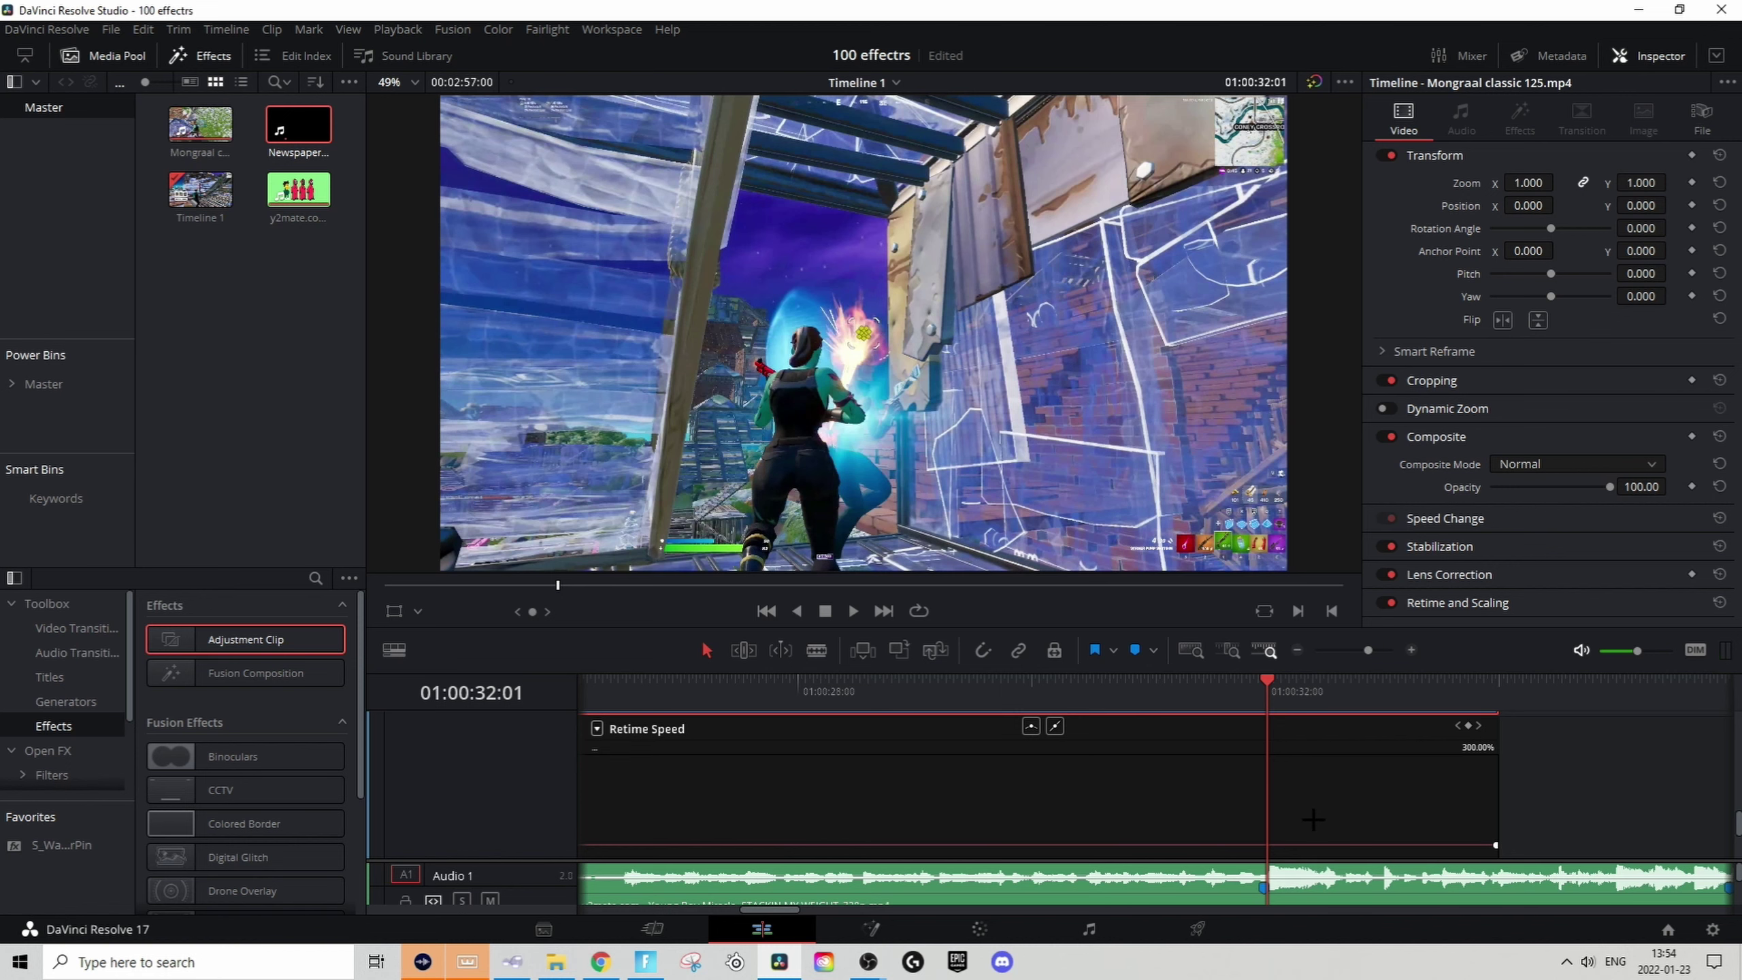
key(Left)
key(Left)
key(Left)
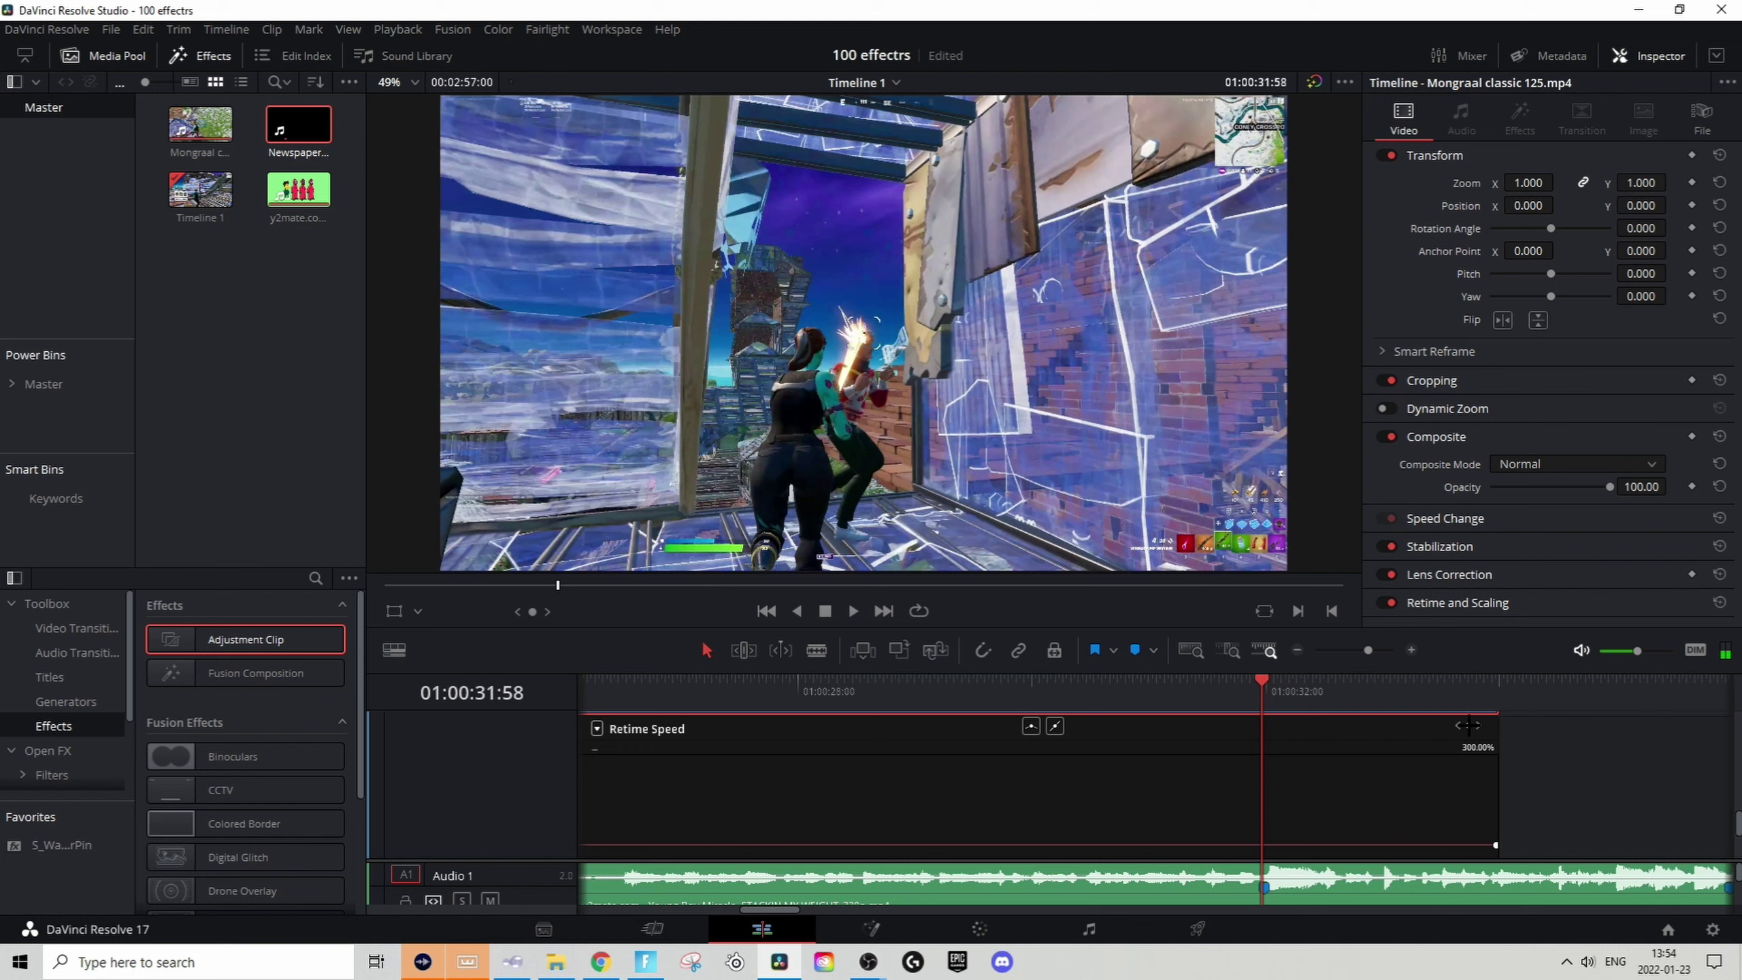
click(1469, 725)
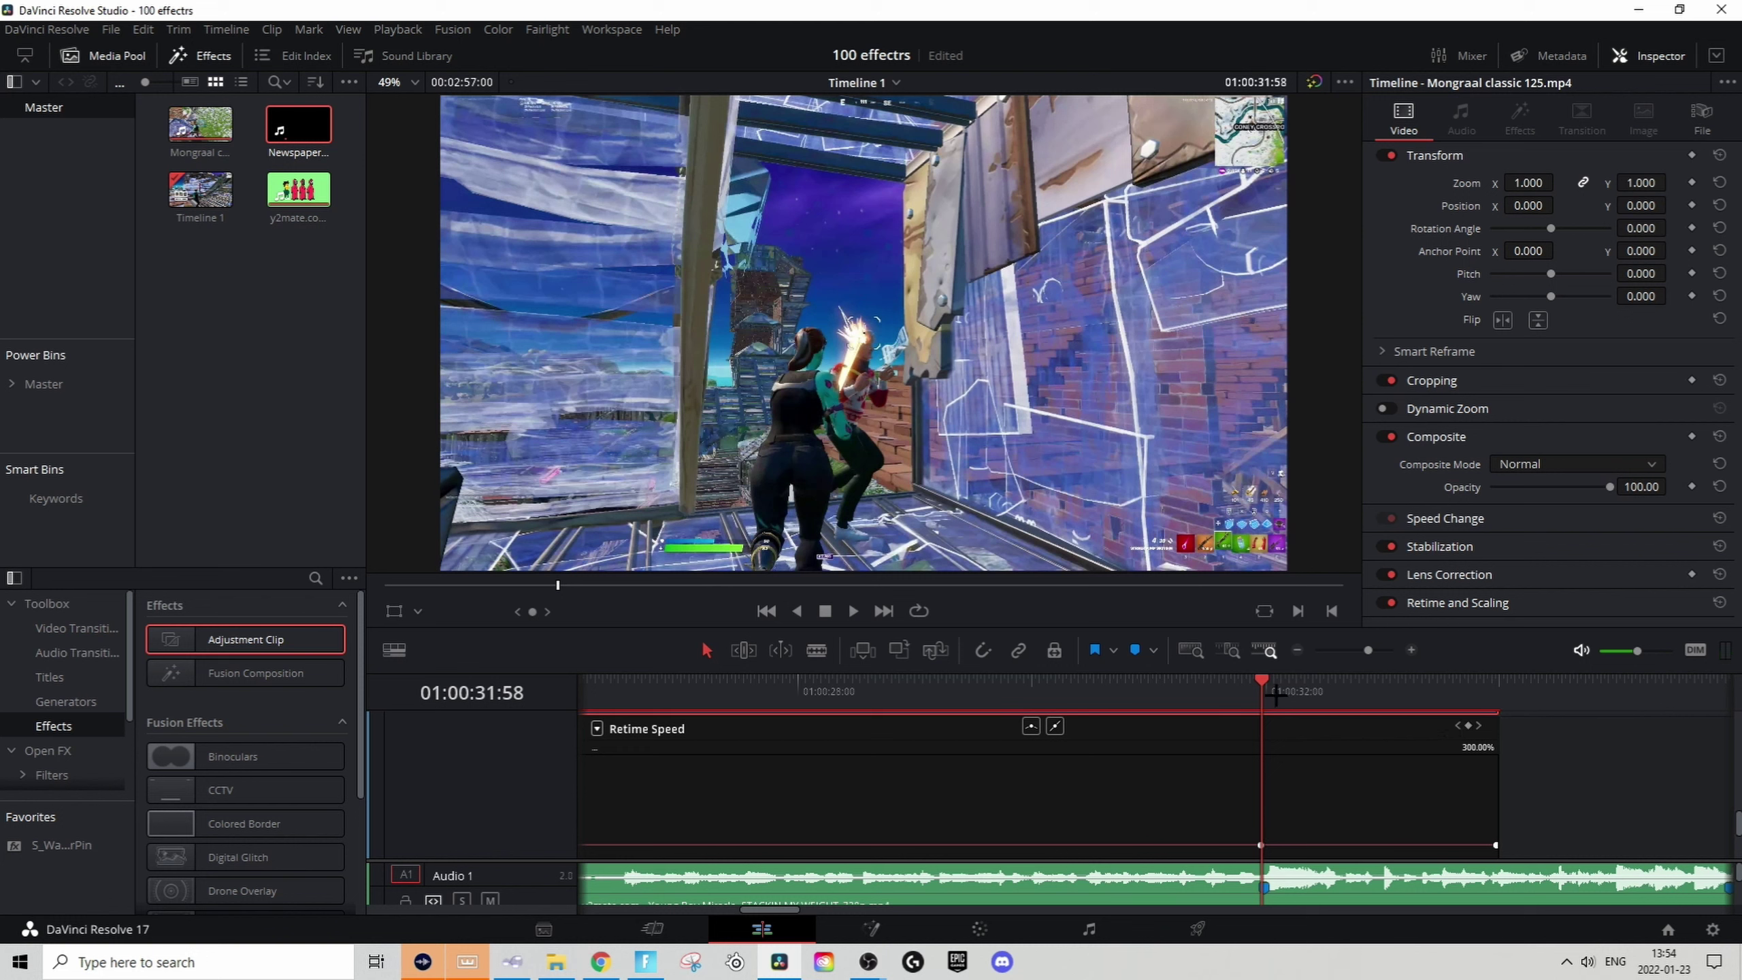
Step: Add a second Retime Speed keyframe at 01:00:32:10 and raise the speed of the section between the two keyframes
key(Right)
key(Right)
key(Right)
key(Right)
key(Right)
key(Right)
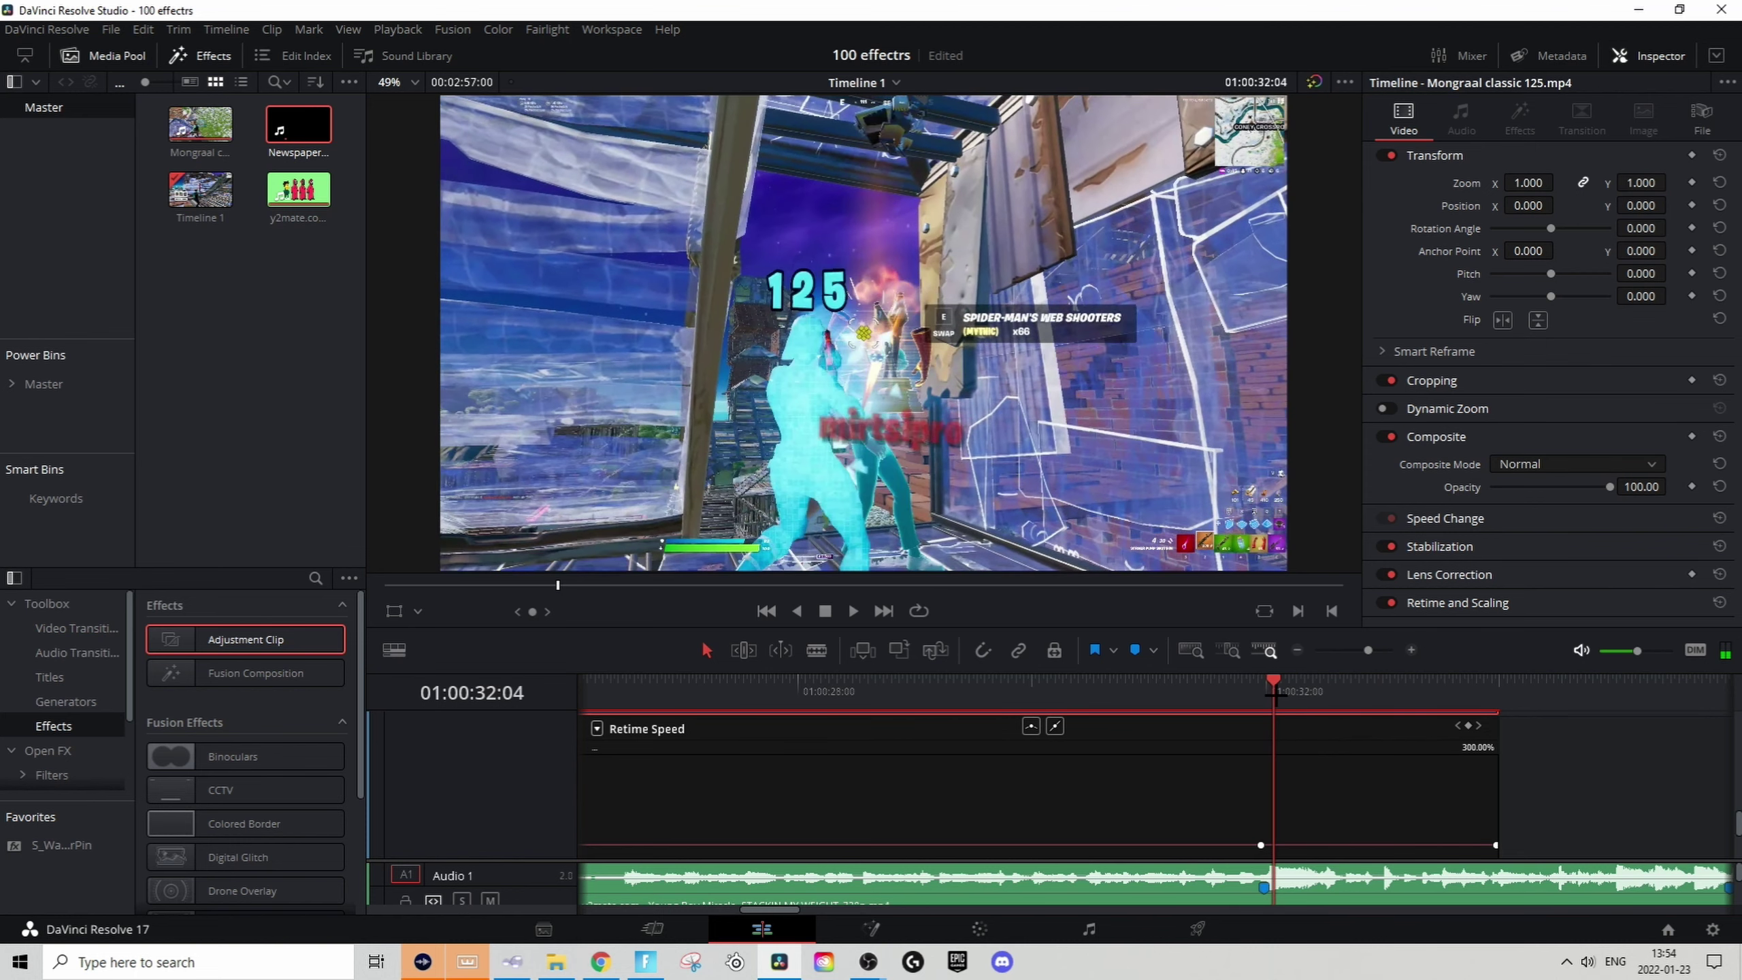
key(Right)
key(Right)
key(Right)
key(Right)
key(Right)
key(Right)
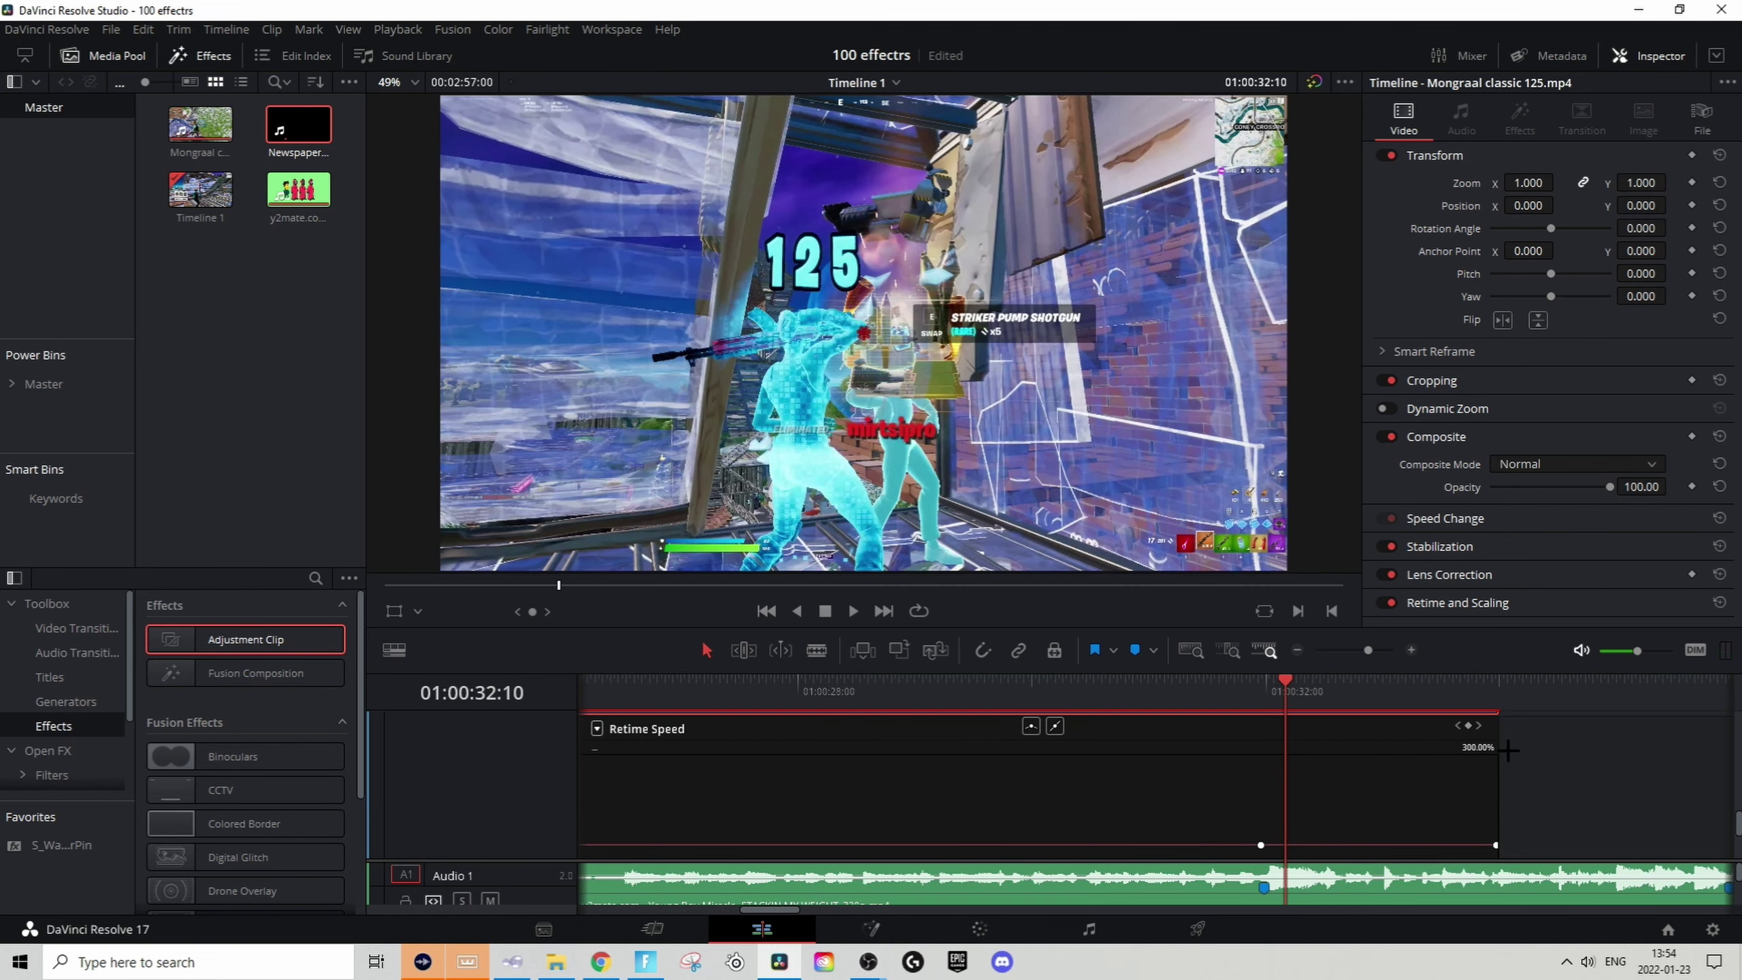
drag(1260, 844, 1266, 799)
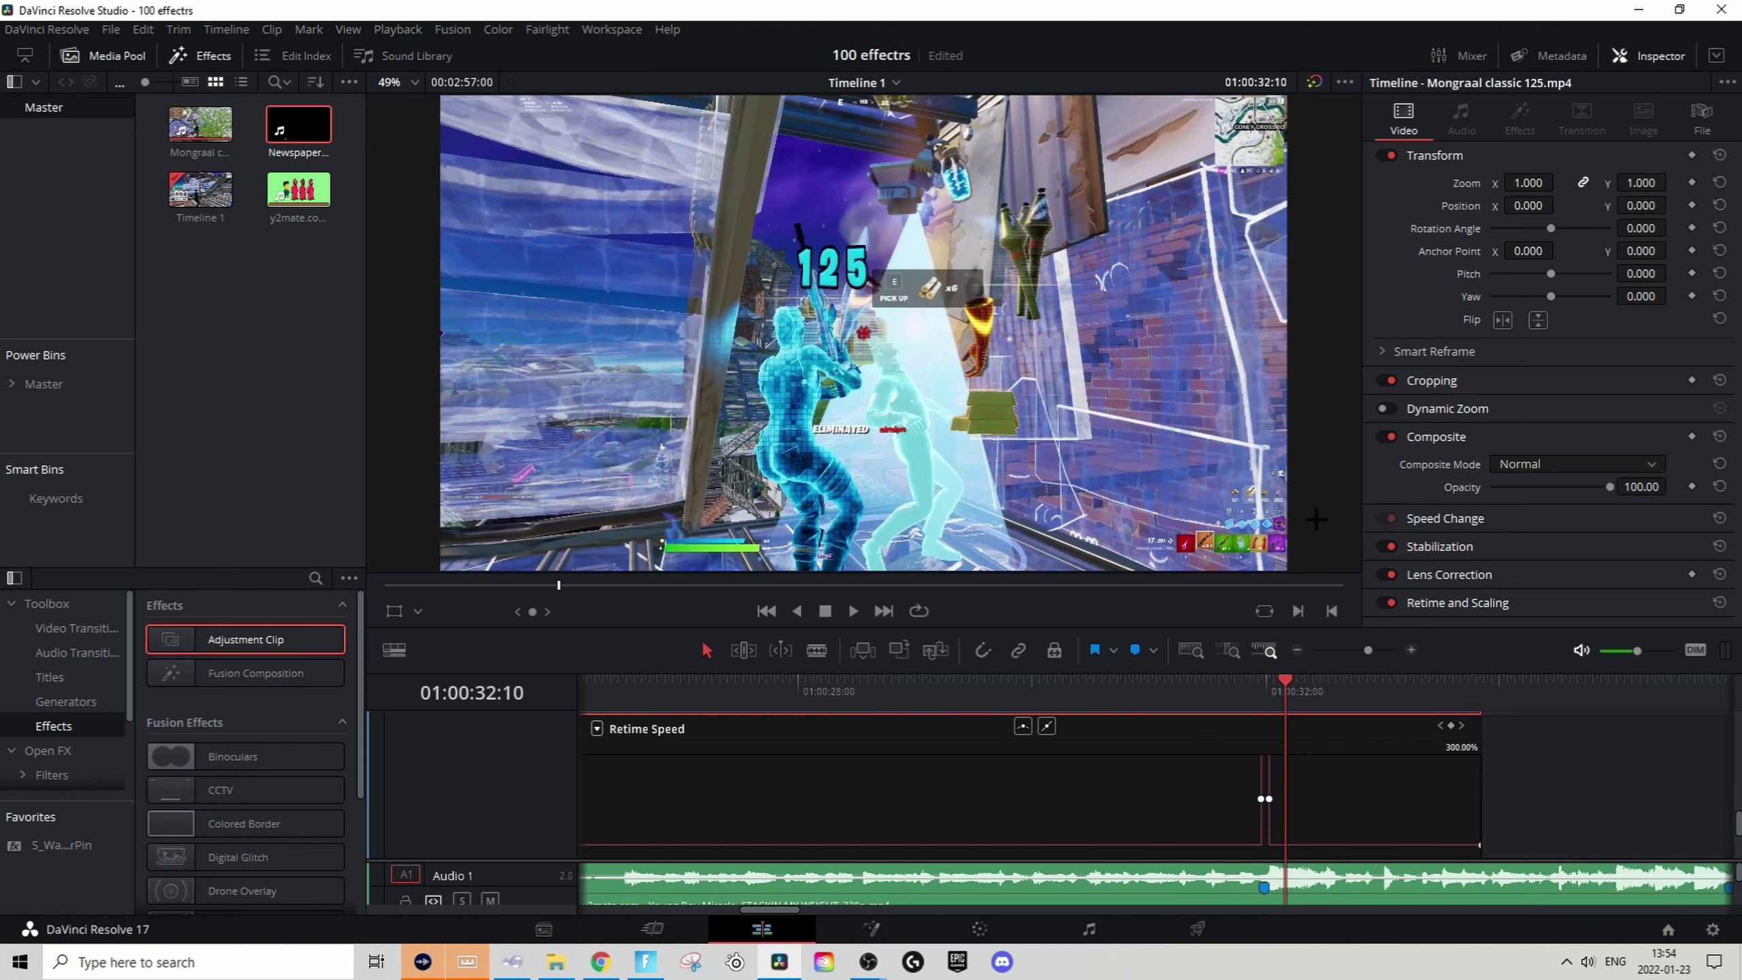
Step: Add a third Retime Speed keyframe at about 01:00:32:07, adjusting the speed before it and slowing the rest of the clip
drag(1281, 693, 1269, 683)
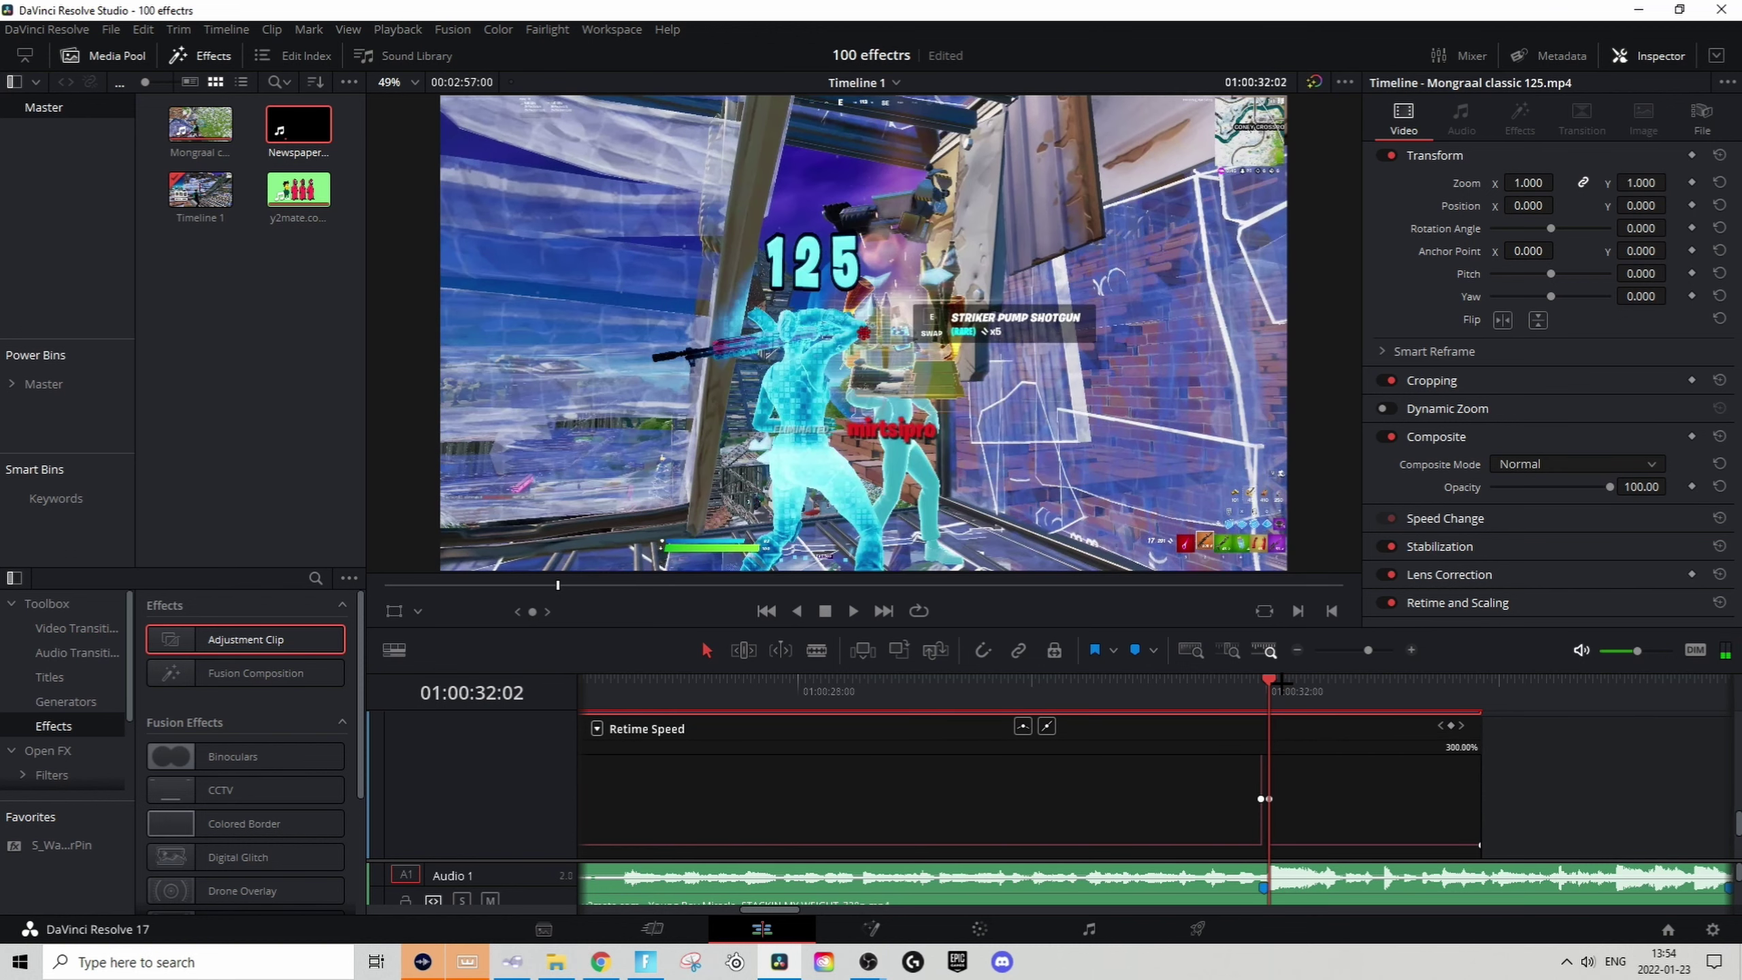
key(Right)
key(Right)
key(Right)
key(Right)
key(Right)
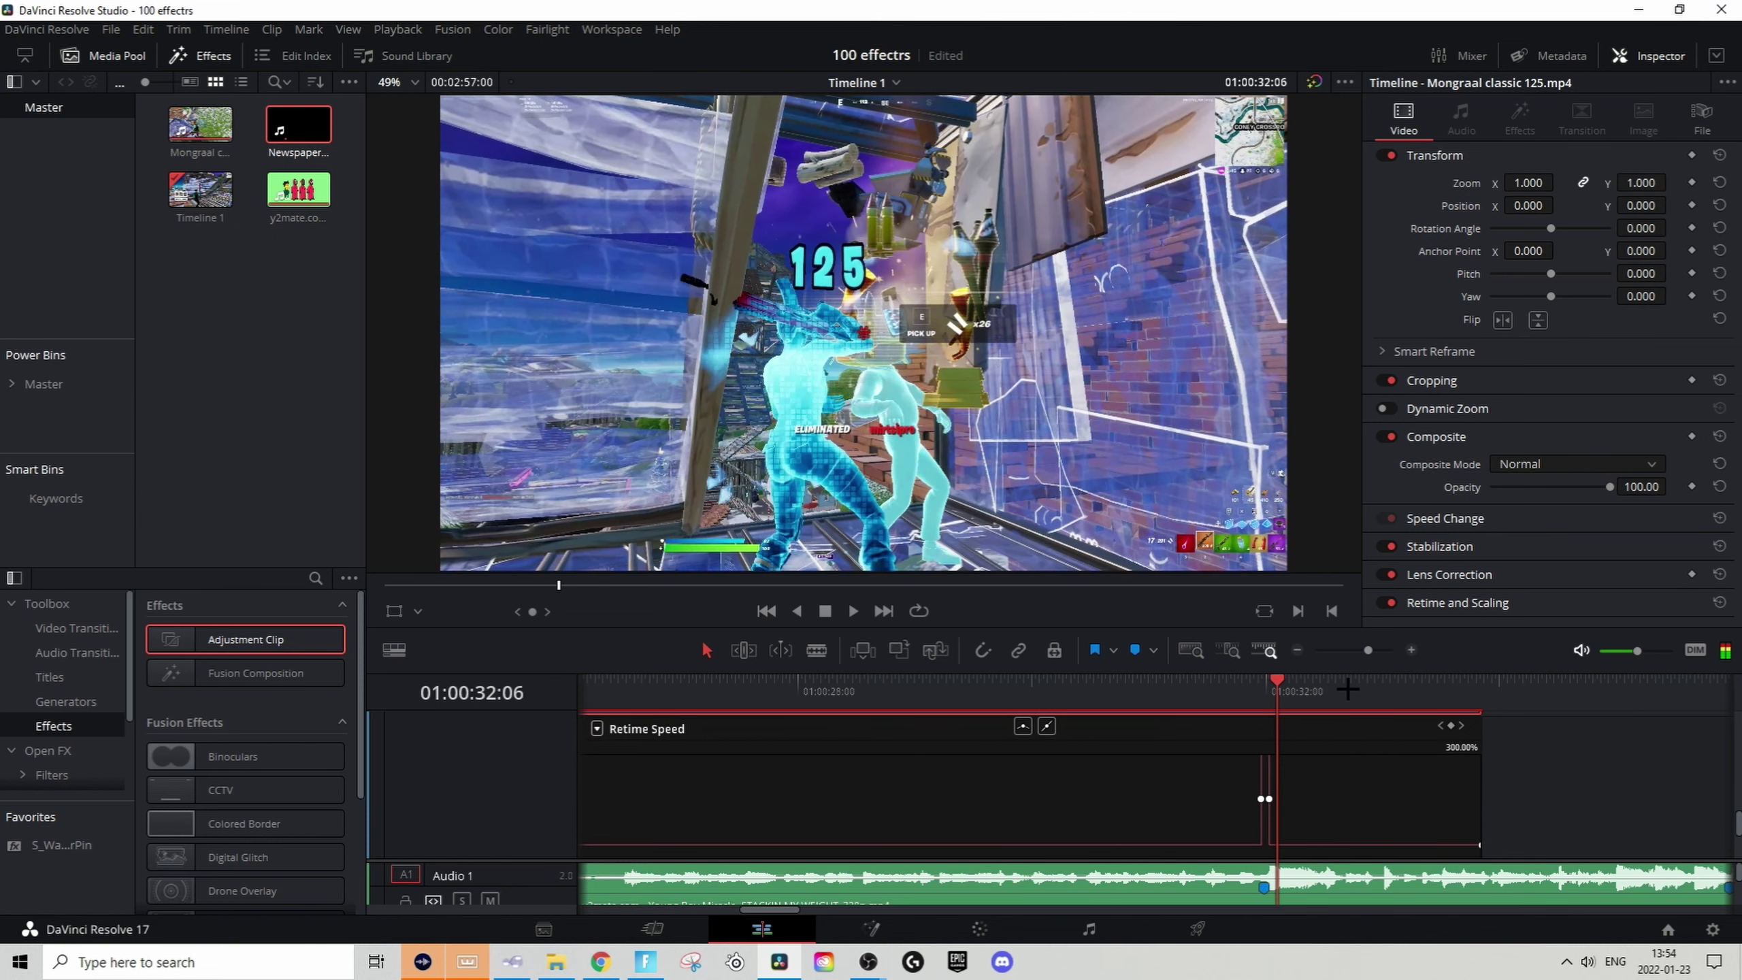
click(1451, 726)
drag(1275, 843, 1271, 651)
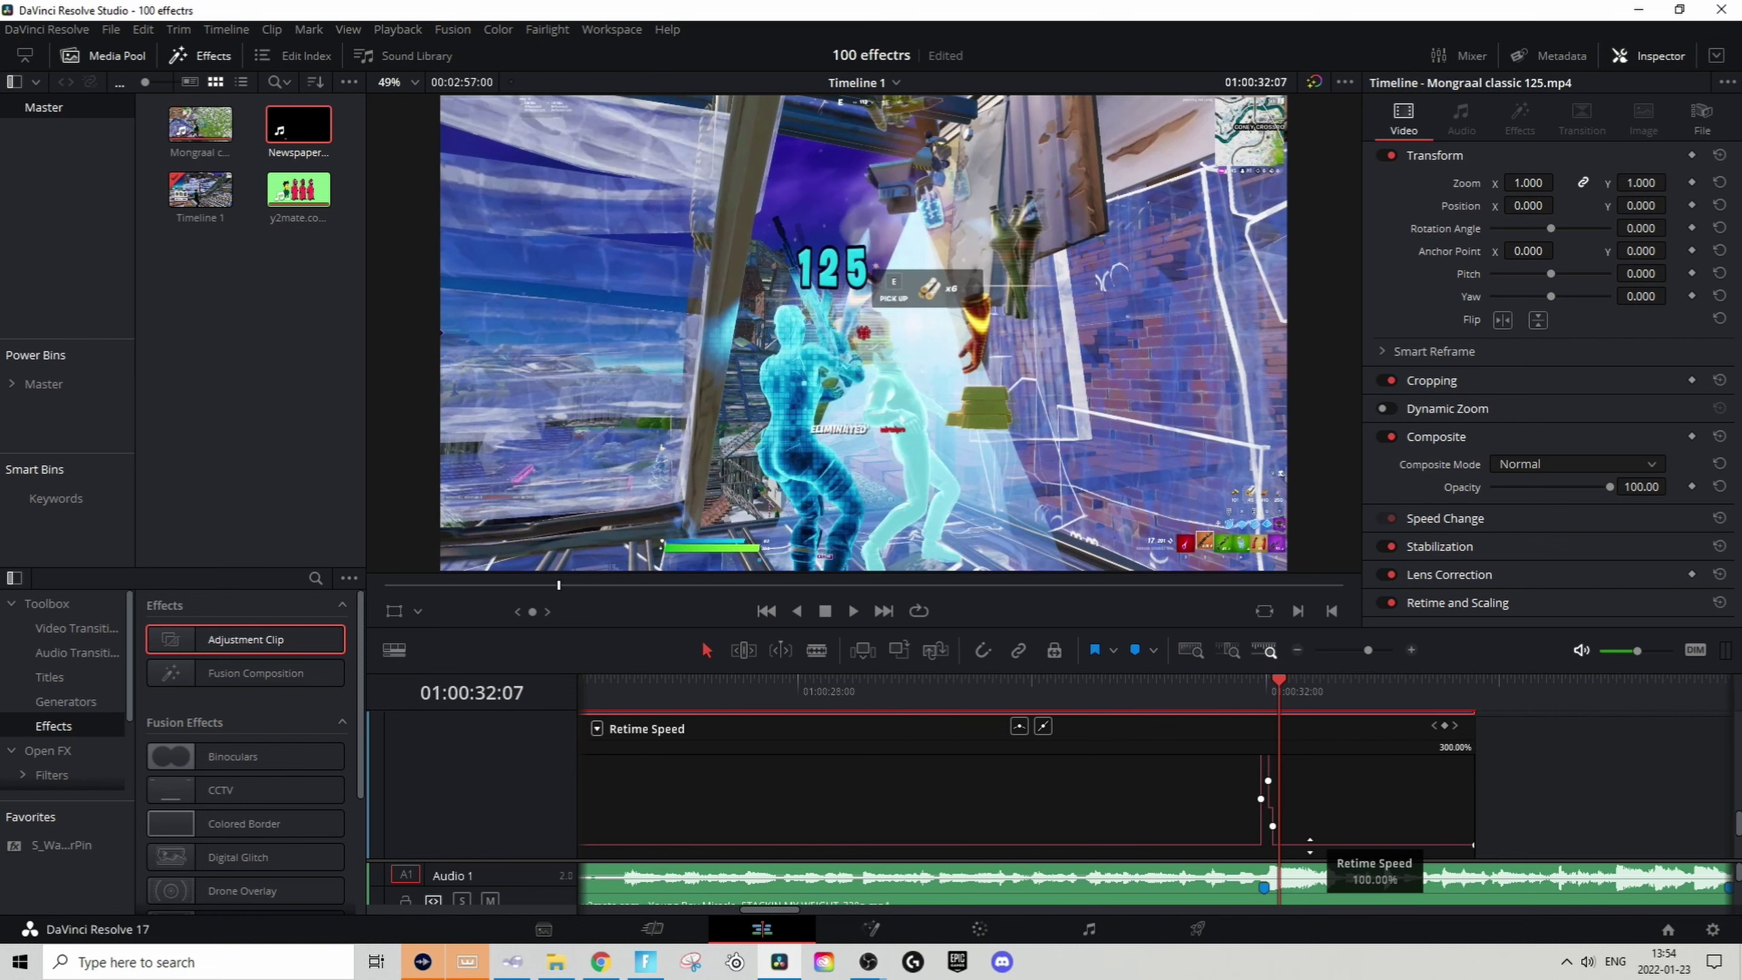
drag(1325, 844, 1313, 968)
Step: Play back the speed ramp from shortly before the audio marker and close the clip's retime curve
click(1240, 686)
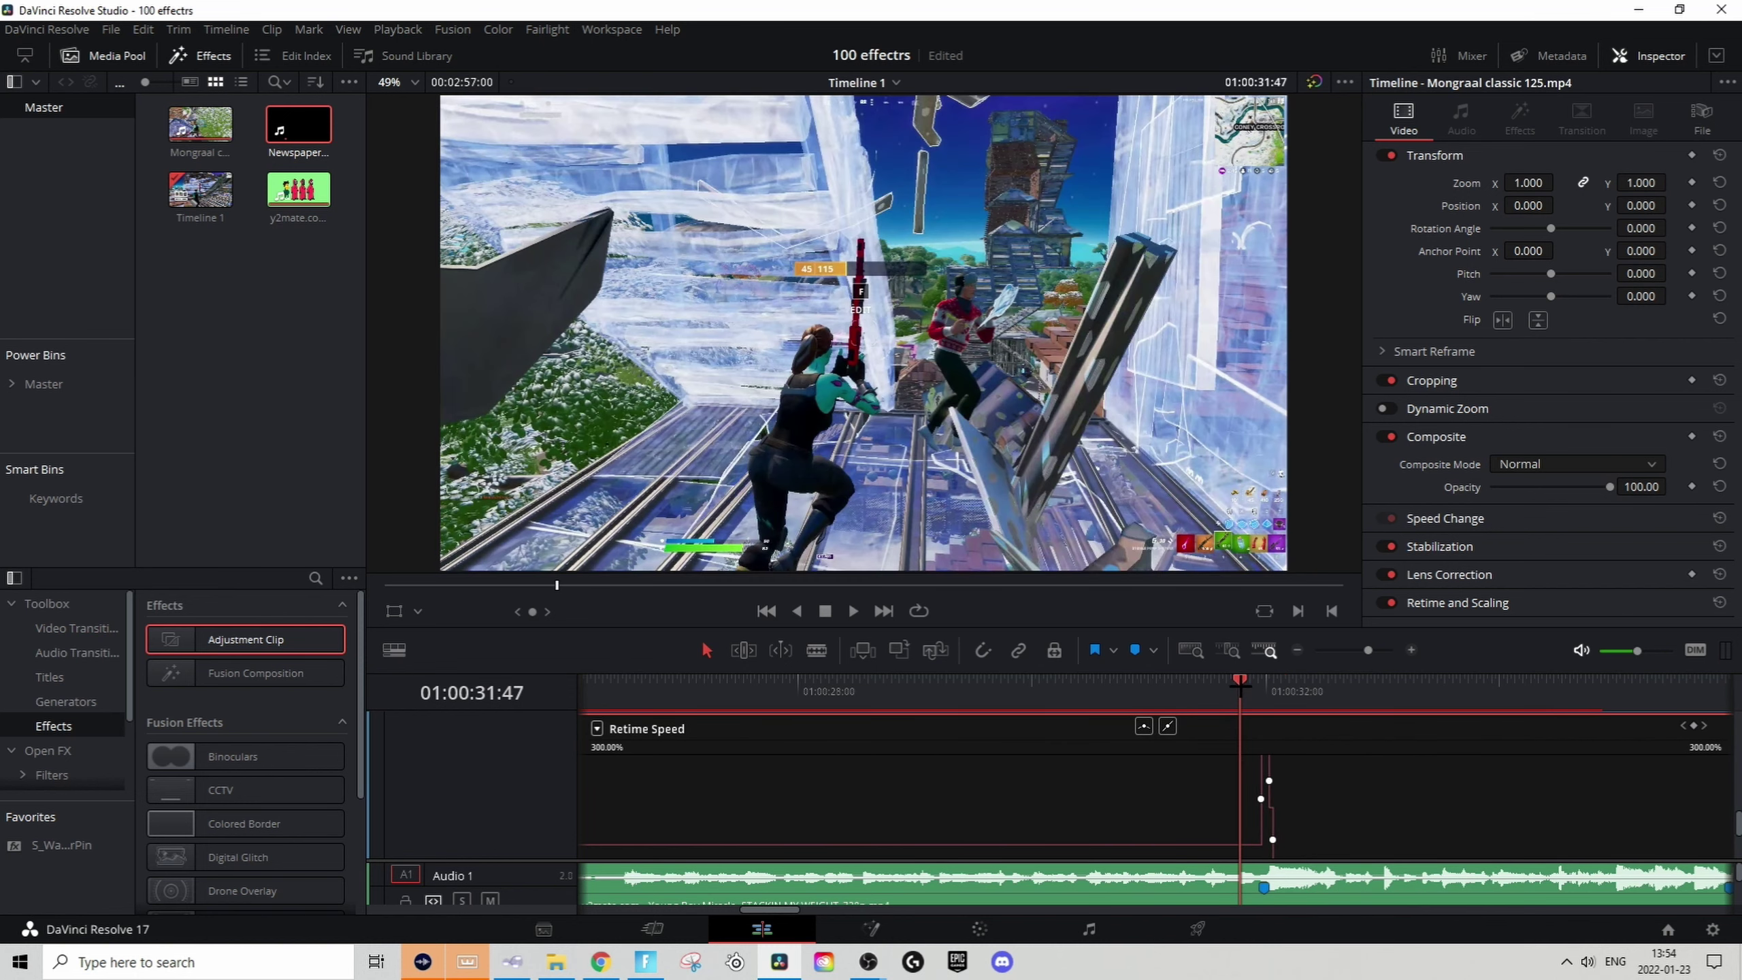
click(1185, 683)
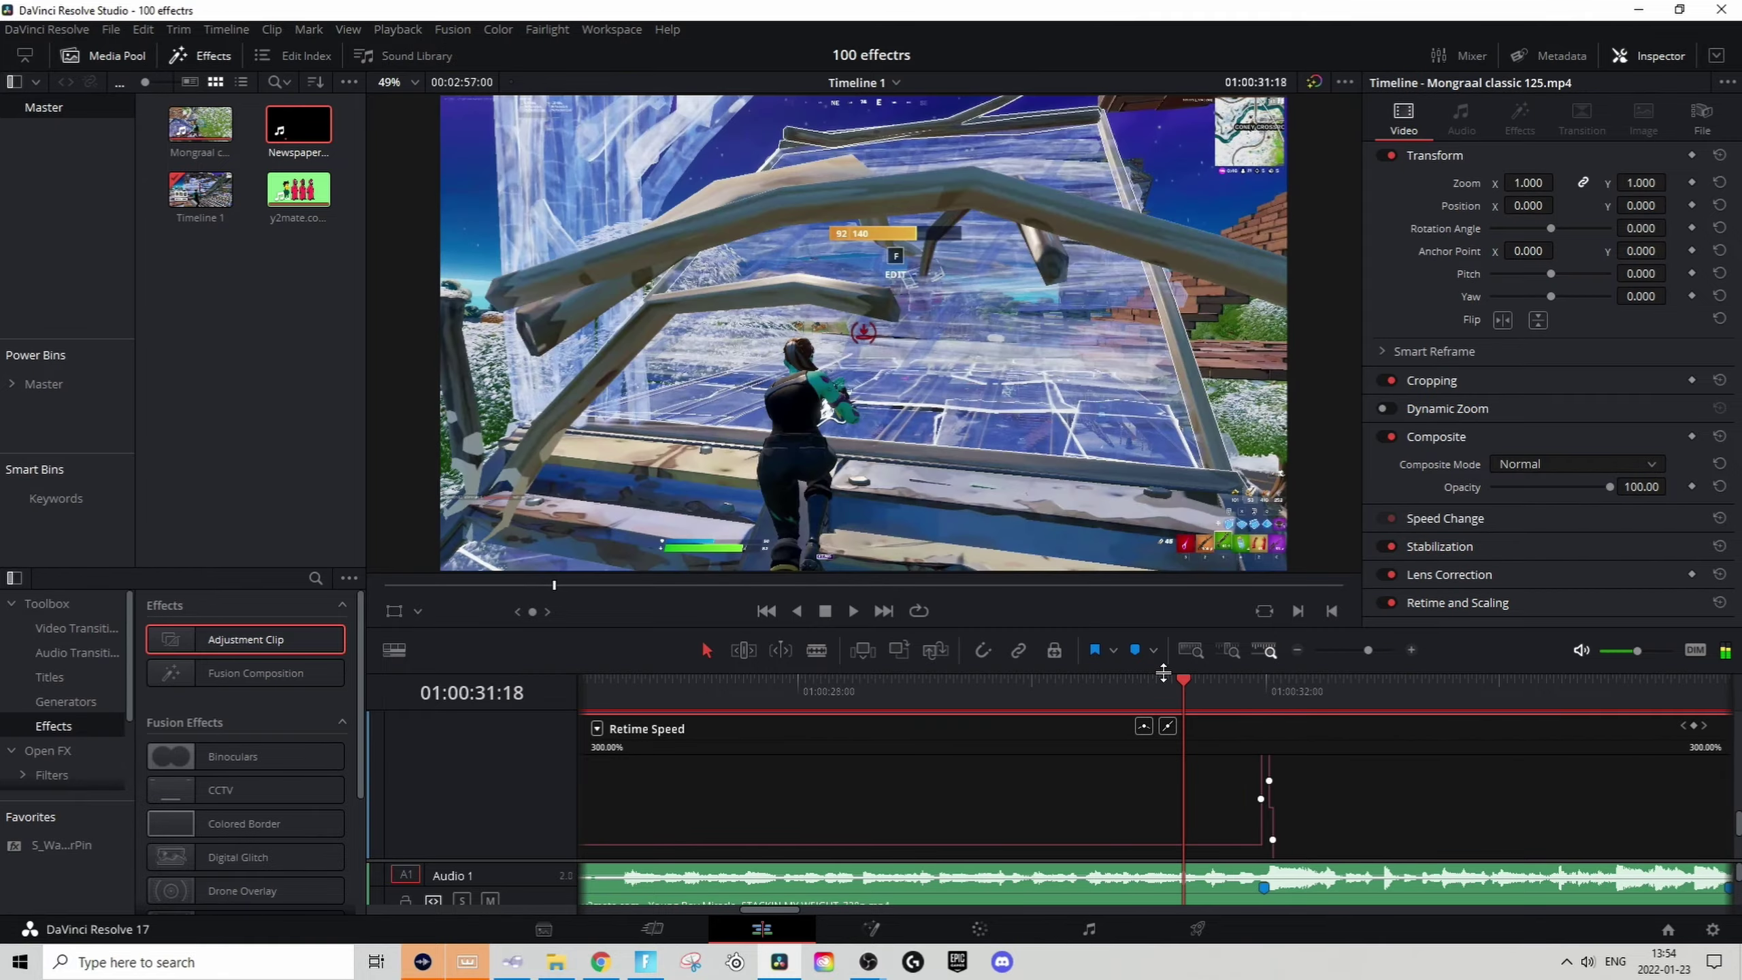
key(space)
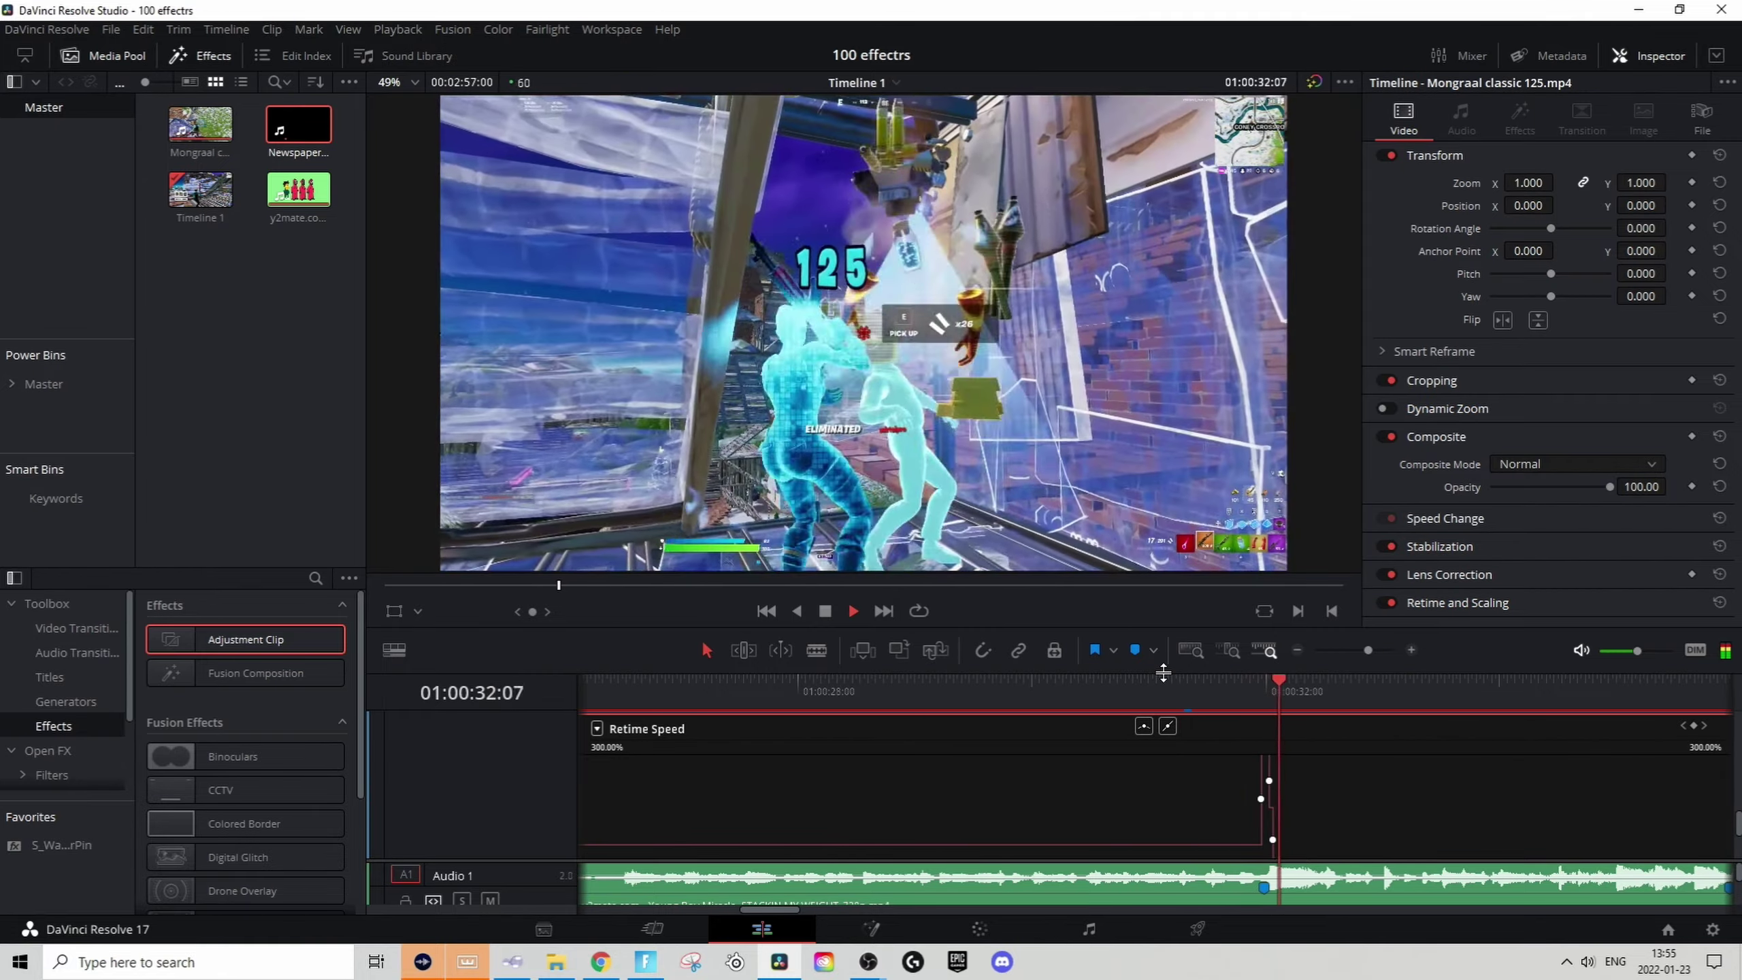
click(1194, 700)
key(space)
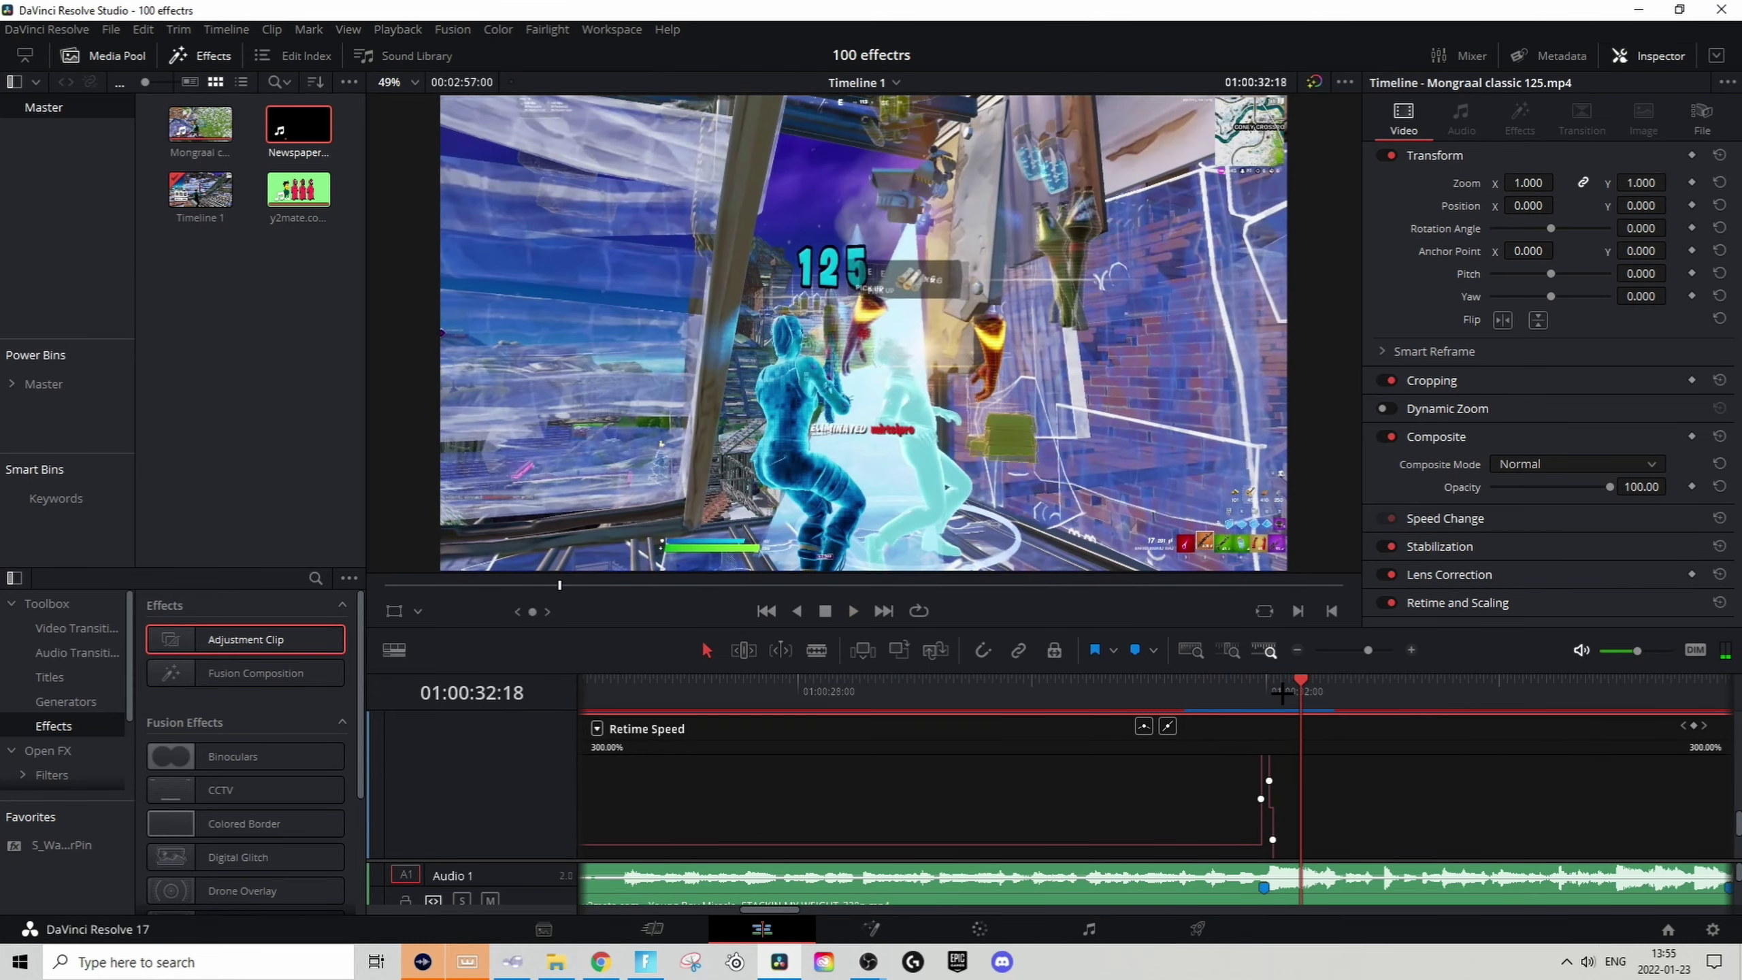
click(1716, 775)
scroll(1331, 740, up, 1)
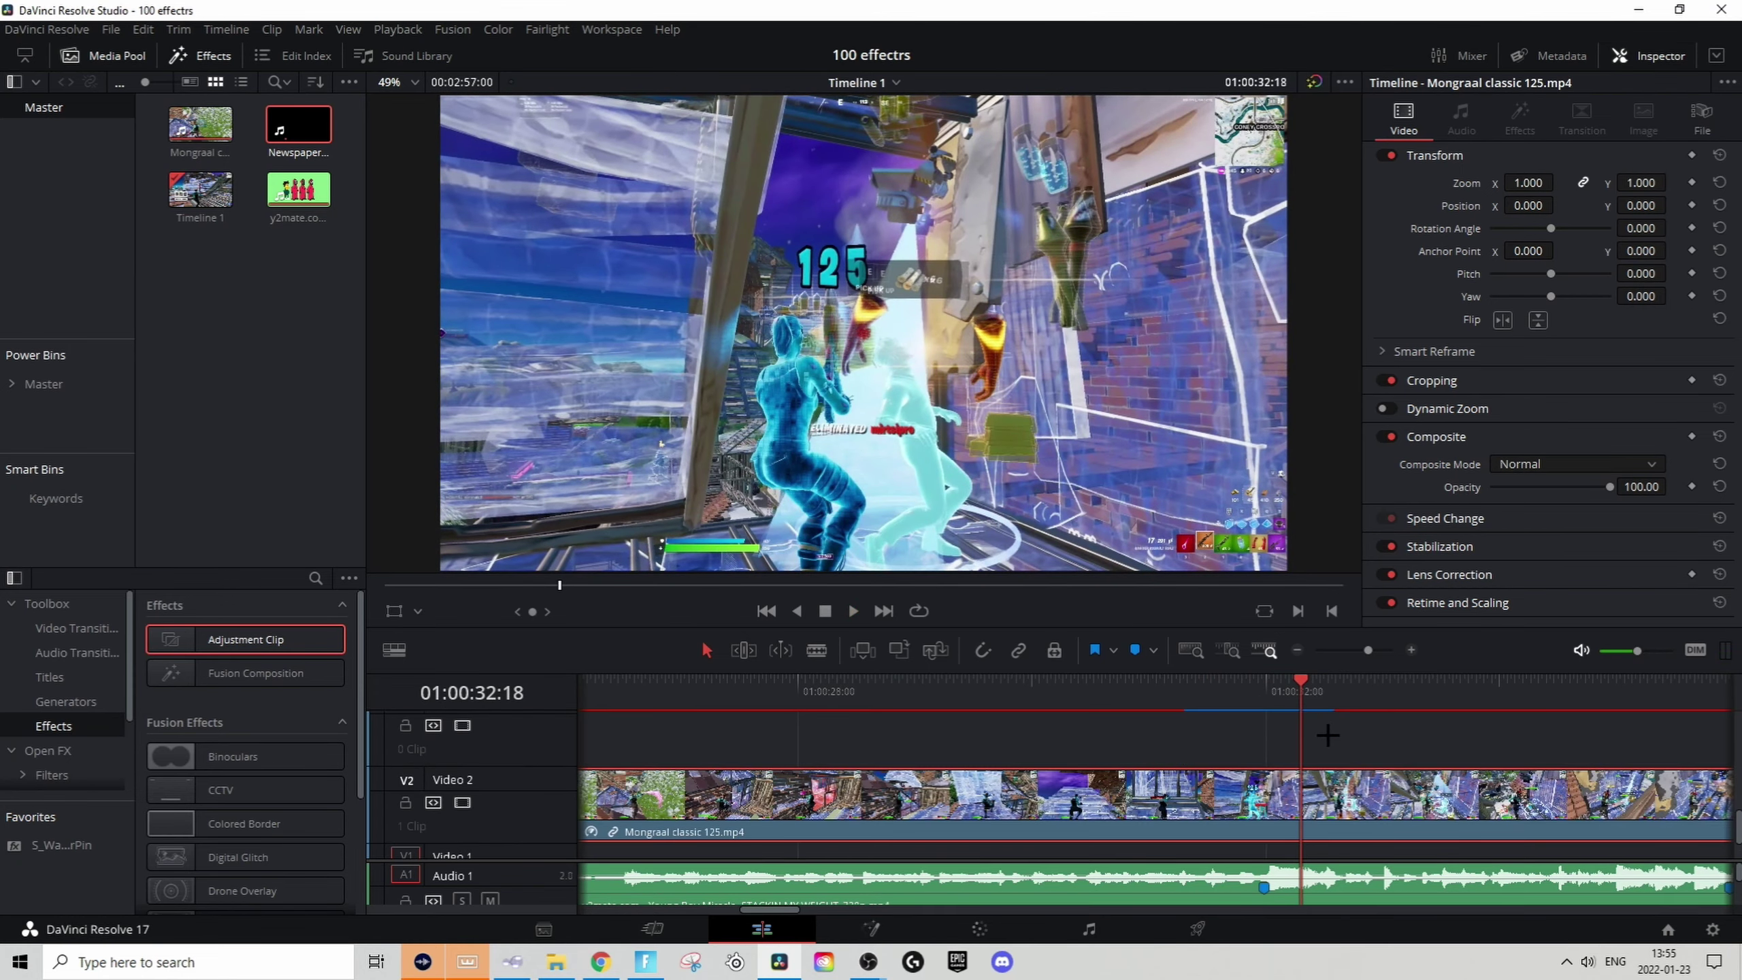
Step: Step through the frames before the shot and split the clip at 01:00:31:41, where the opponent comes into view
click(1253, 701)
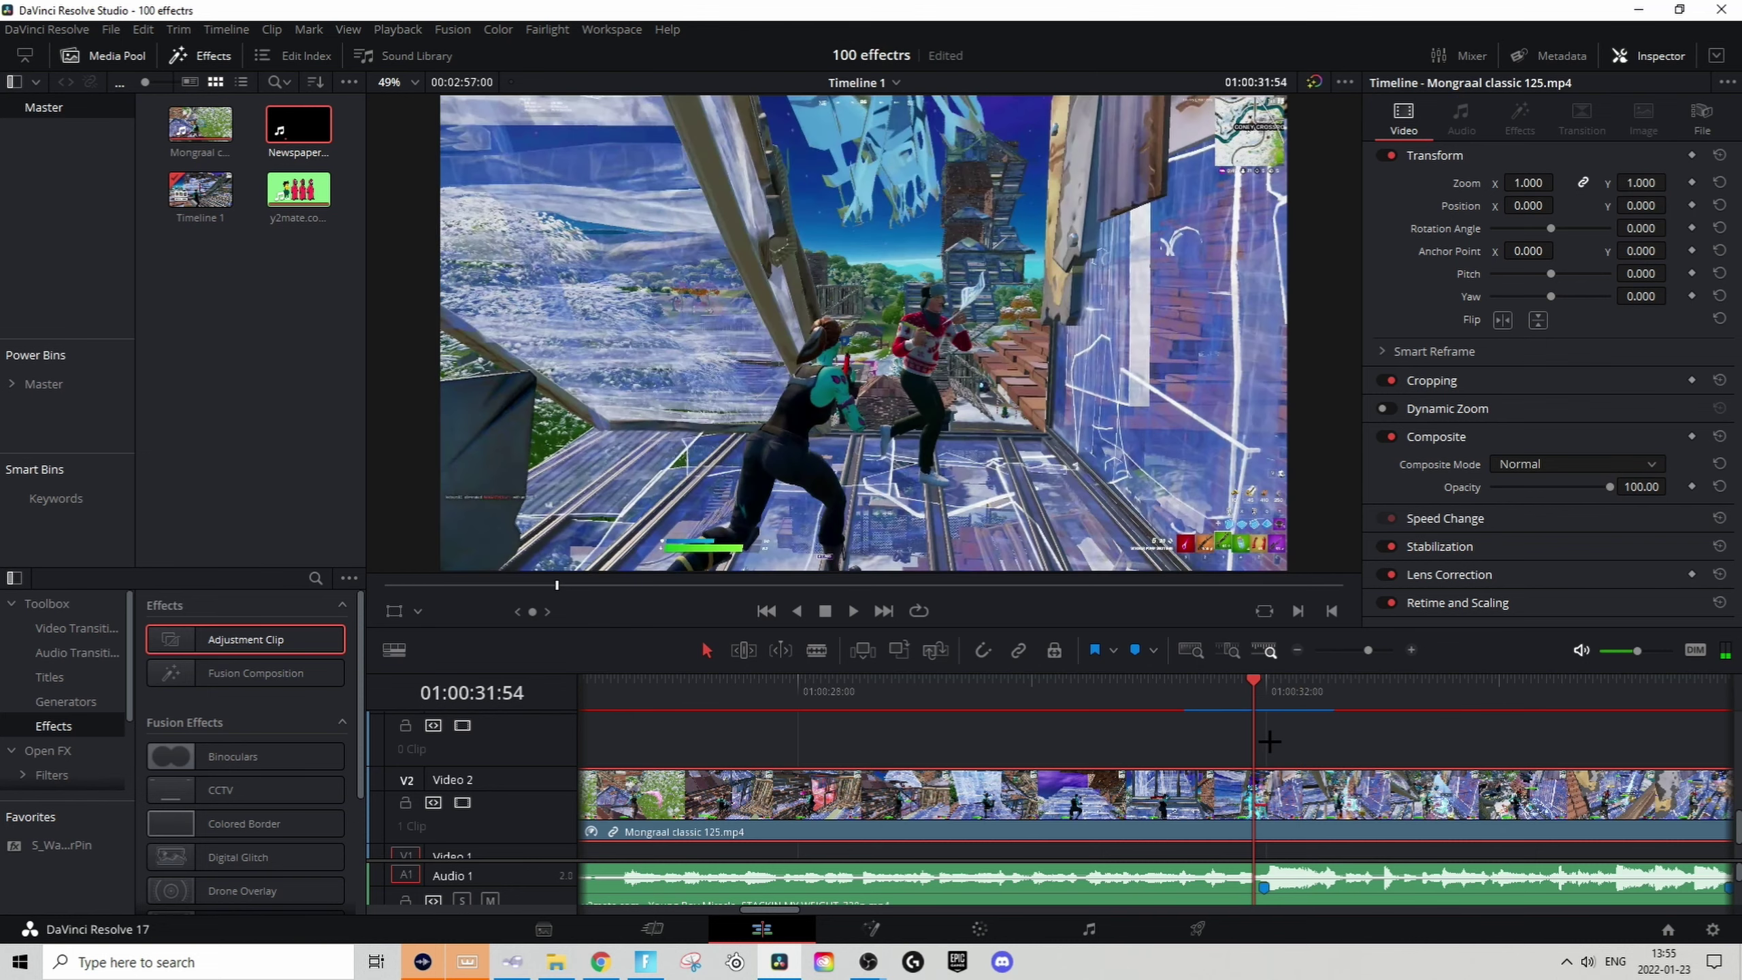
drag(1245, 682, 1201, 681)
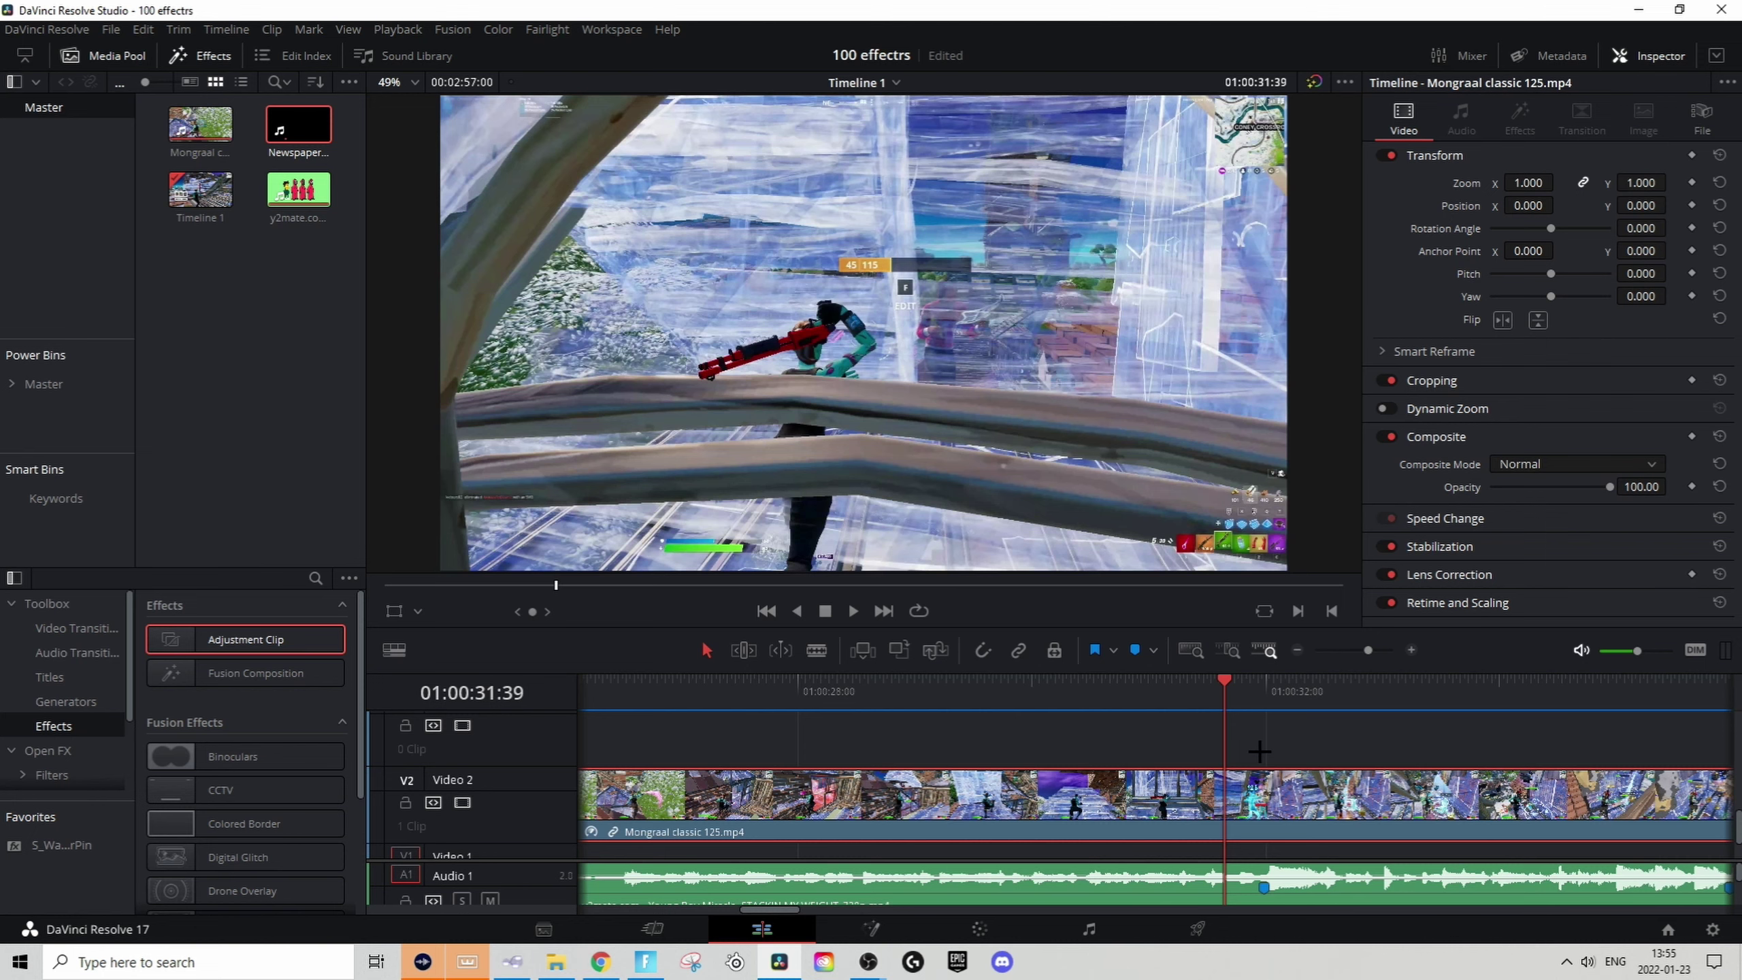
key(Left)
key(Left)
key(Left)
key(Left)
key(Left)
key(Left)
key(Left)
key(Right)
key(Right)
key(Right)
key(Right)
key(Right)
key(Right)
key(Right)
key(Right)
key(Right)
key(Right)
key(Right)
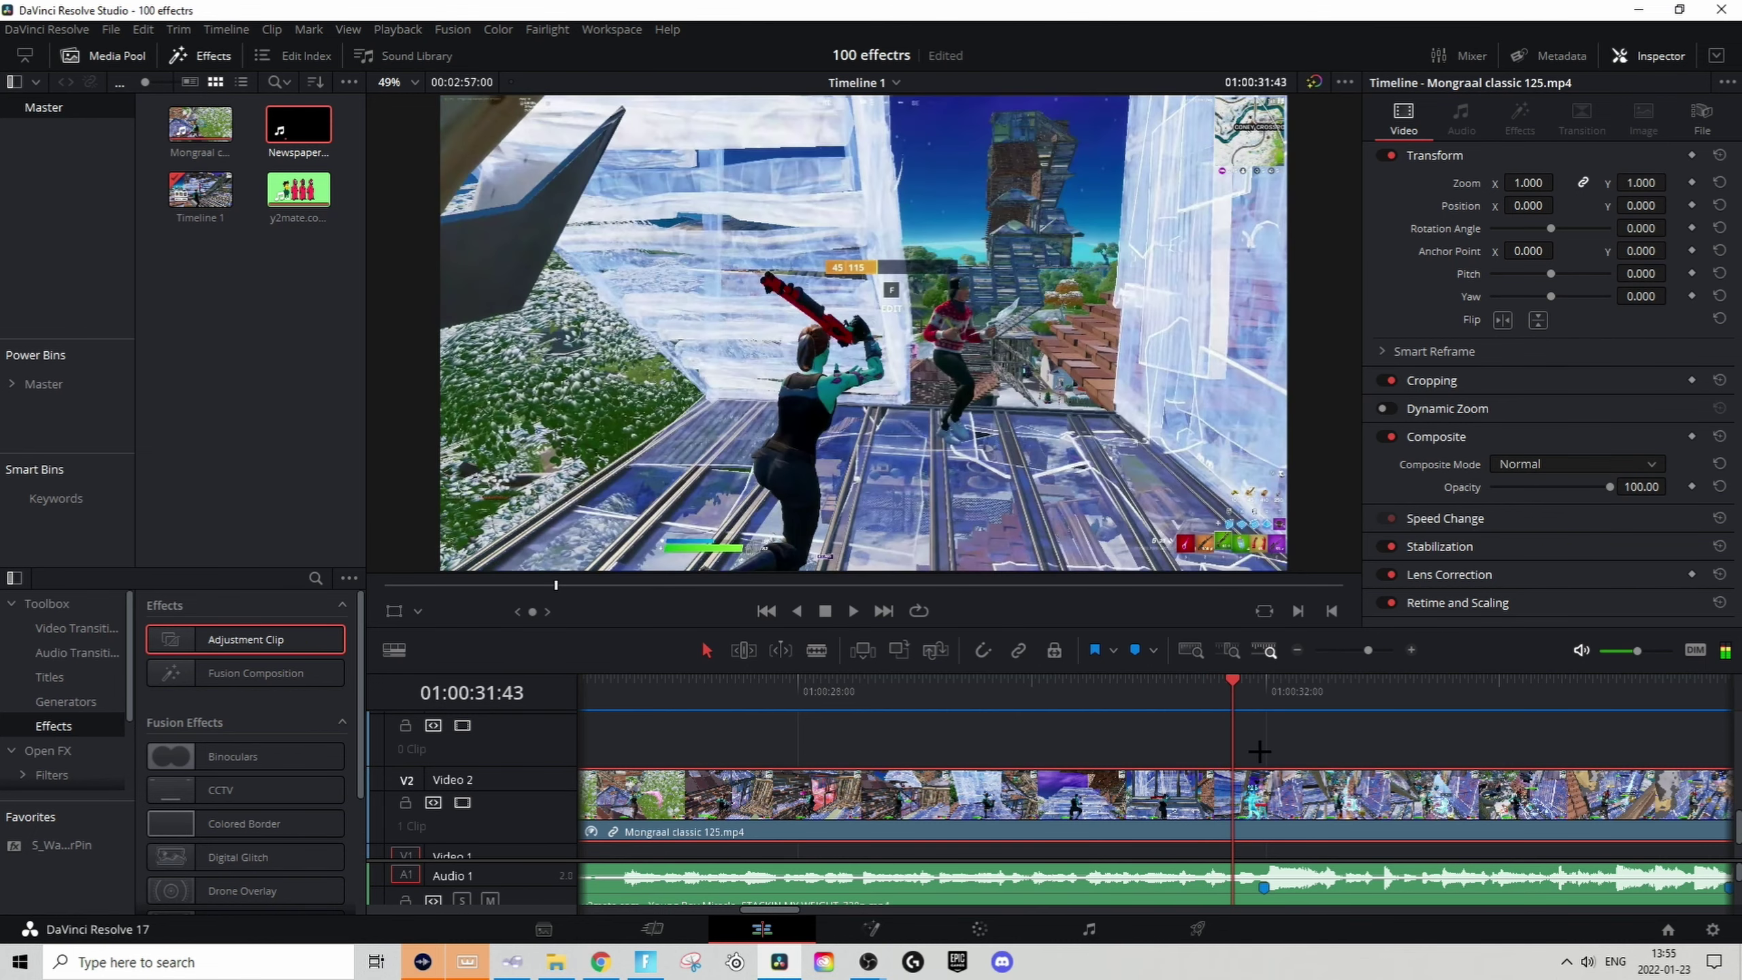
key(Left)
key(Left)
key(Left)
key(Left)
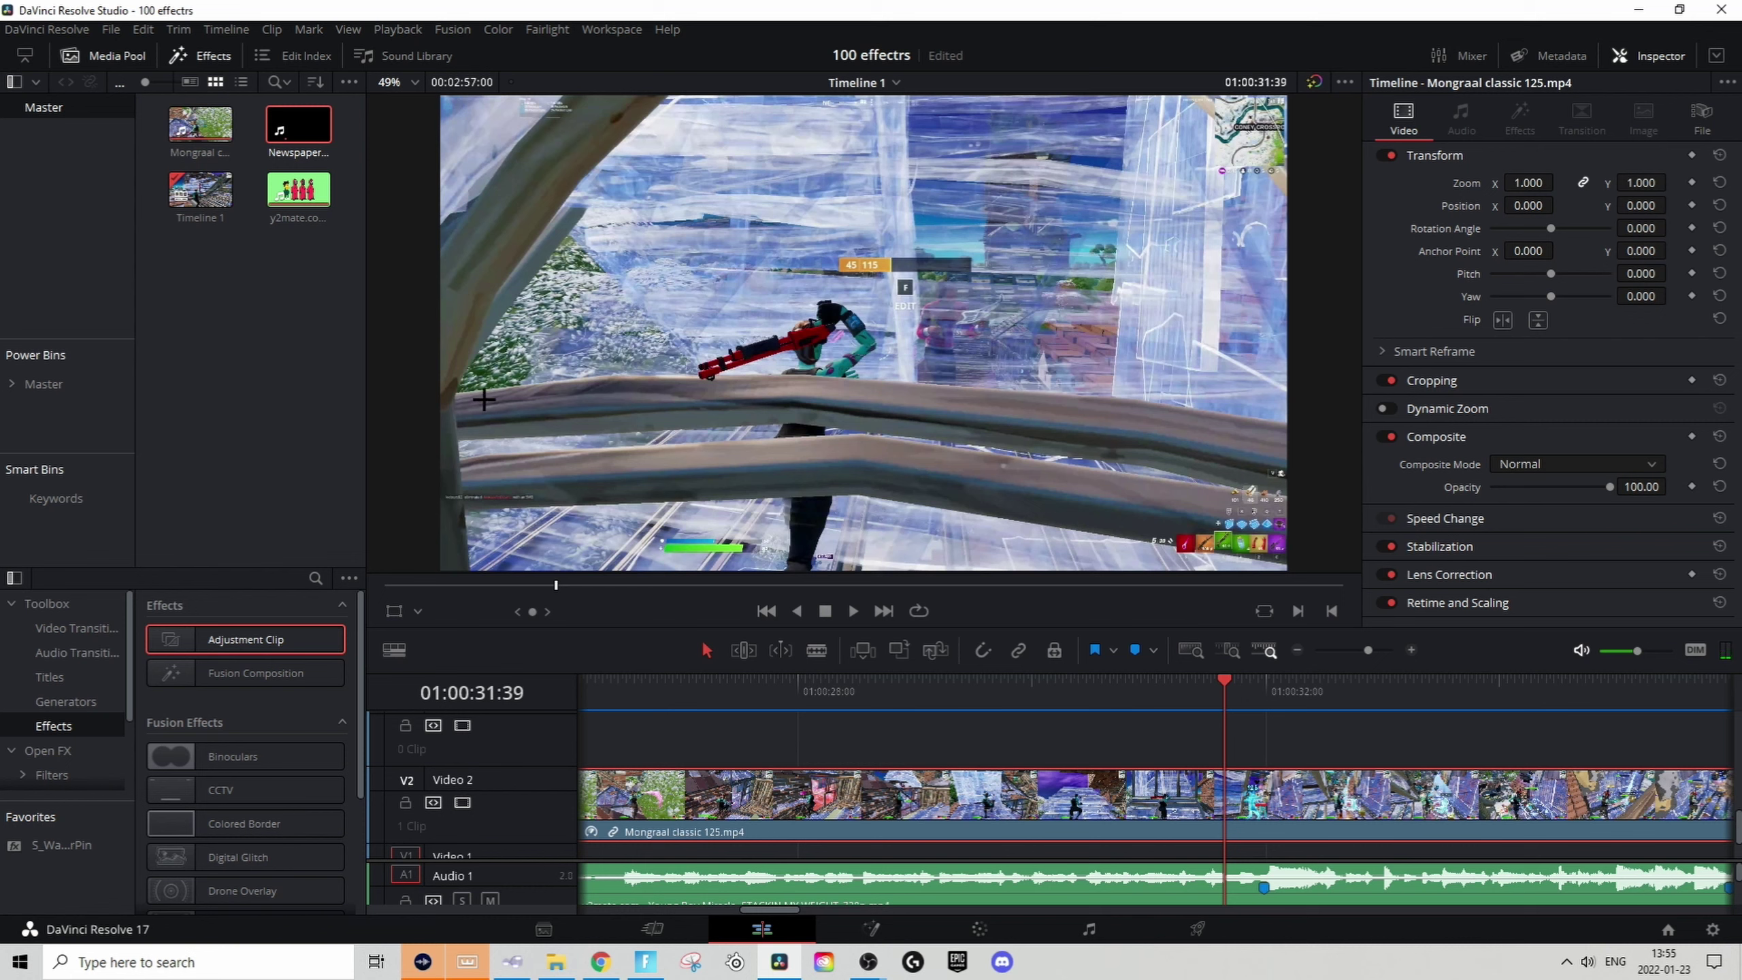
key(Right)
key(Right)
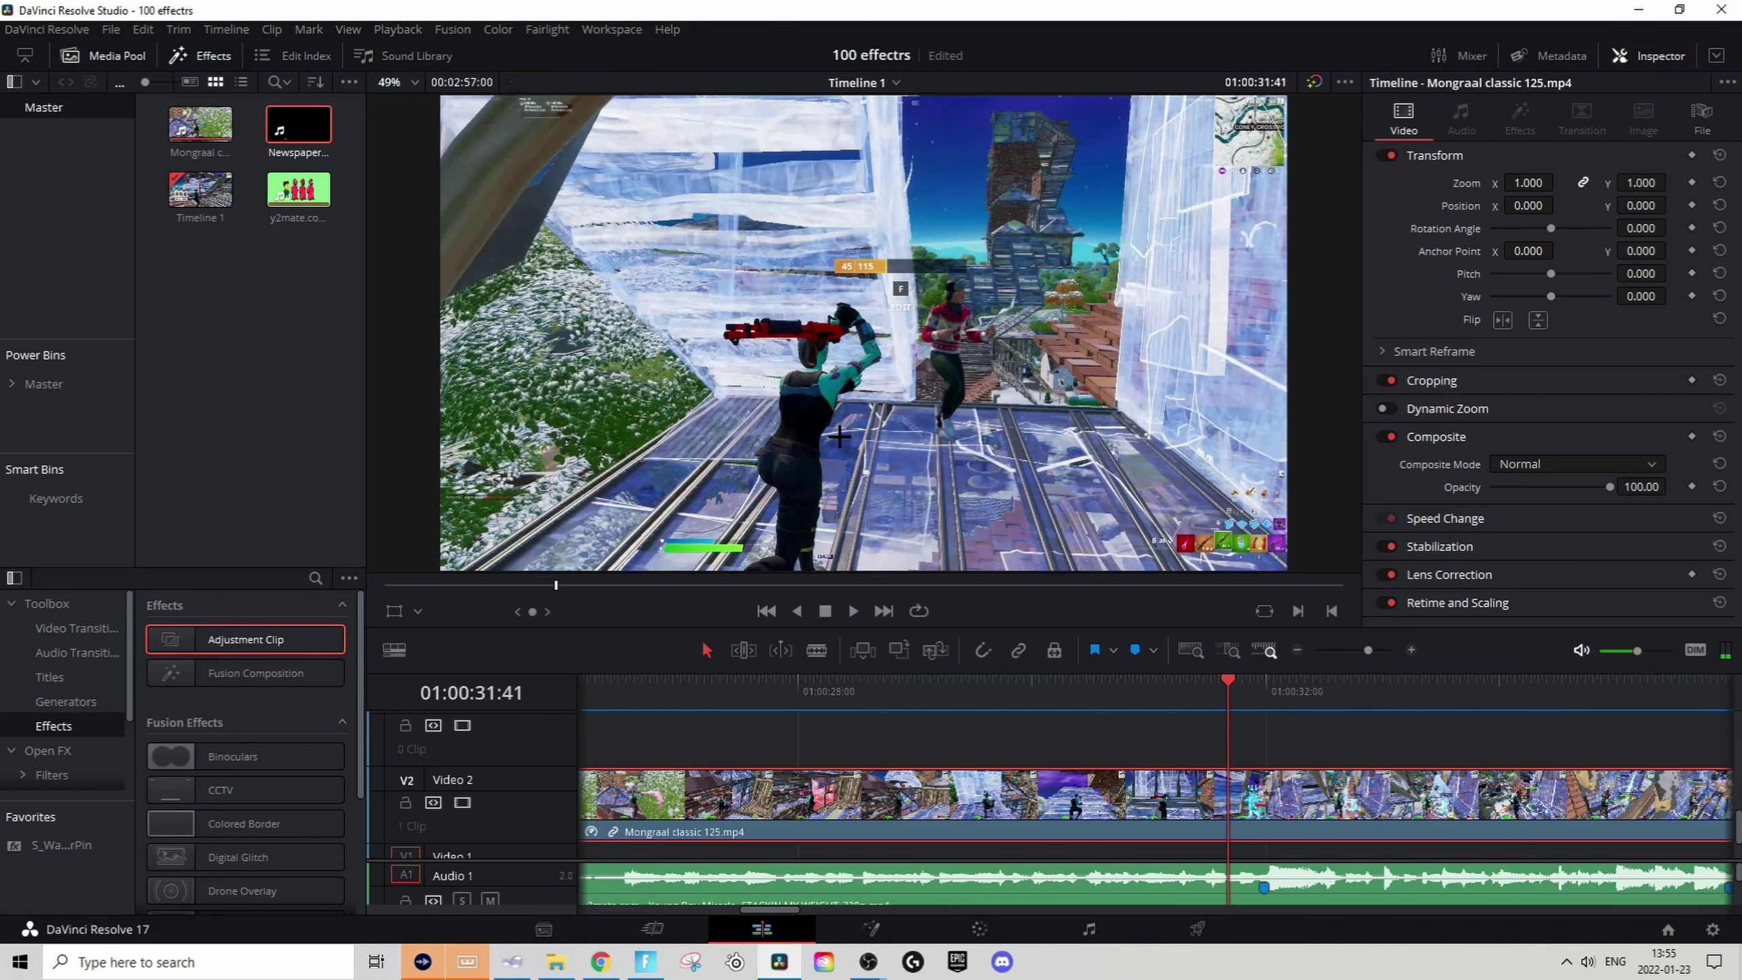
key(Right)
key(Left)
key(ctrl+b)
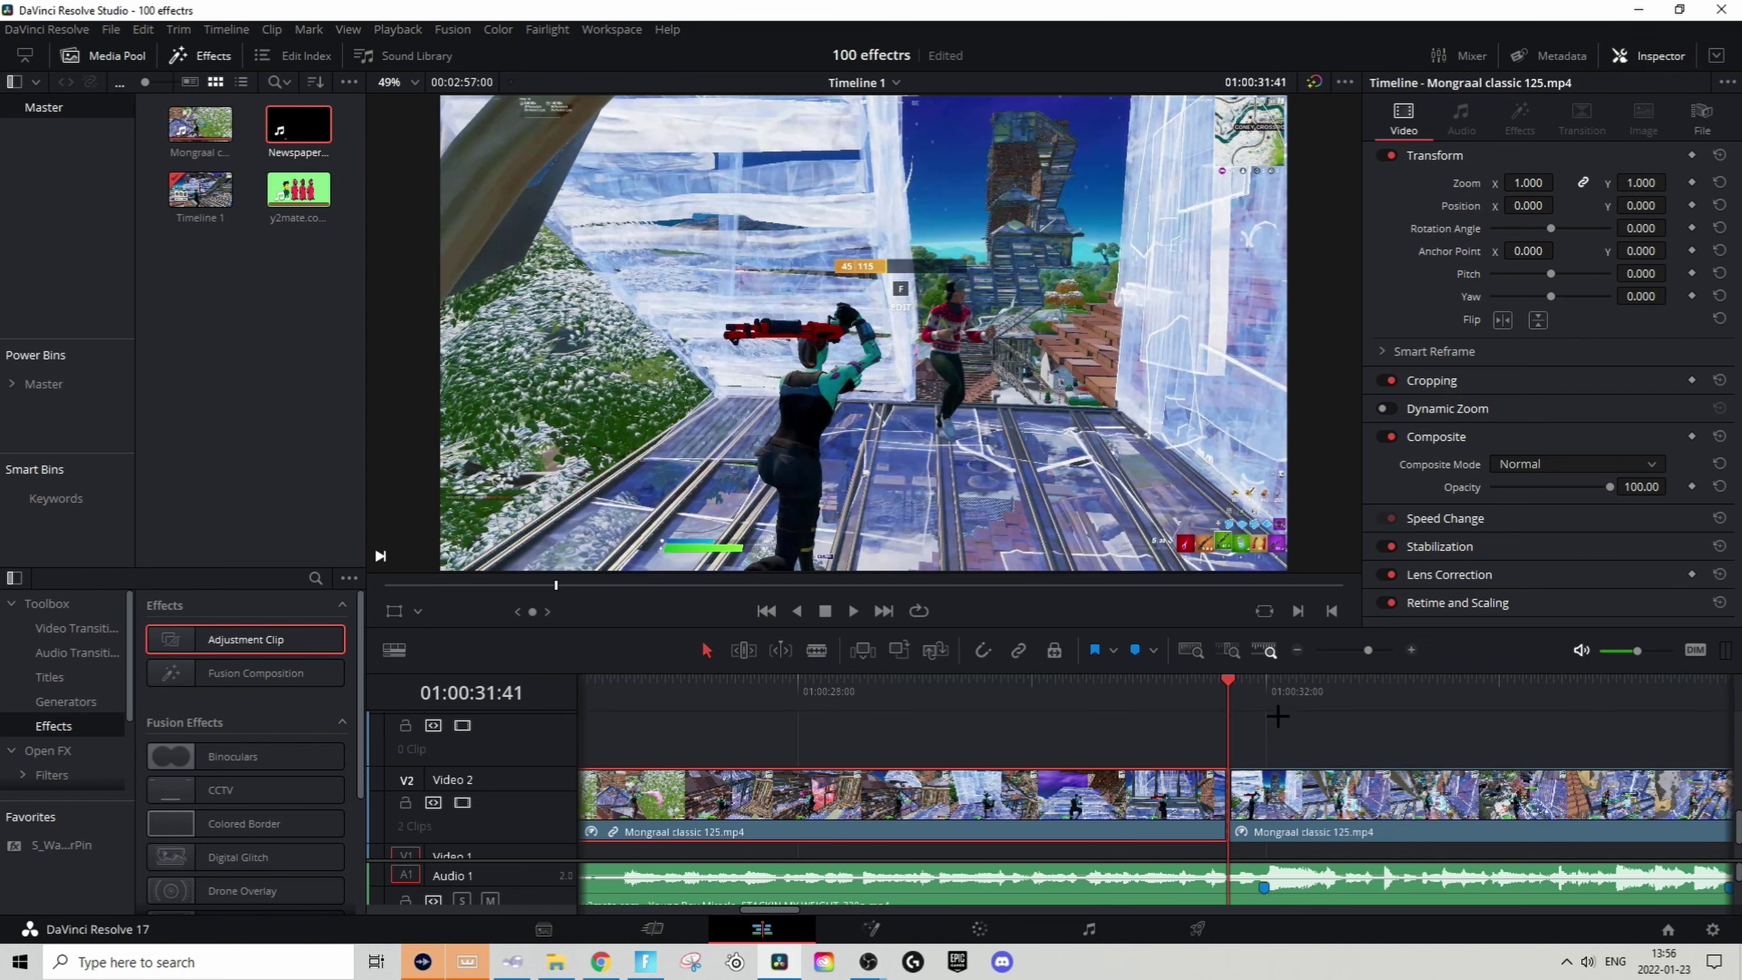
Step: Split the remaining gameplay clip again at 01:00:31:46
key(space)
key(Left)
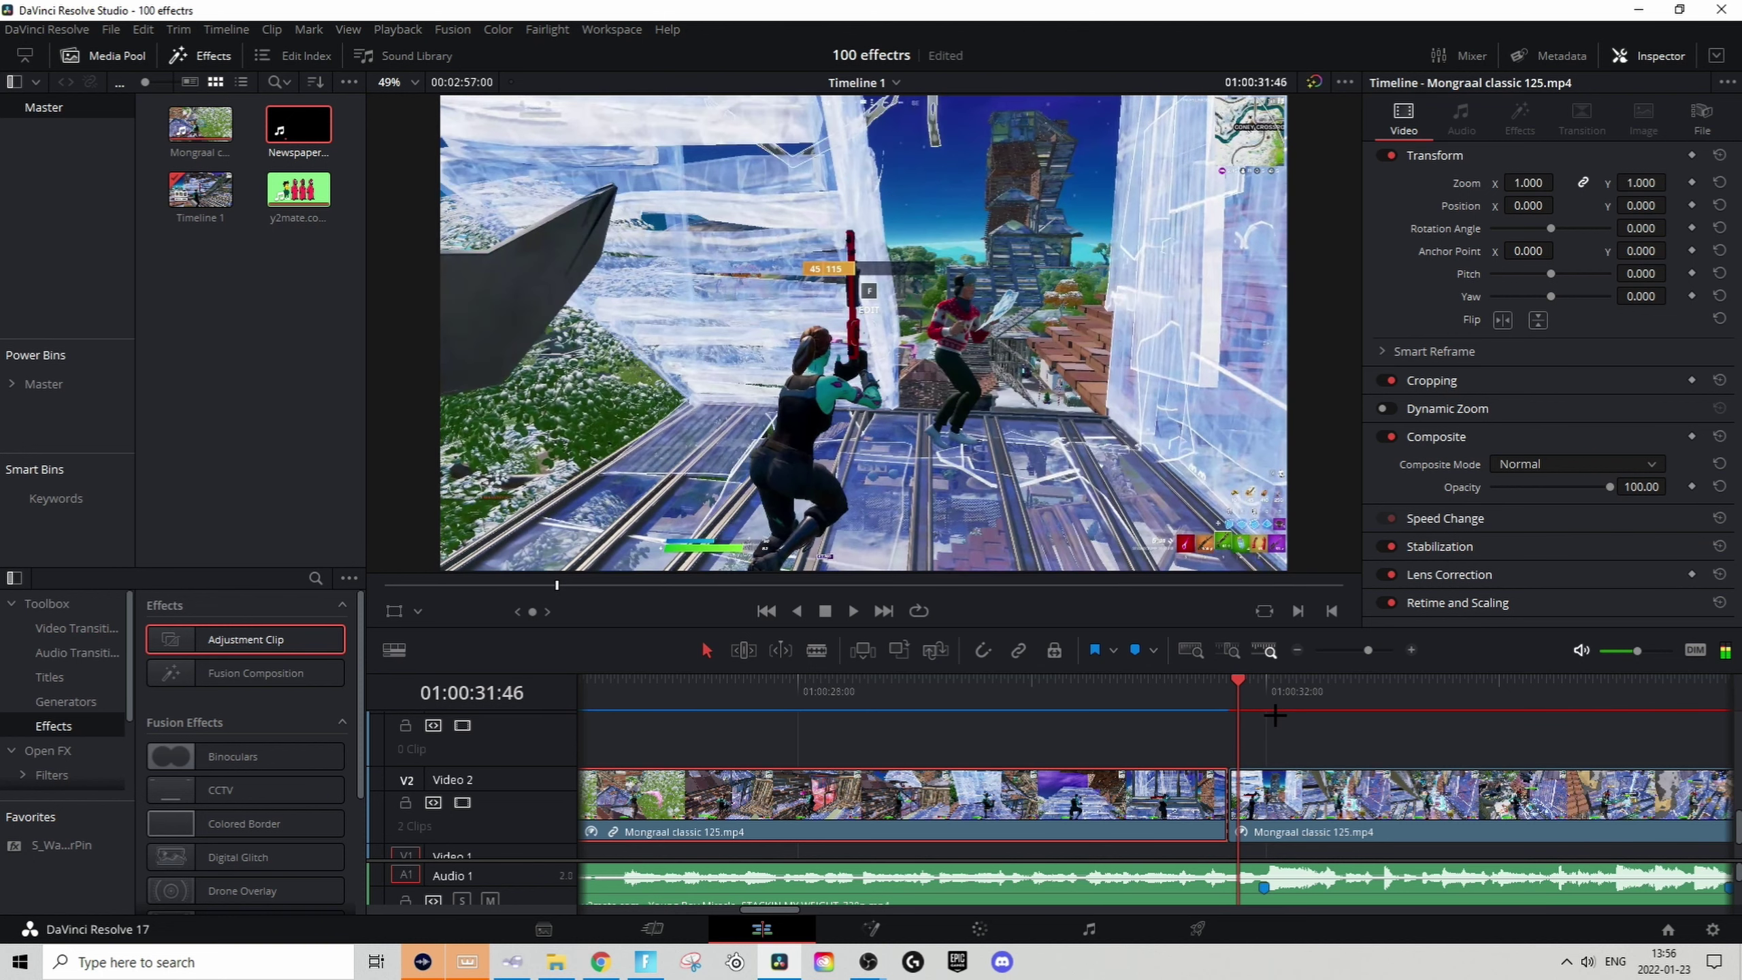
key(Right)
key(Left)
click(1267, 826)
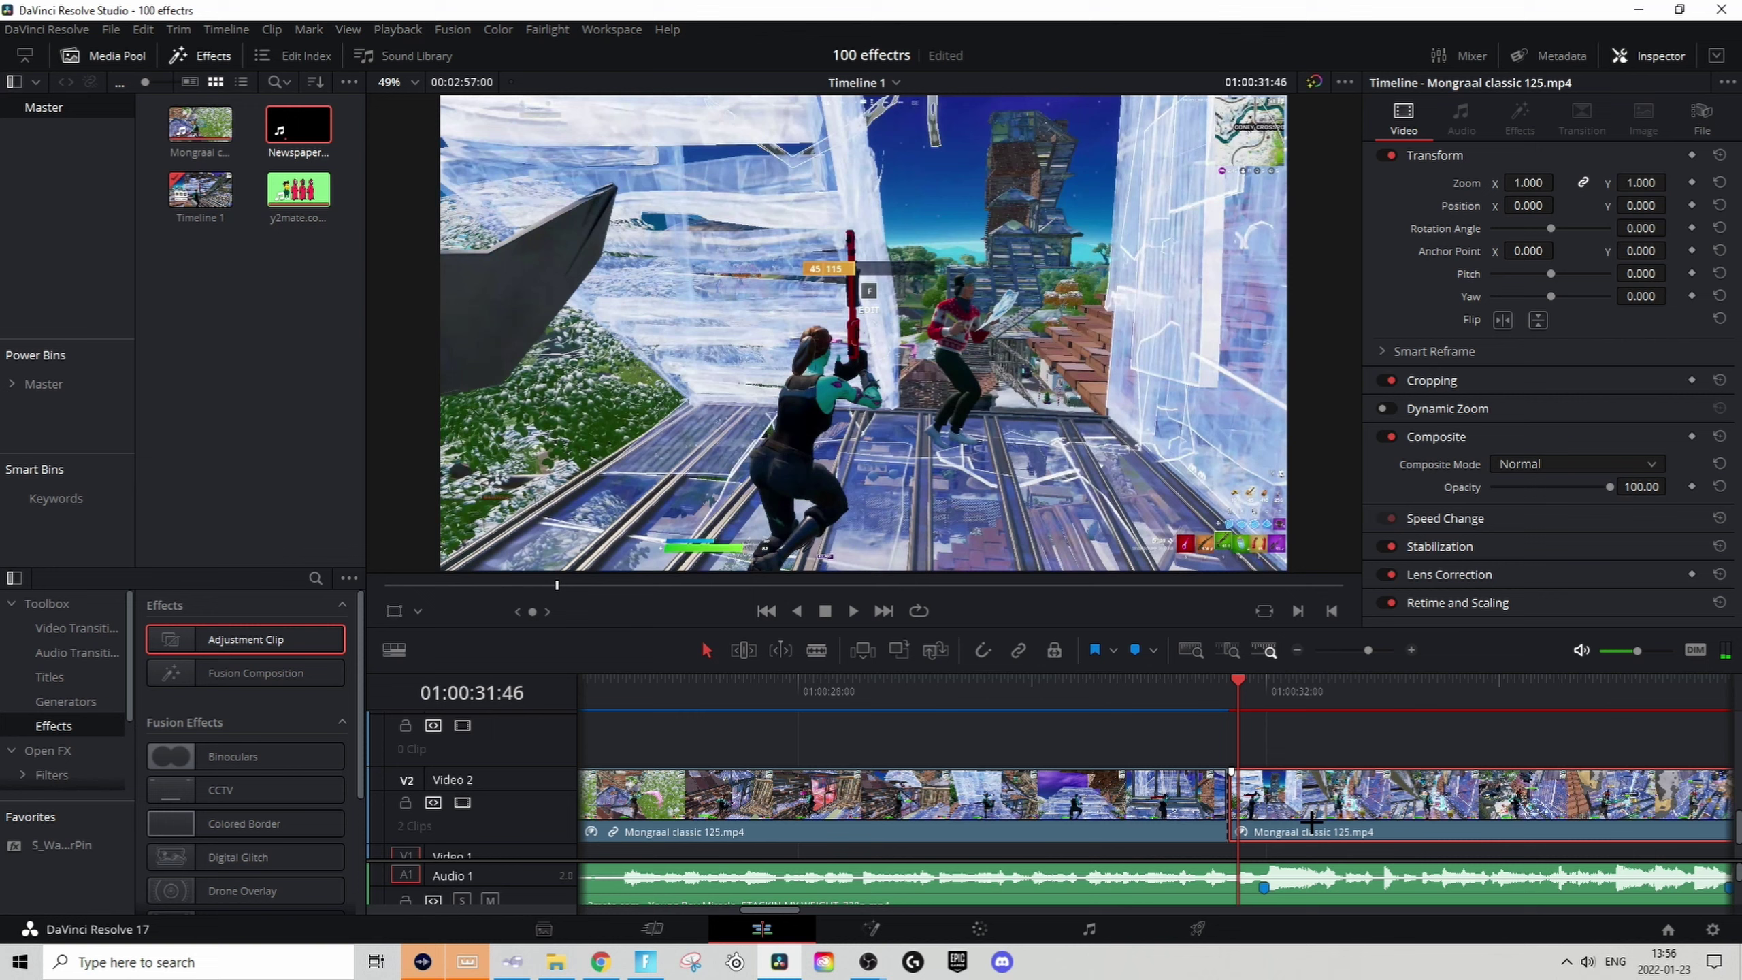
key(ctrl+b)
Step: Split the gameplay clip once more at 01:00:31:54, just before the shot
click(1266, 752)
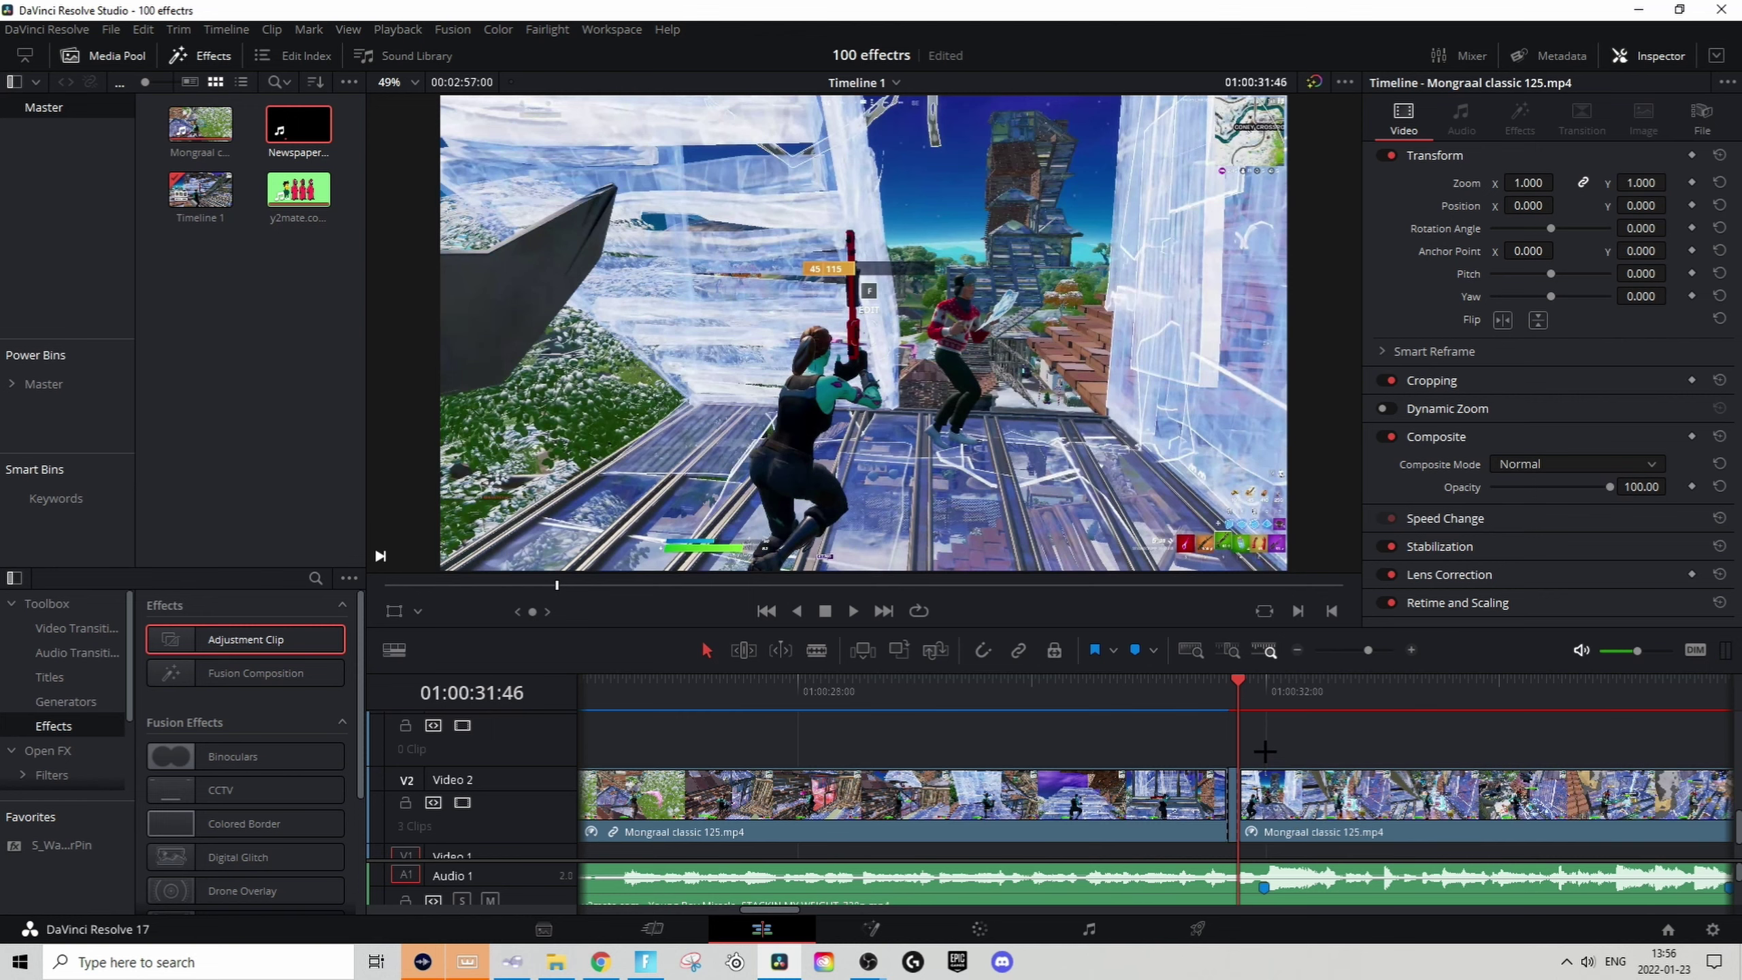
key(space)
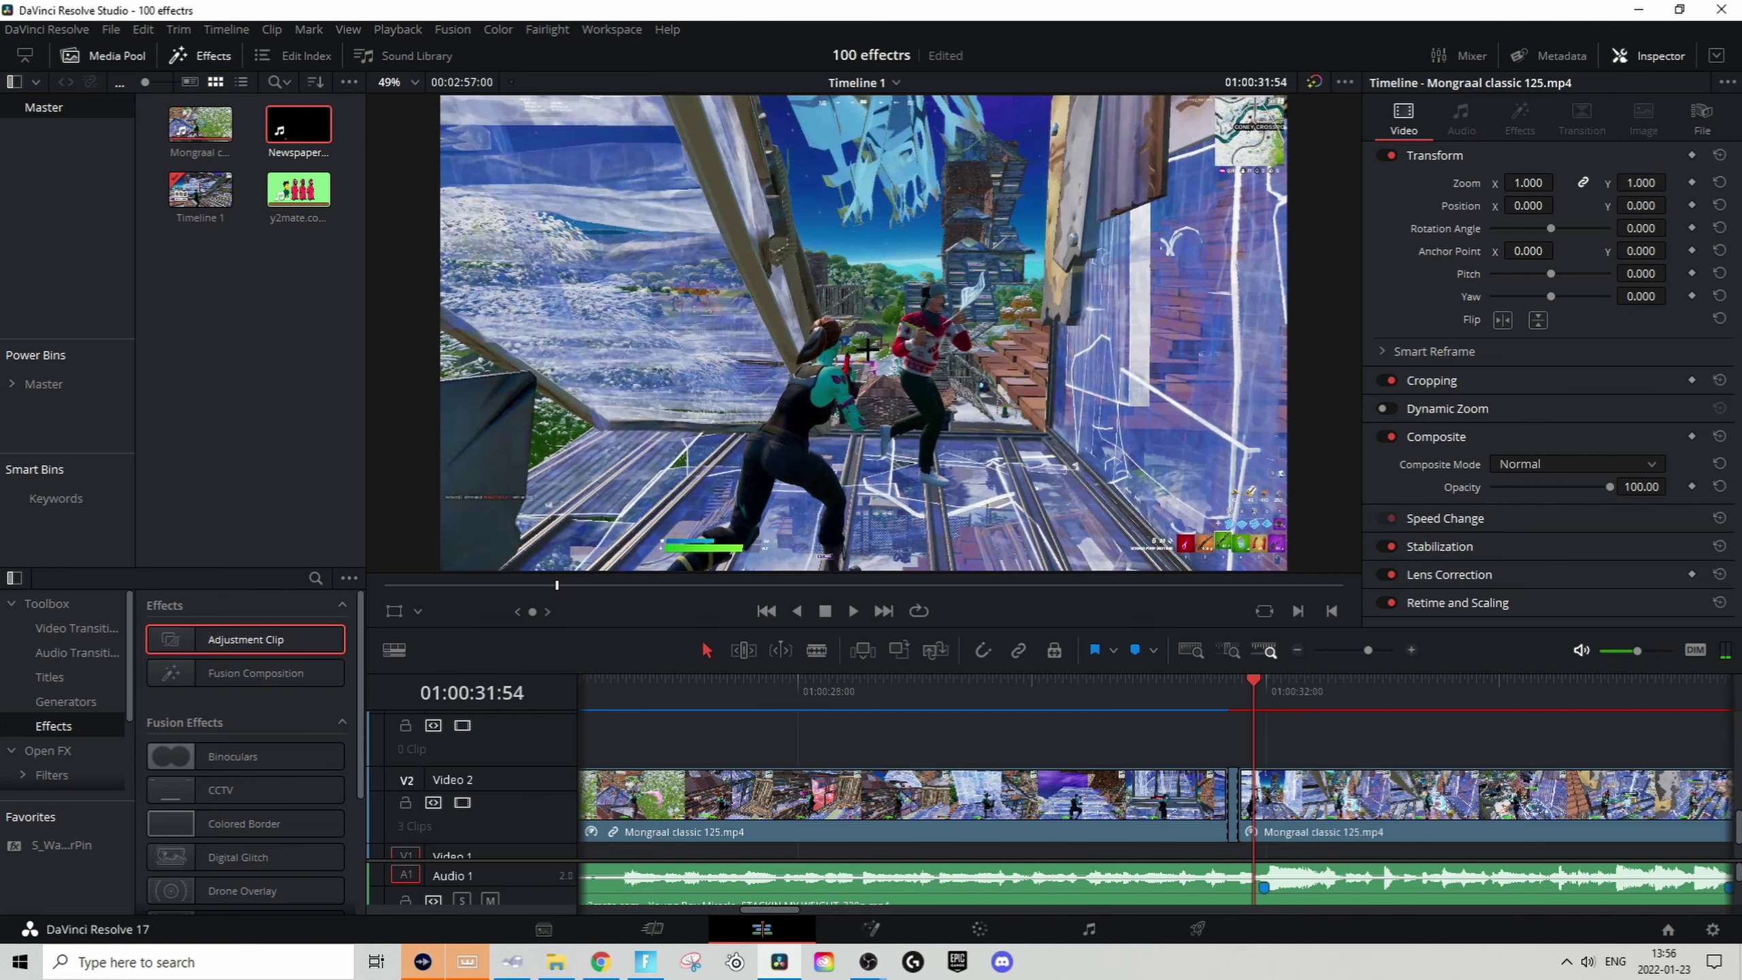
key(ctrl+b)
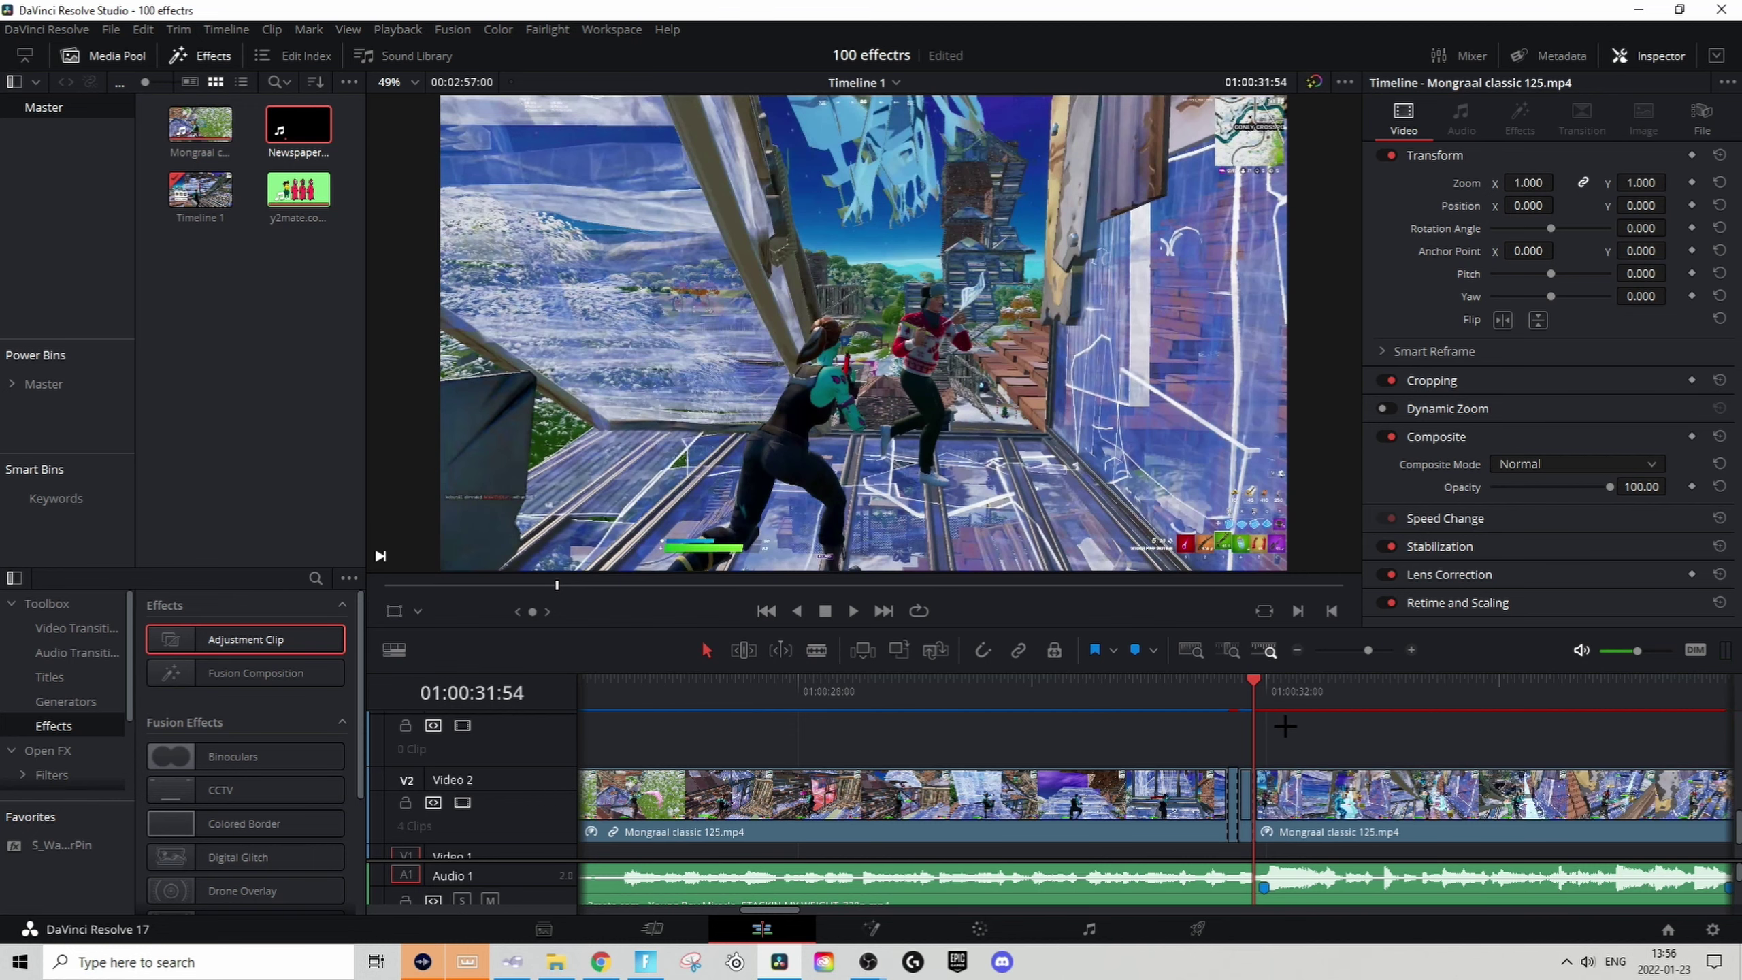
Step: Move the short gameplay segment starting at 01:00:31:41 from Video 2 up to Video 3
scroll(1286, 727, up, 3)
drag(1156, 679, 1088, 678)
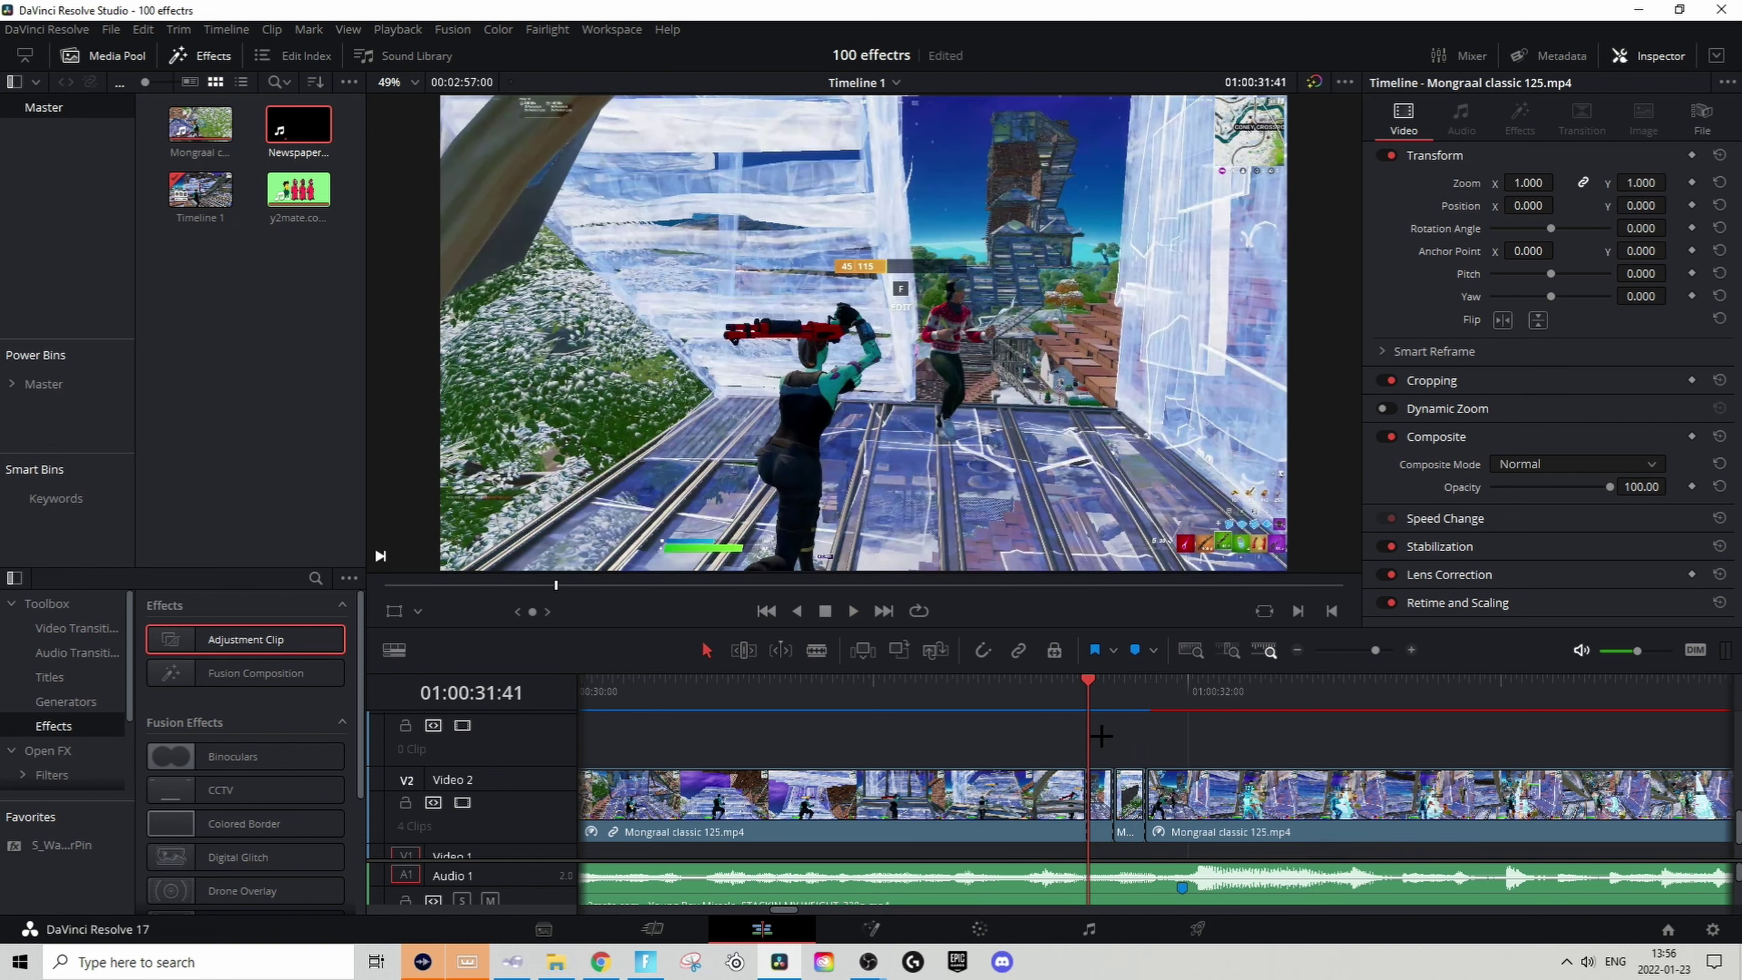
click(1101, 798)
drag(1102, 798, 1146, 749)
scroll(1146, 750, up, 1)
Step: Show the retime controls on the segment moved to Video 3 and turn it into a freeze frame
key(ctrl+r)
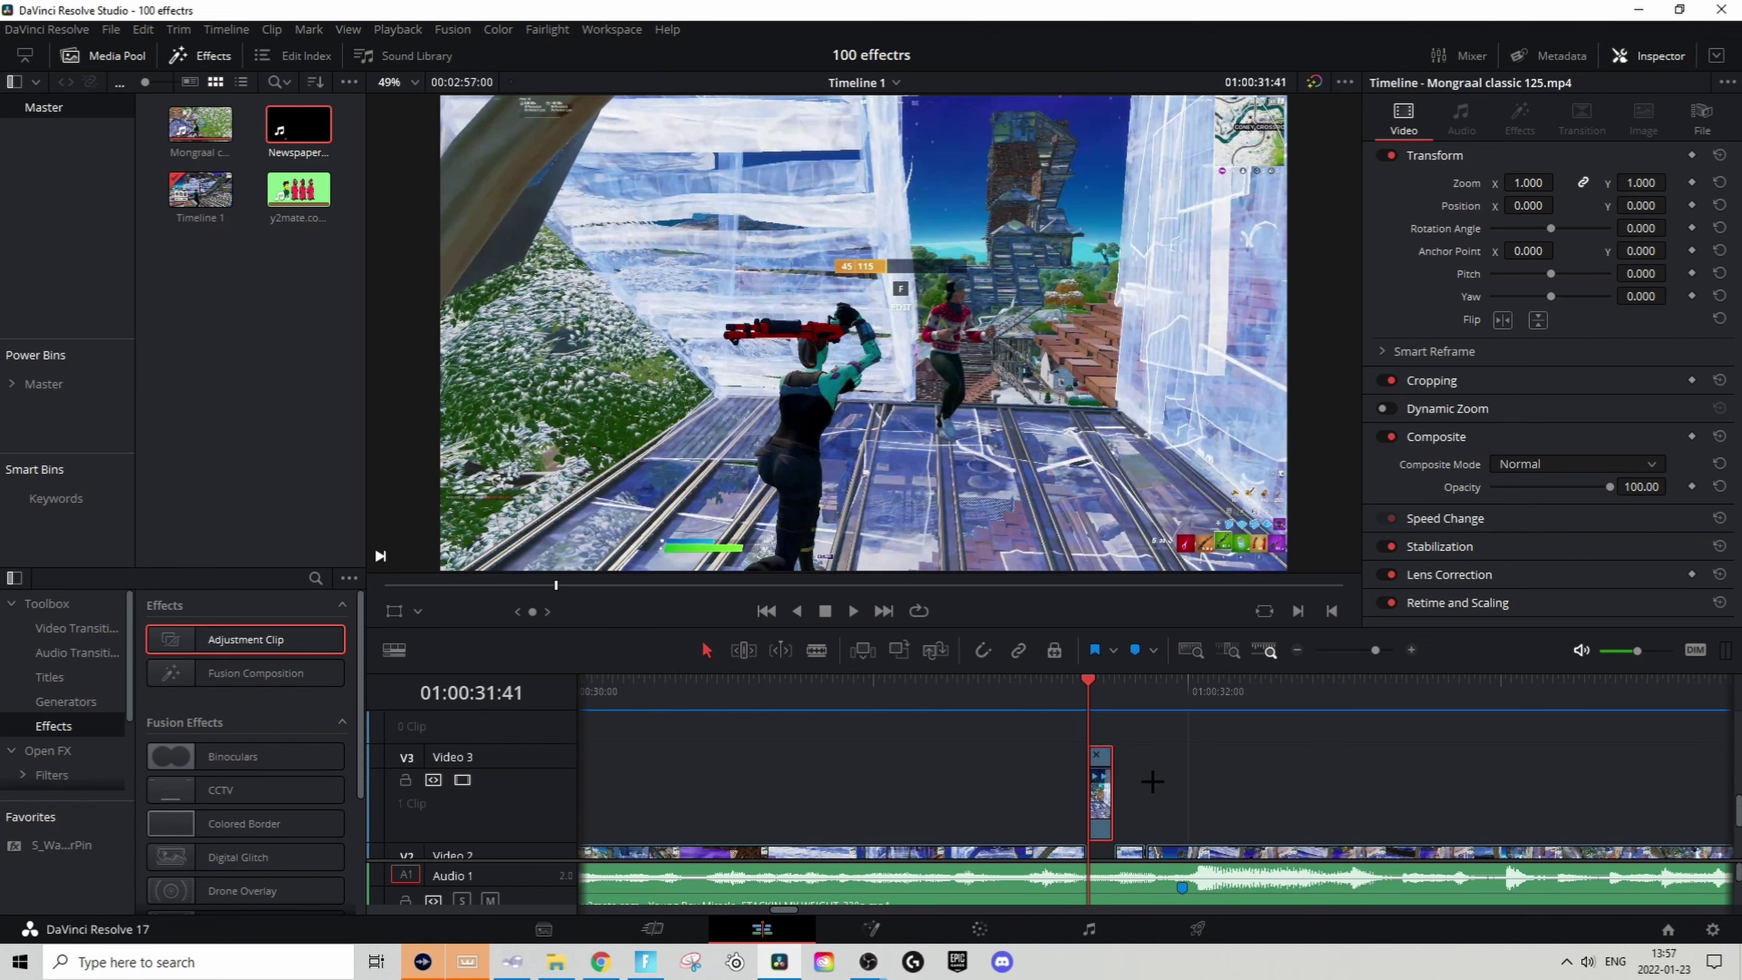
key(ctrl+equal)
scroll(1198, 833, up, 2)
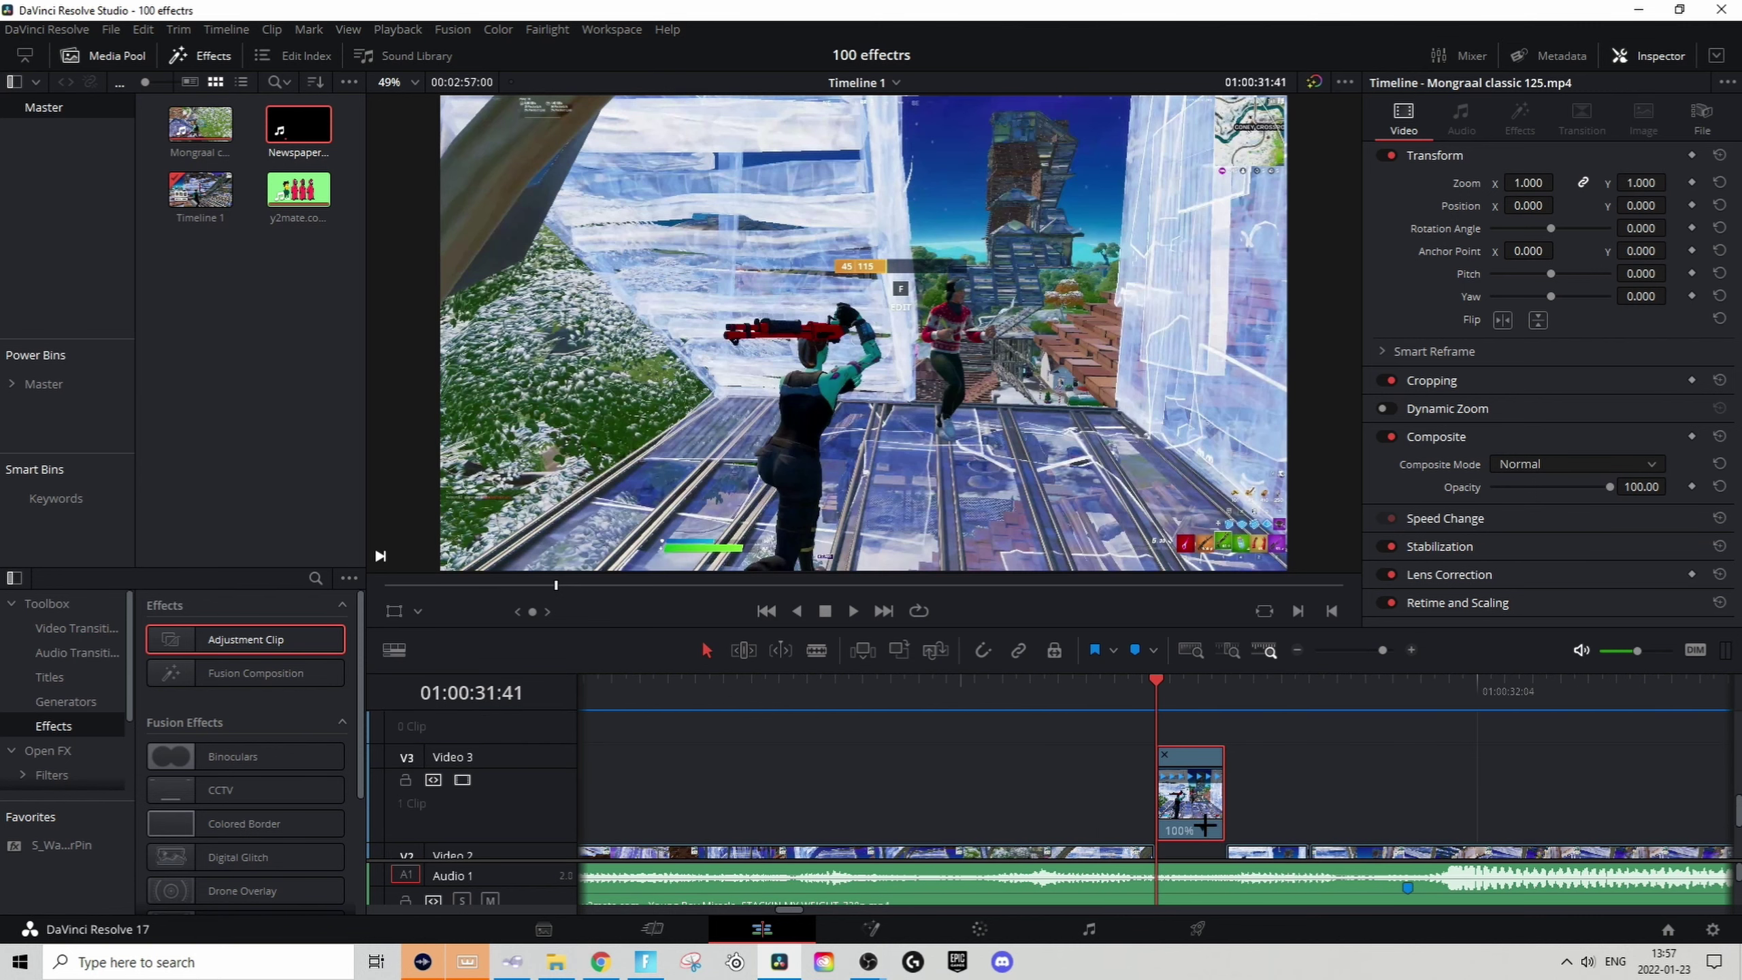
click(1205, 828)
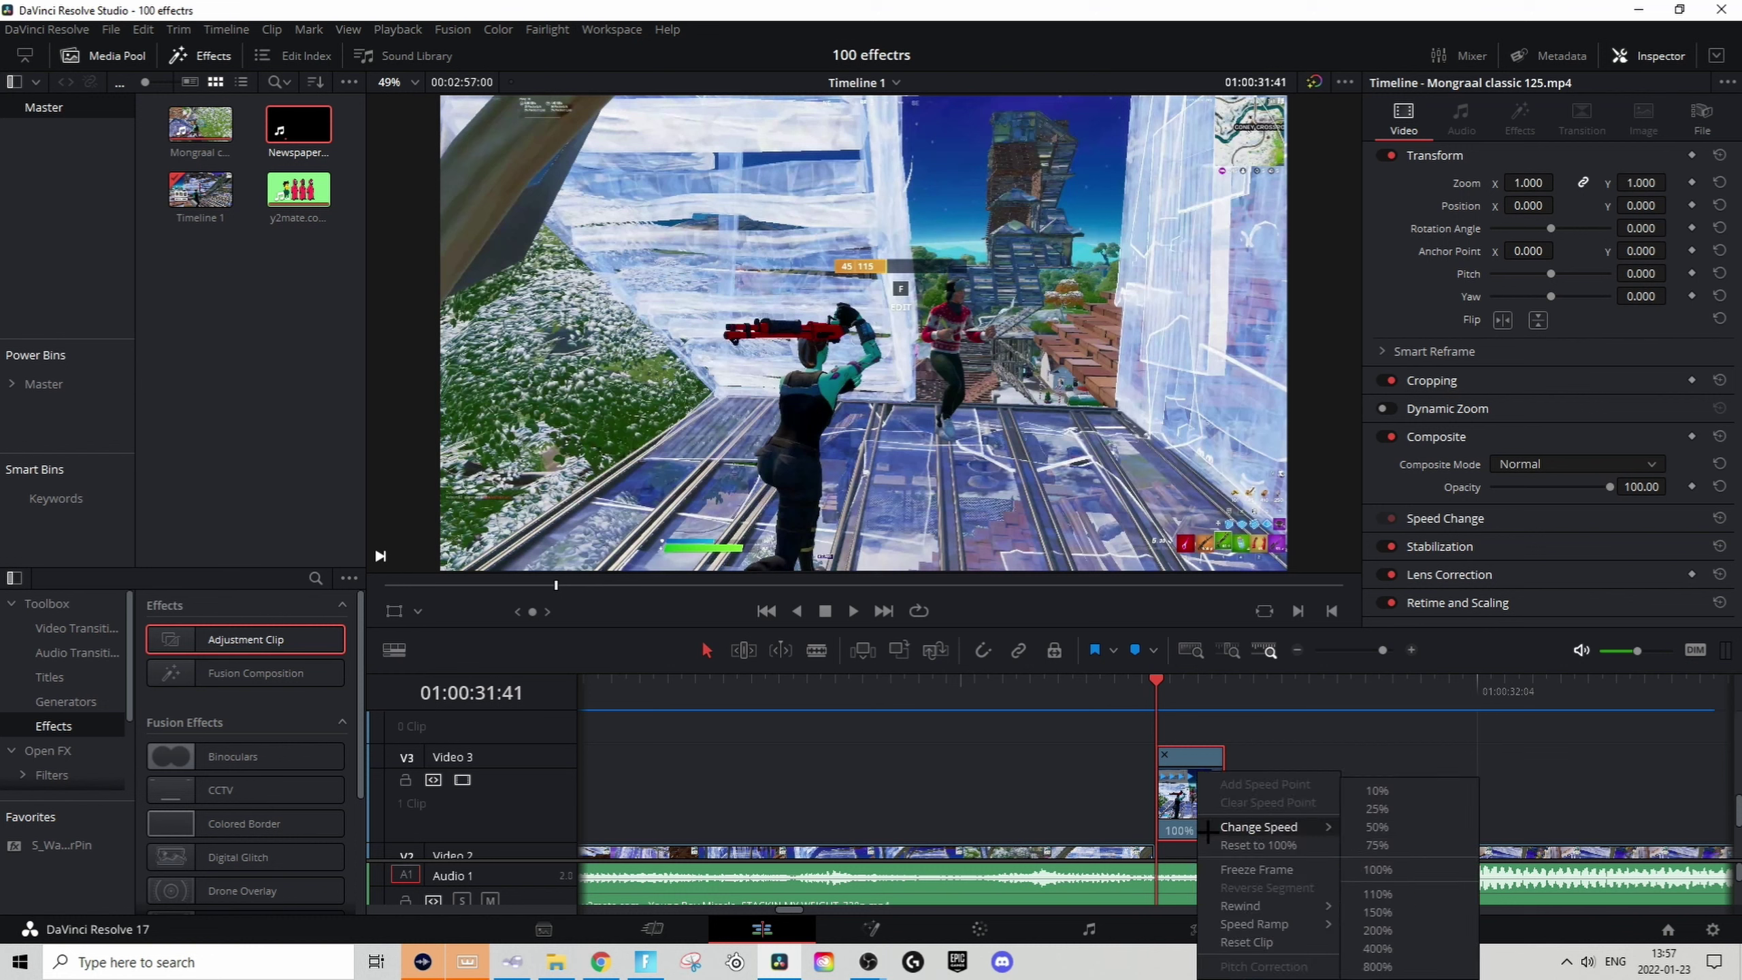
click(1256, 869)
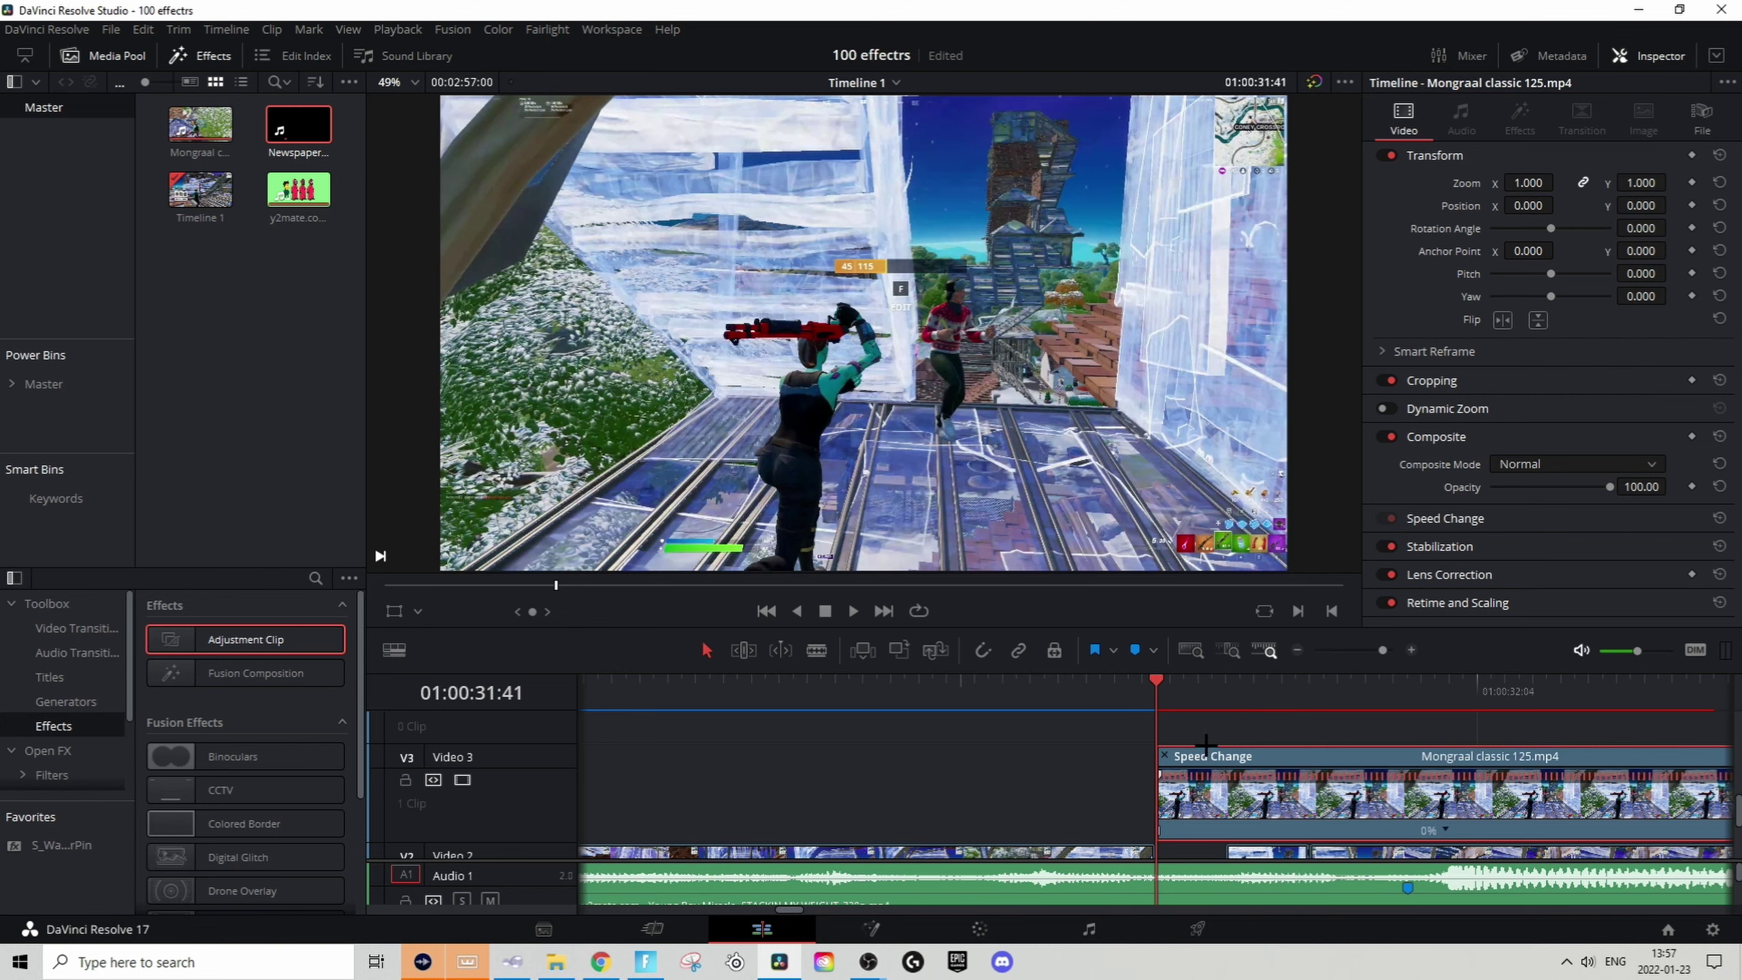
Step: Trim the frozen segment to the length of its gap, return it to Video 2 and enable snapping
scroll(1209, 741, down, 5)
drag(1495, 807, 1180, 817)
scroll(1172, 766, down, 2)
scroll(1172, 766, up, 3)
key(n)
scroll(1196, 780, up, 2)
scroll(1235, 750, down, 1)
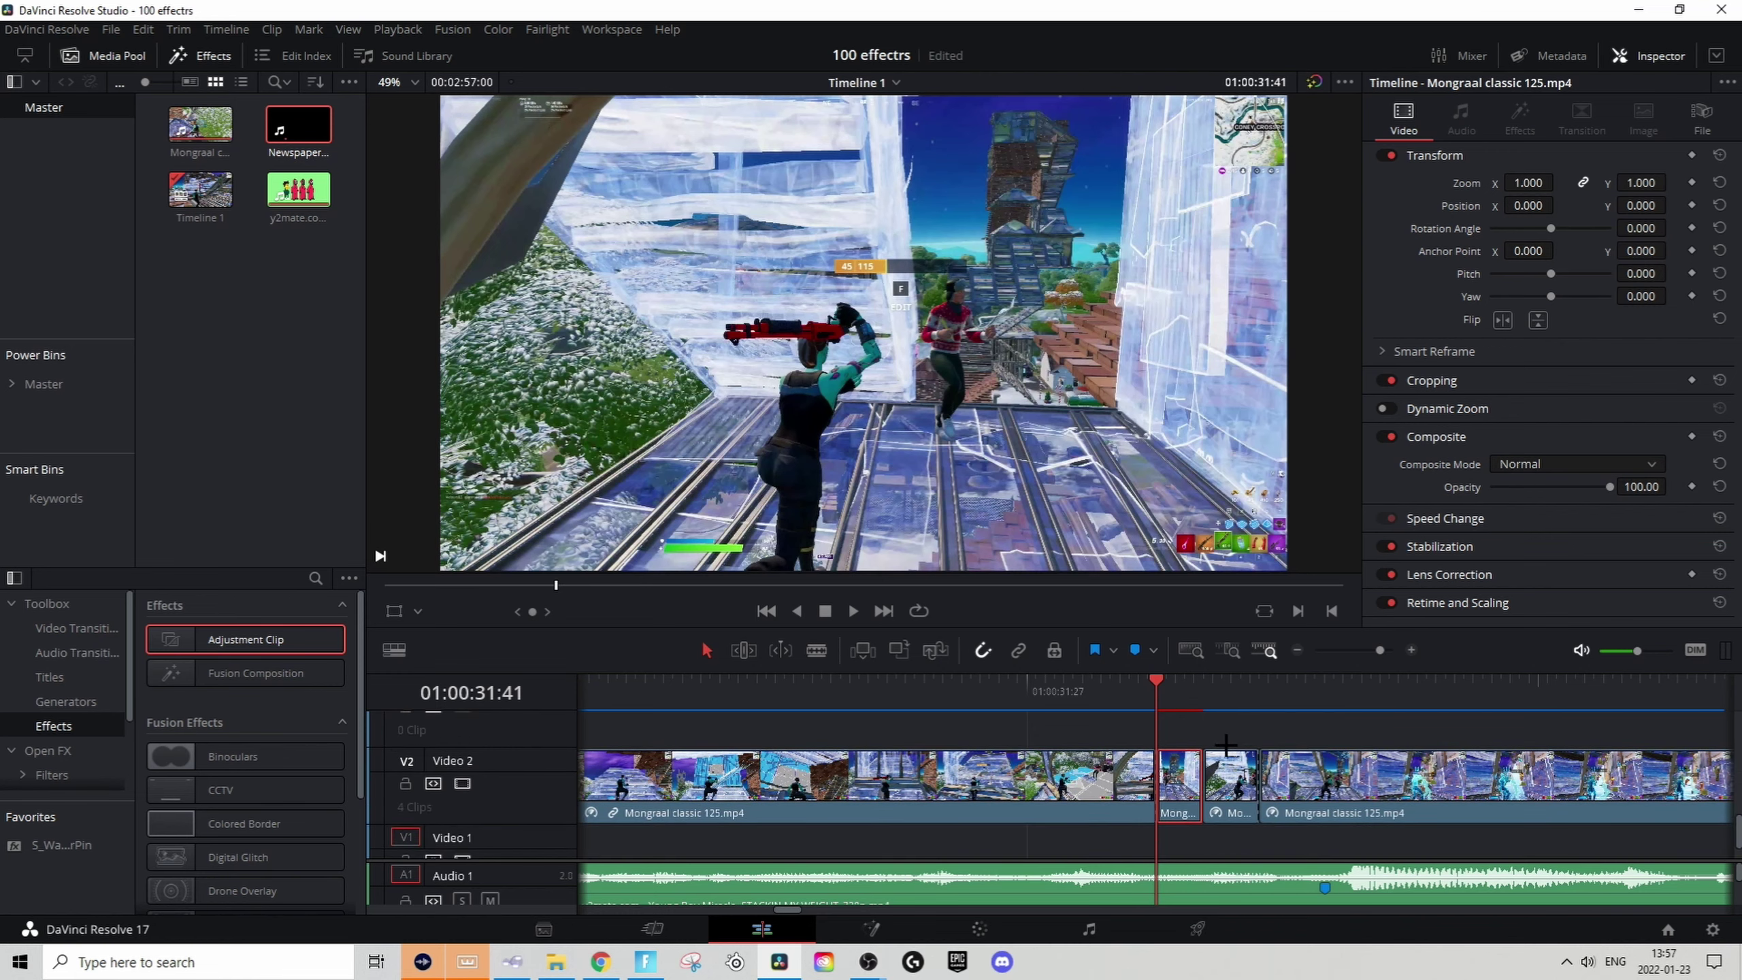
Step: Play back the first freeze frame through to just after the shot
drag(1202, 688, 1163, 688)
key(space)
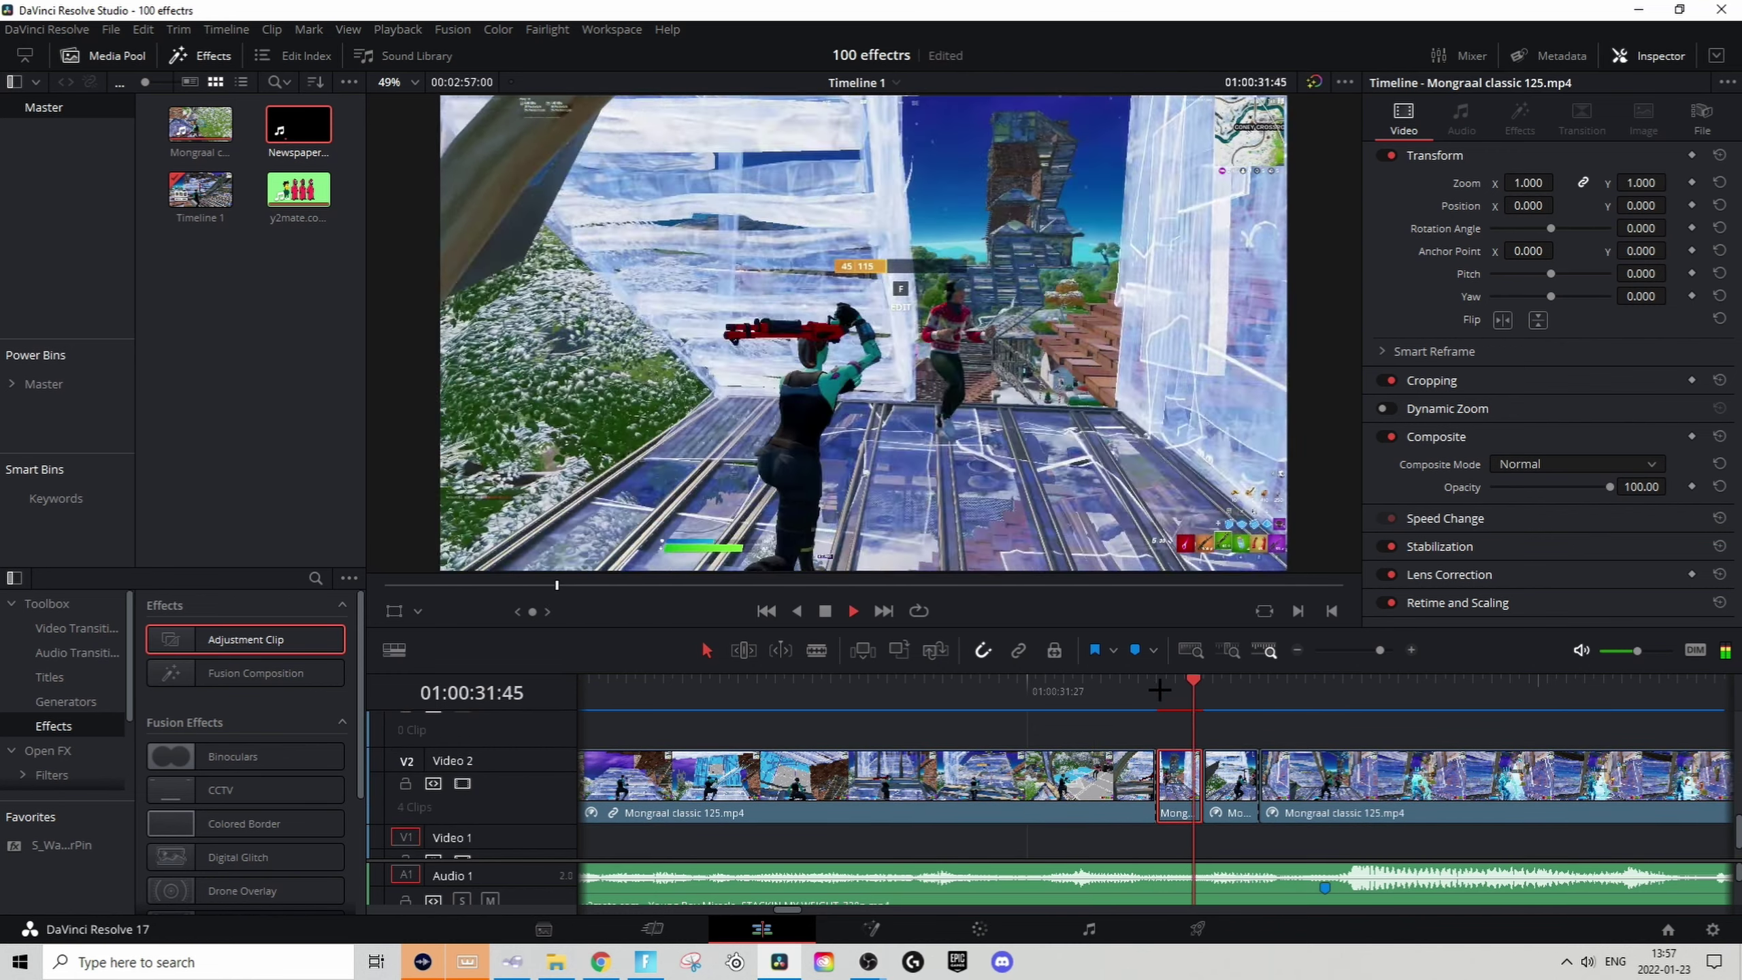
key(space)
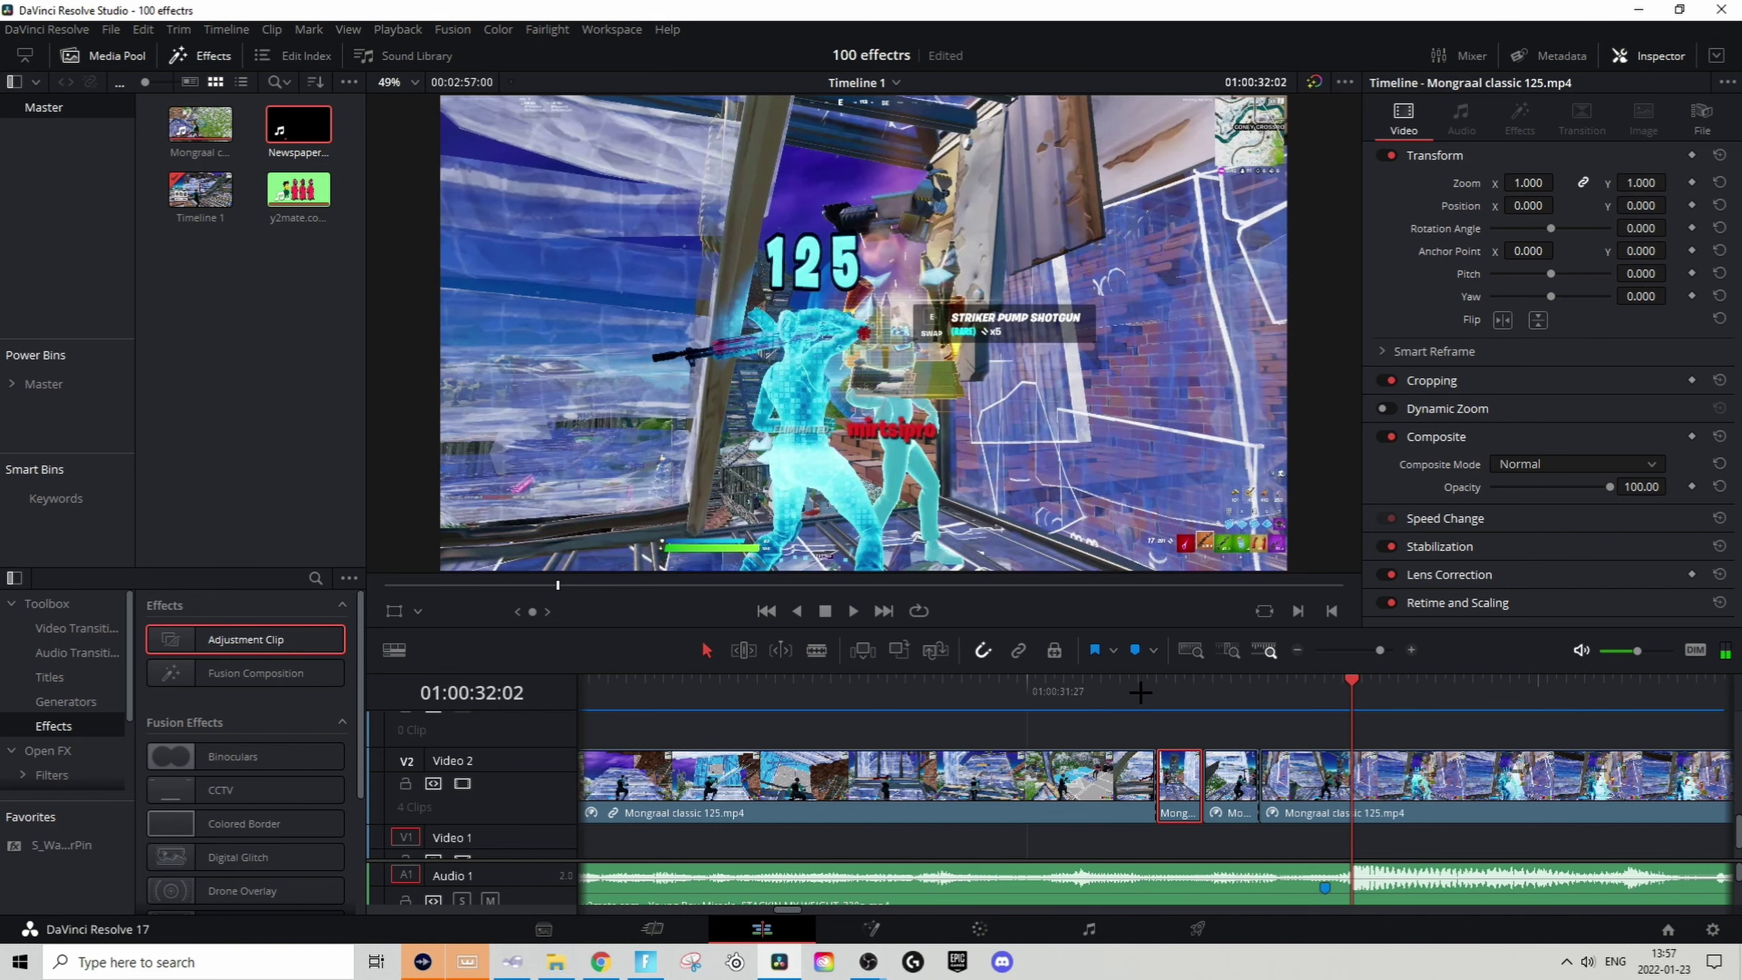
Step: Move the second short segment, starting at 01:00:31:46, up to Video 3 and turn it into a freeze frame
click(1206, 686)
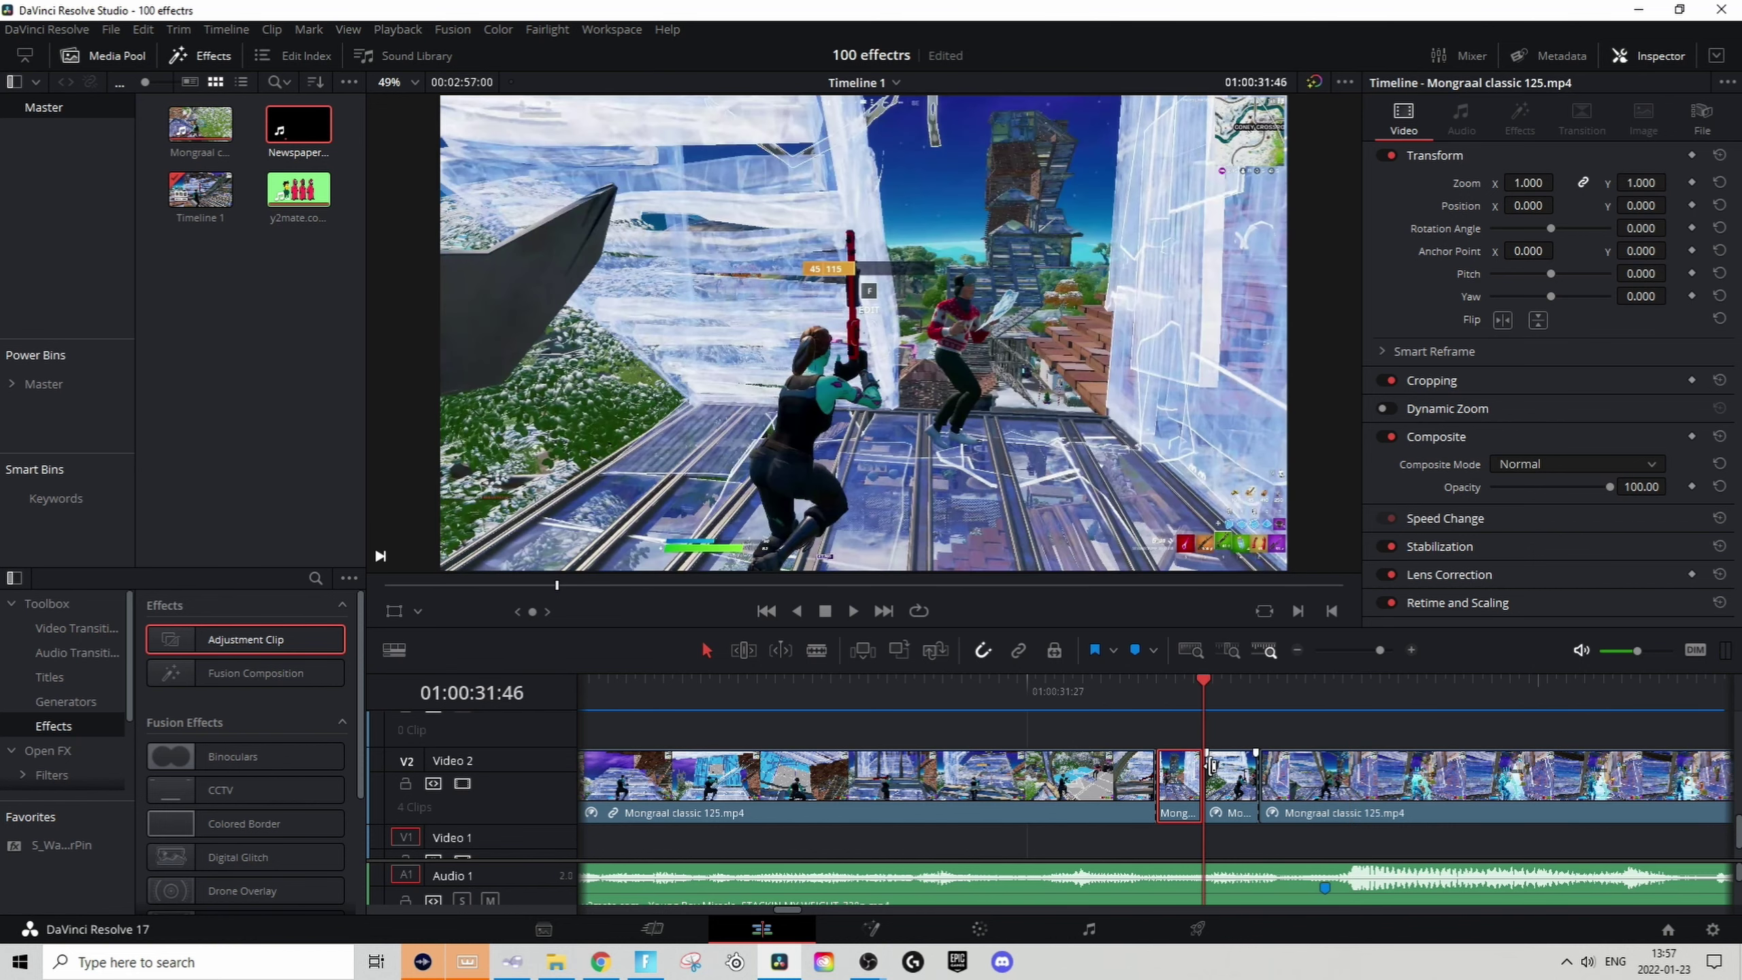
click(1229, 768)
mouse_move(1230, 768)
mouse_down()
mouse_move(1229, 725)
mouse_move(1243, 776)
mouse_up()
key(ctrl+r)
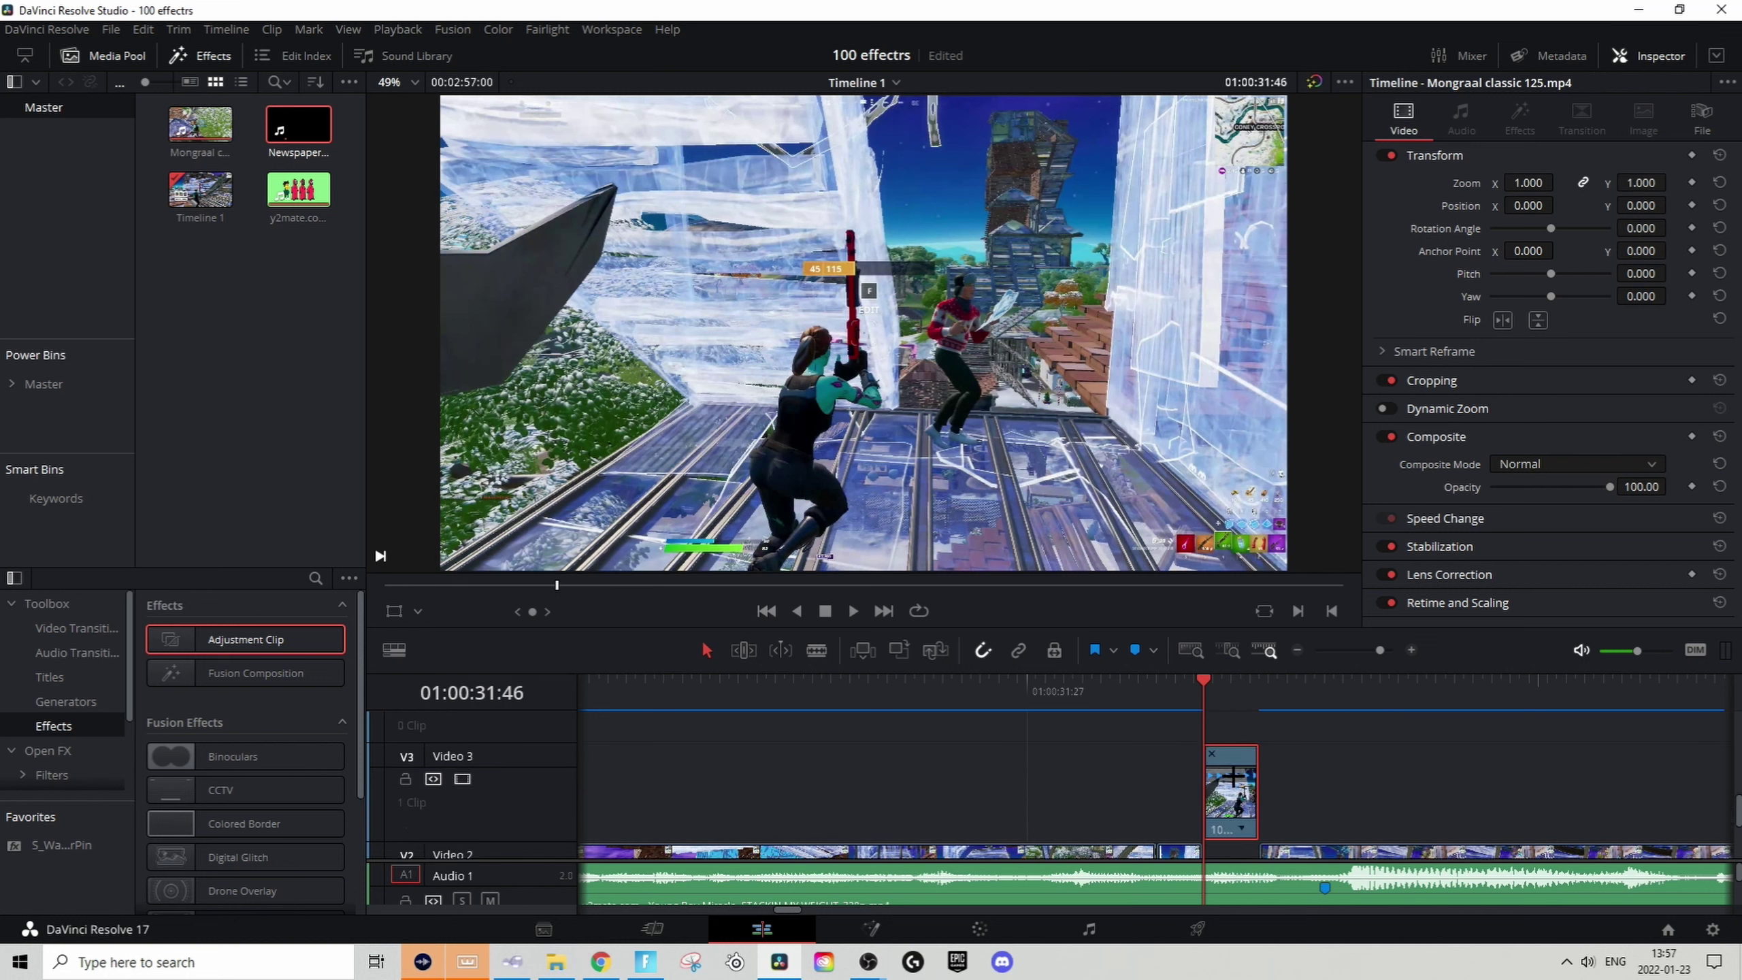
click(1245, 827)
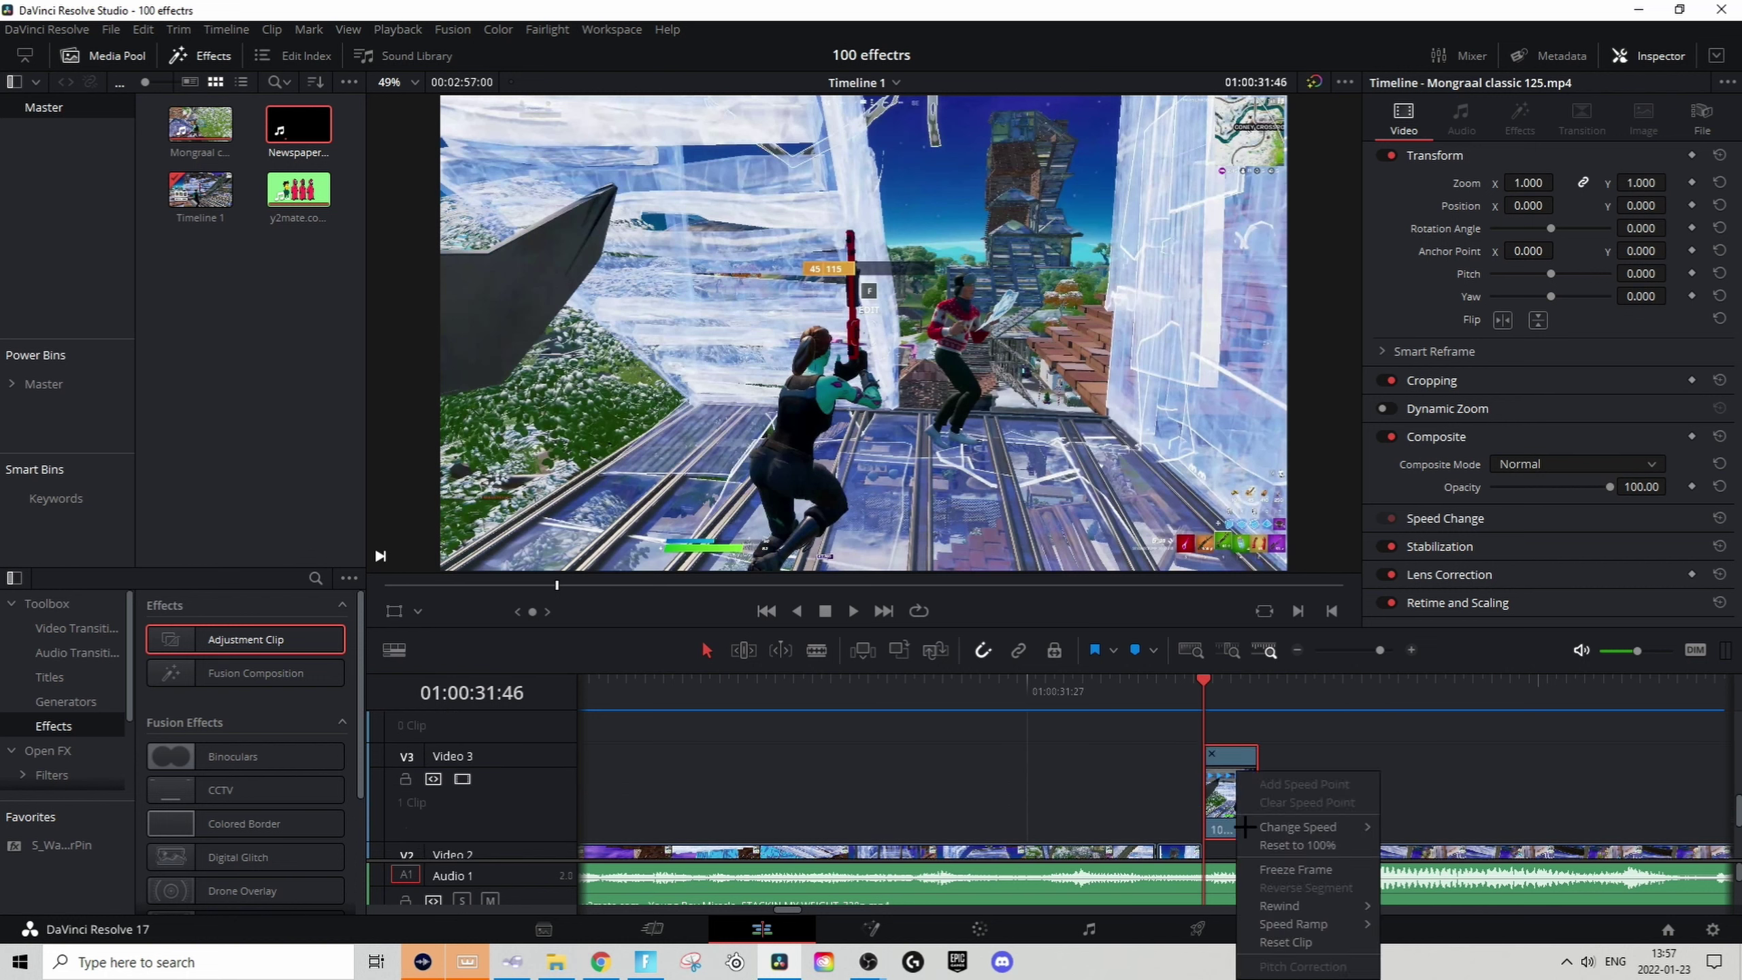
click(1303, 869)
Step: Trim the second frozen segment to fit its gap on Video 2, put it back and close its retime controls
scroll(1498, 786, down, 6)
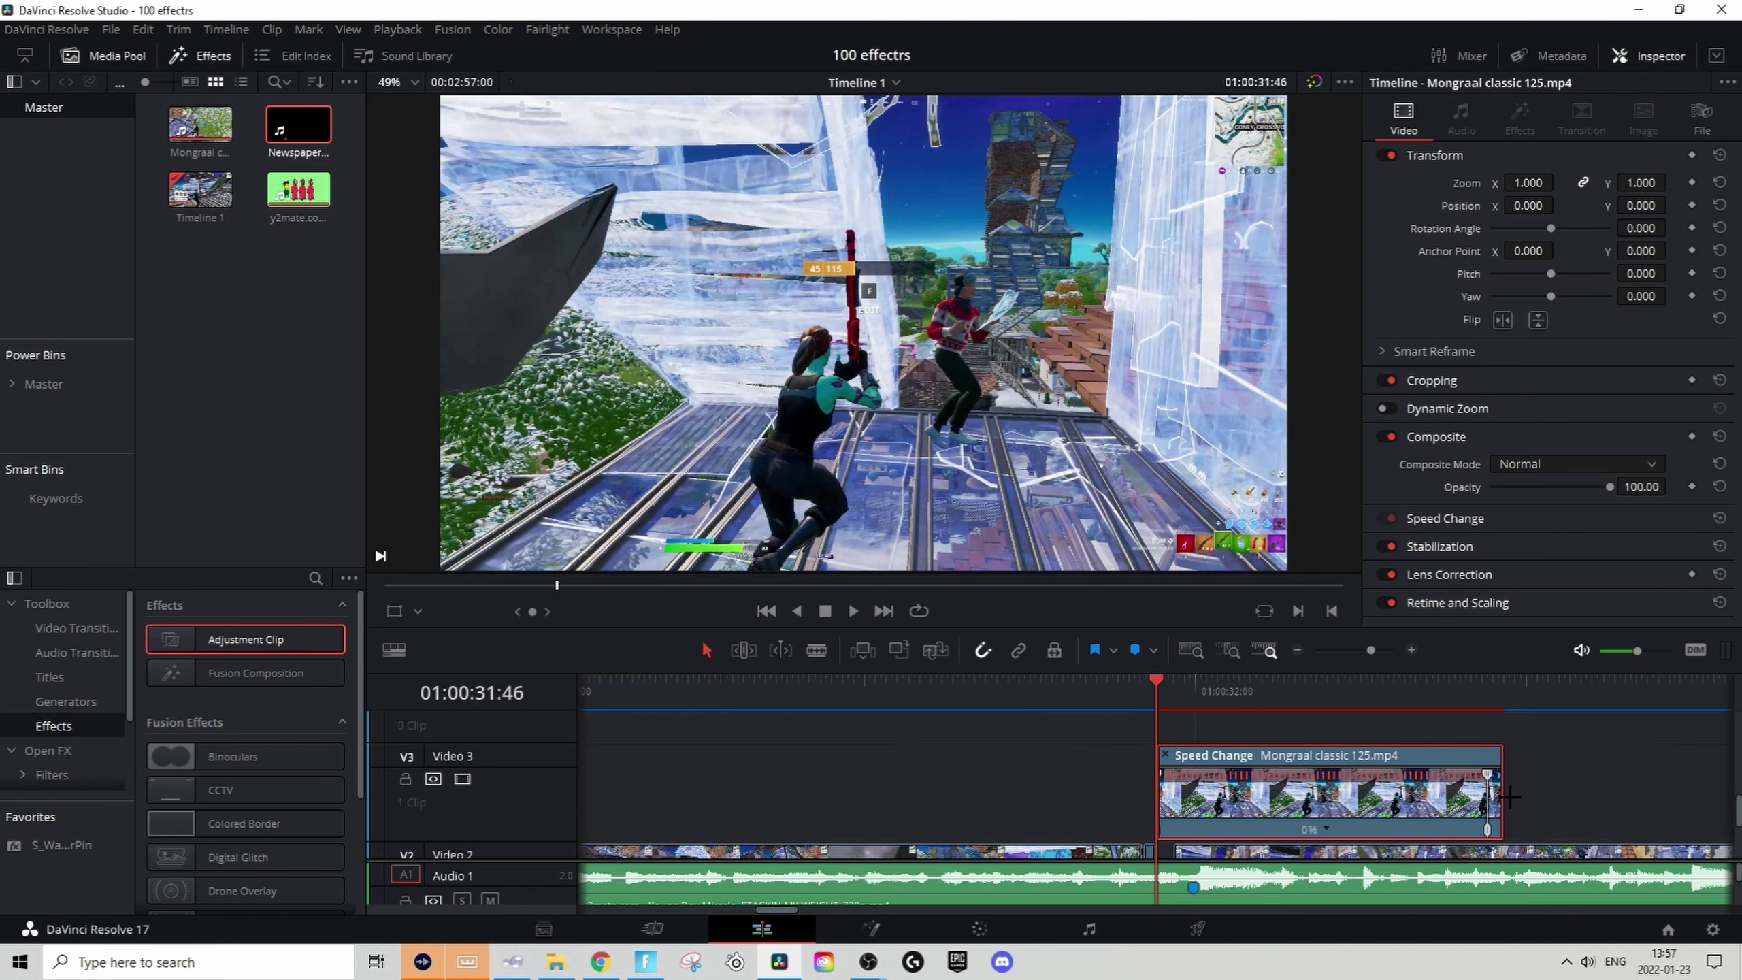
scroll(1184, 797, up, 3)
drag(1502, 797, 1193, 858)
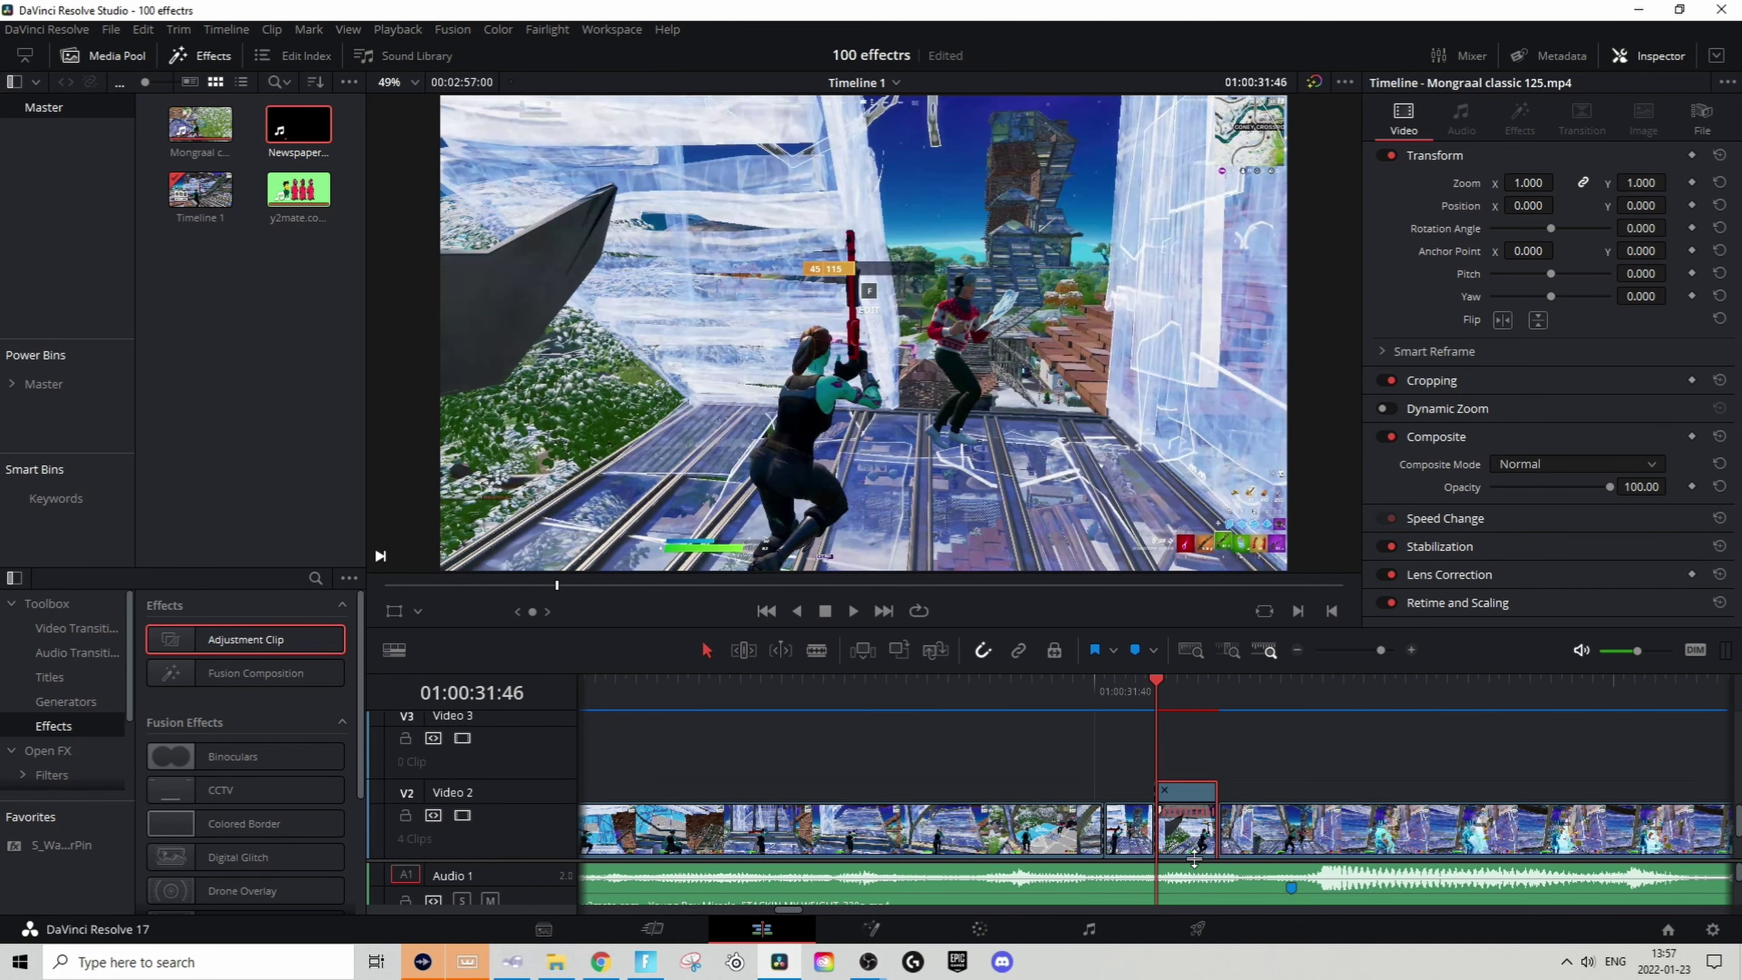
click(1164, 793)
Step: Split the following gameplay clip on Video 2 at the audio marker, 01:00:31:59
key(Down)
click(1270, 798)
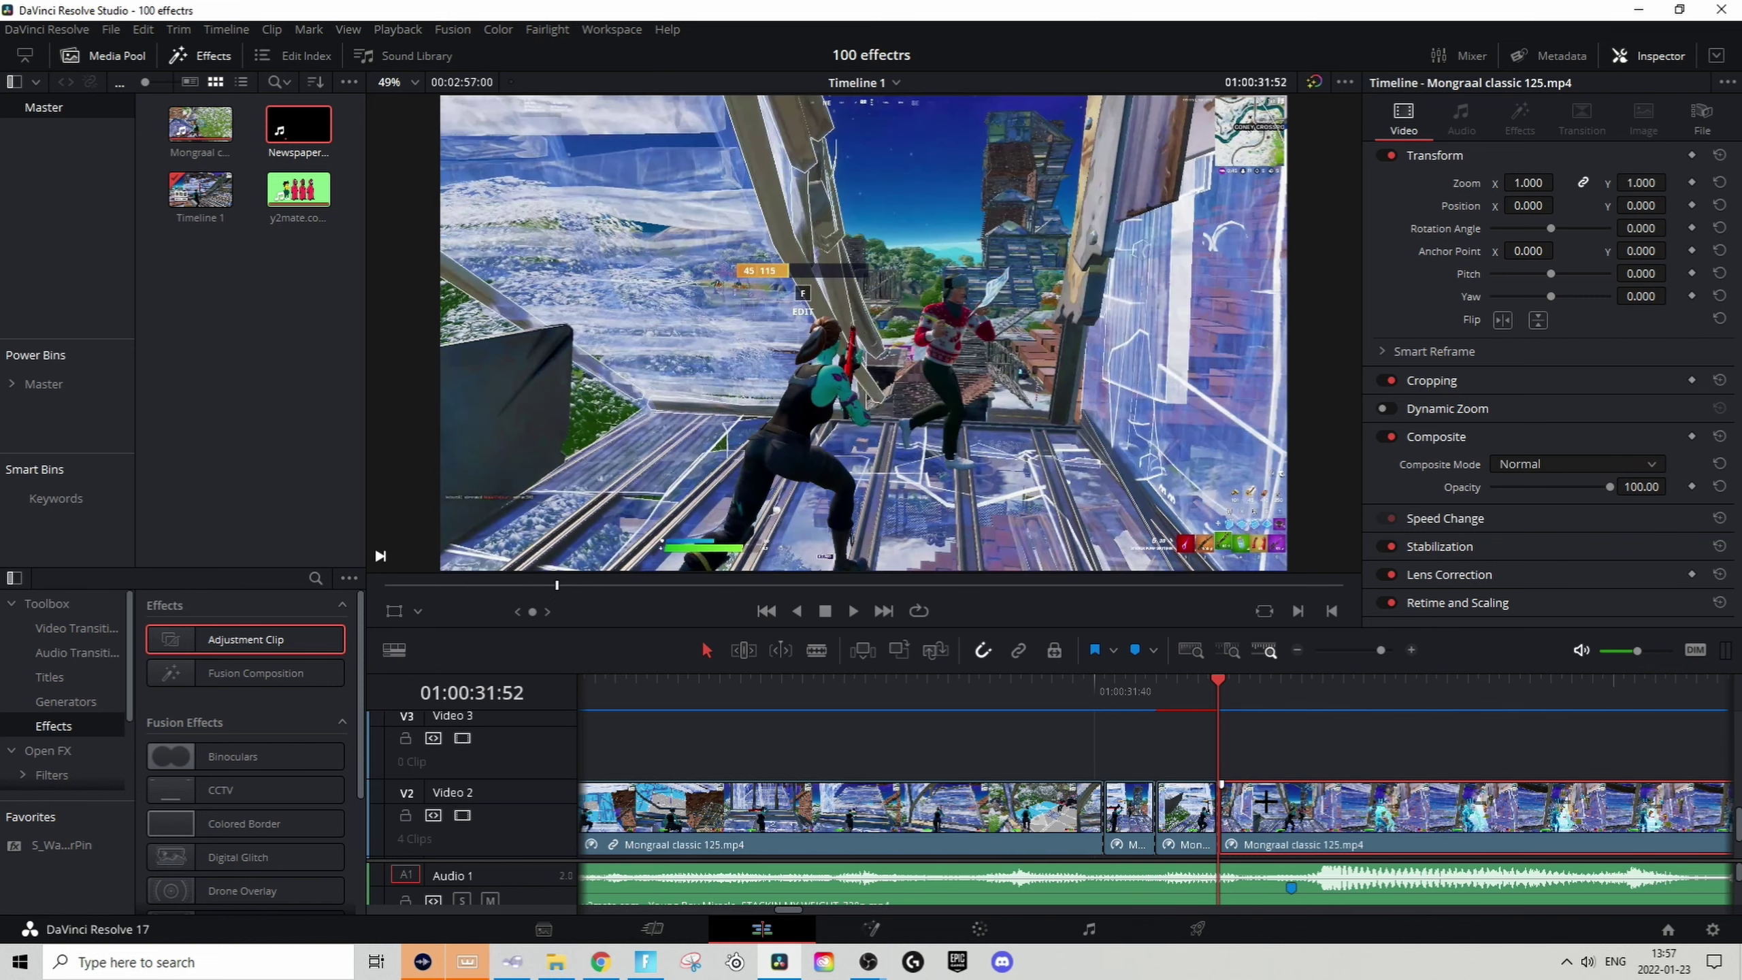
click(1289, 686)
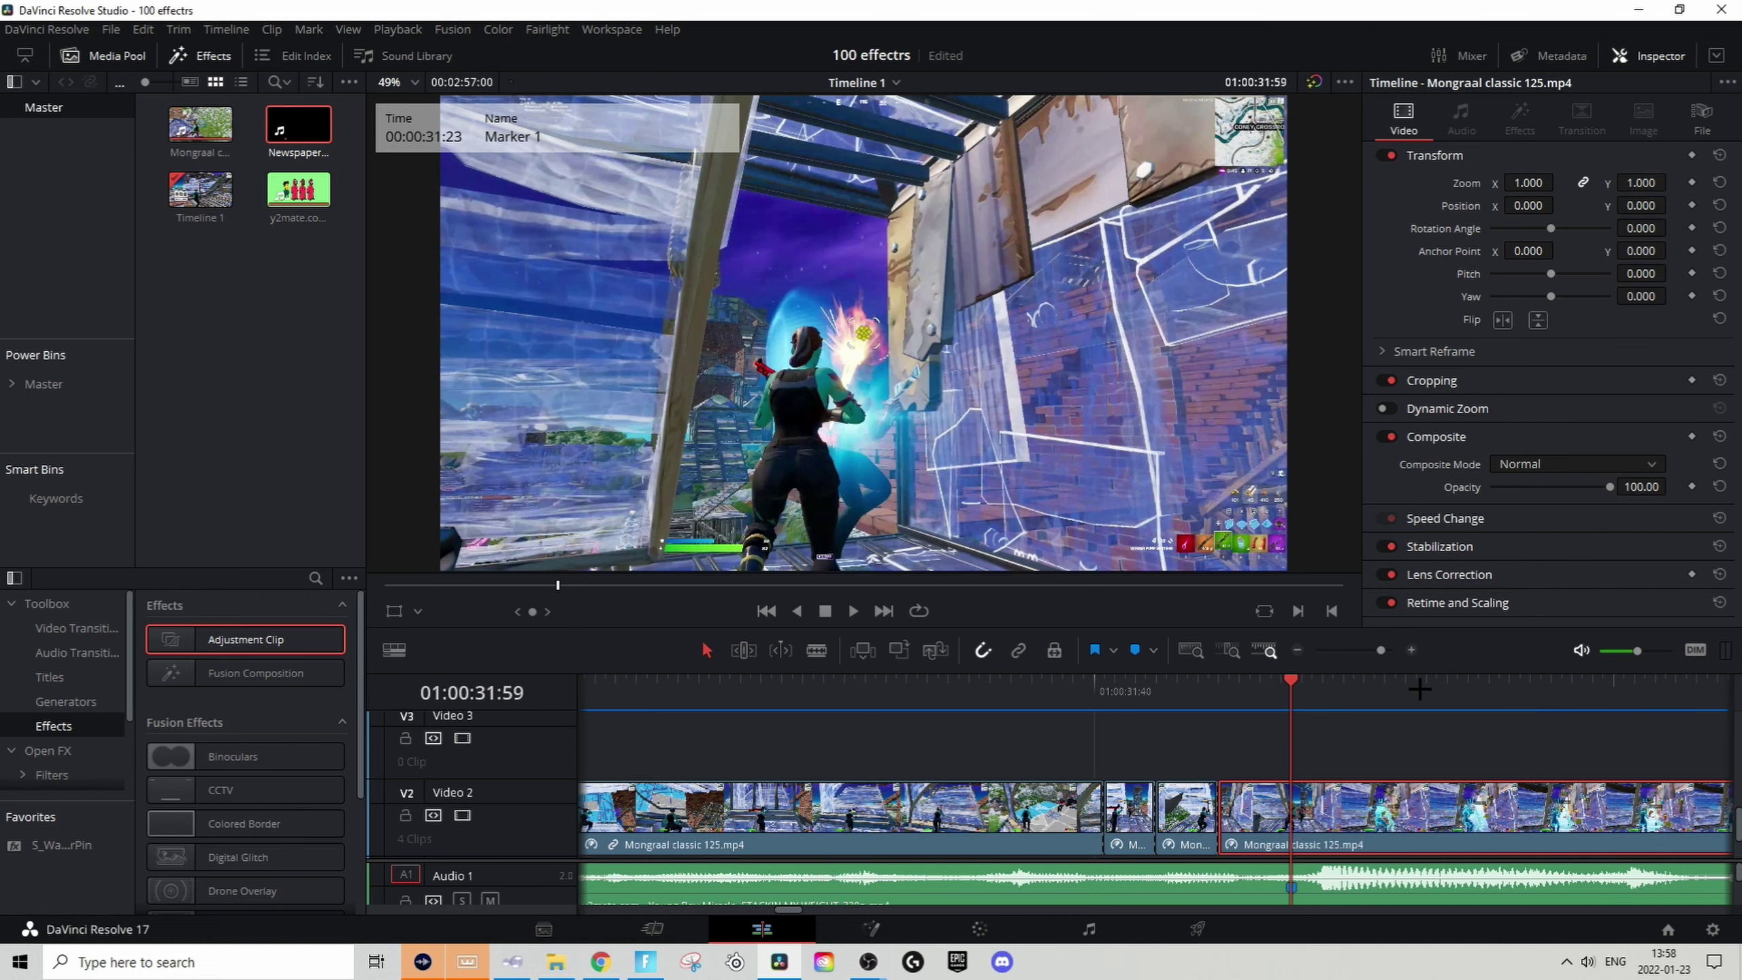
key(ctrl+b)
Step: Move the new segment starting at 01:00:31:52 up to Video 3 and turn it into a freeze frame
click(1220, 679)
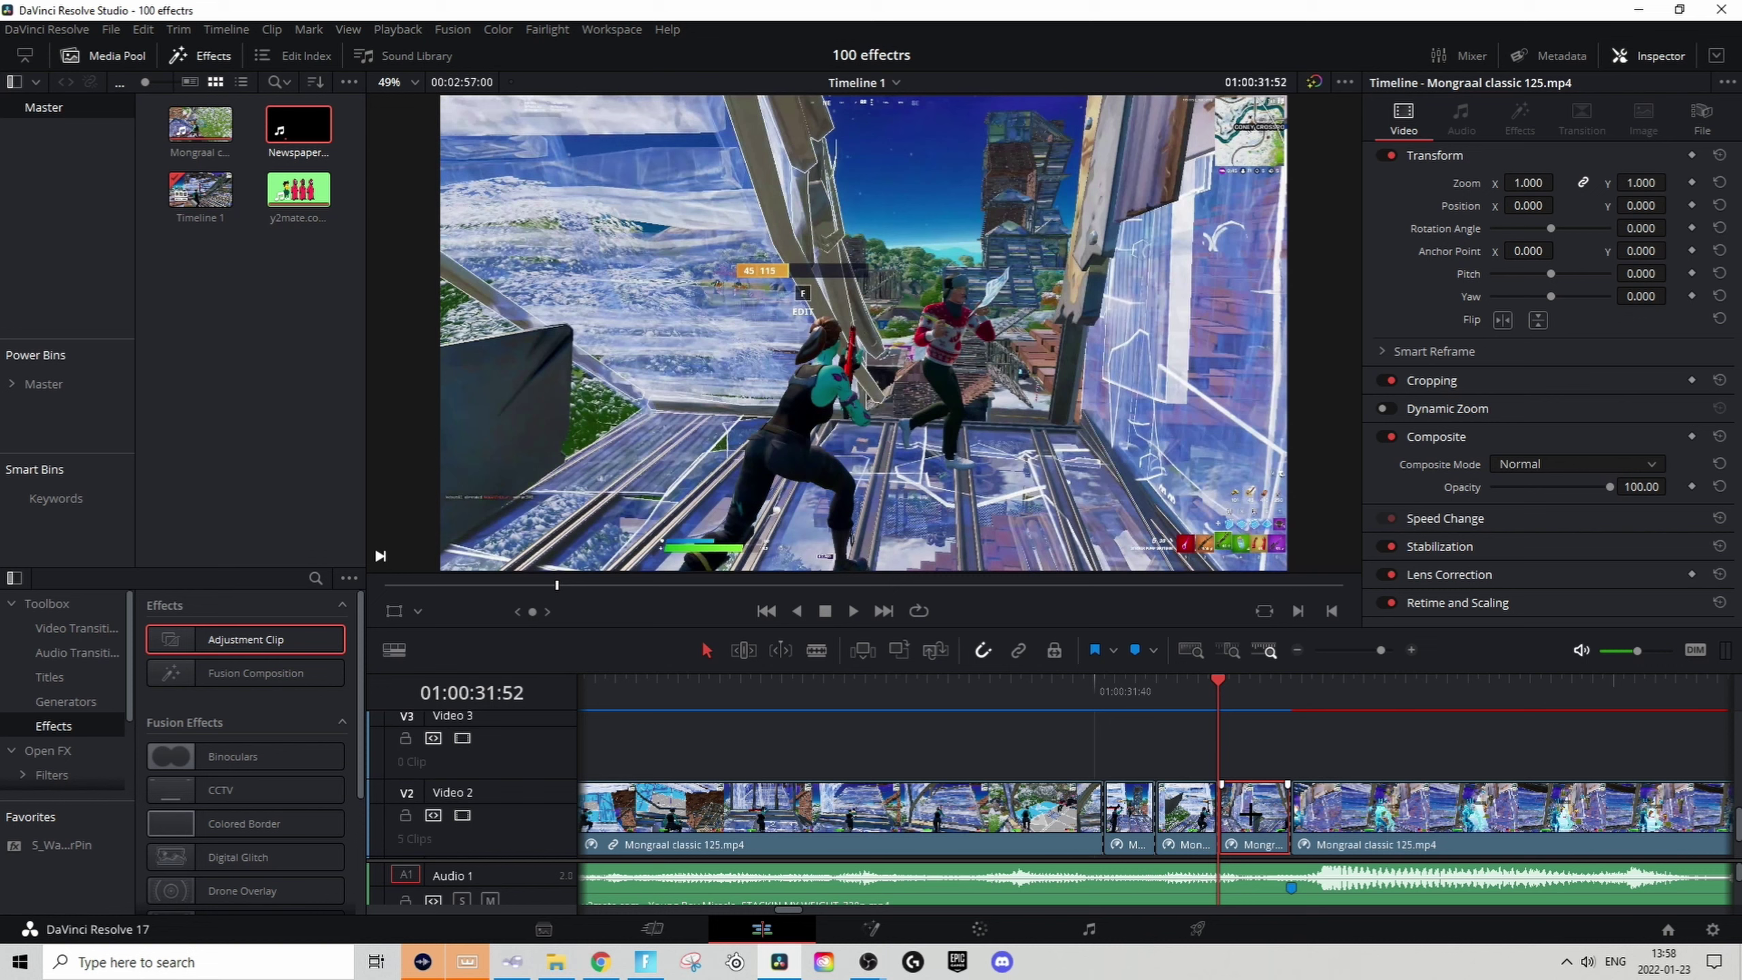
drag(1249, 812, 1257, 755)
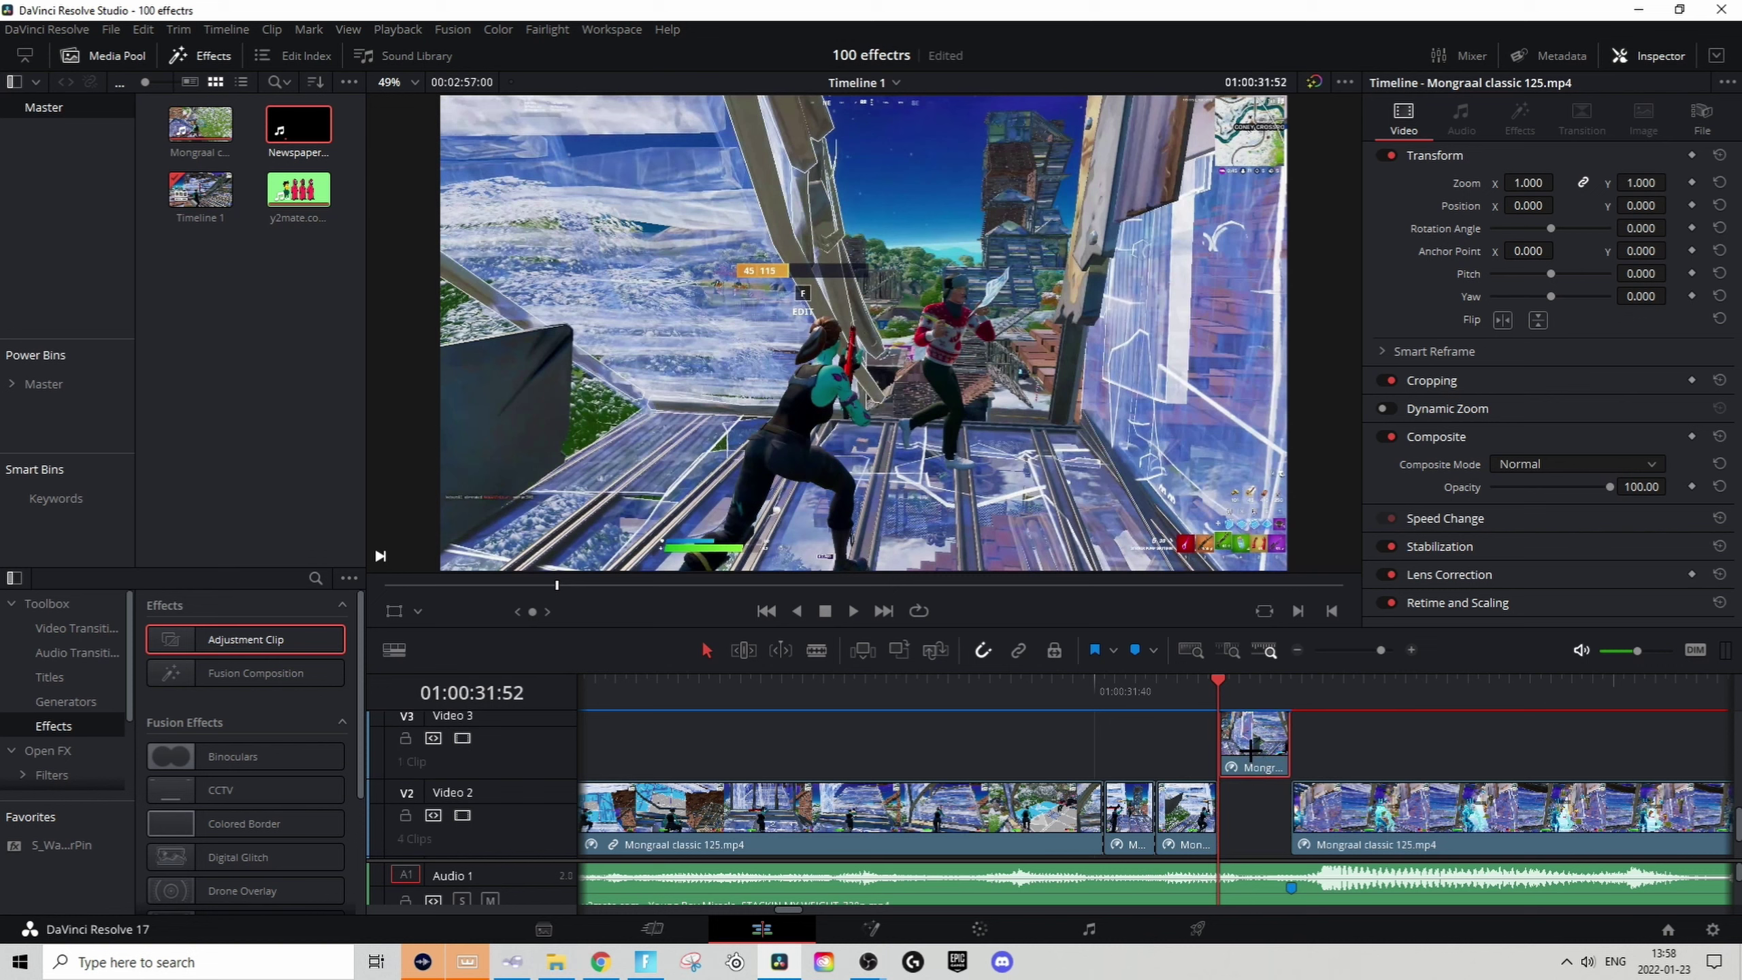
click(1262, 798)
click(1302, 870)
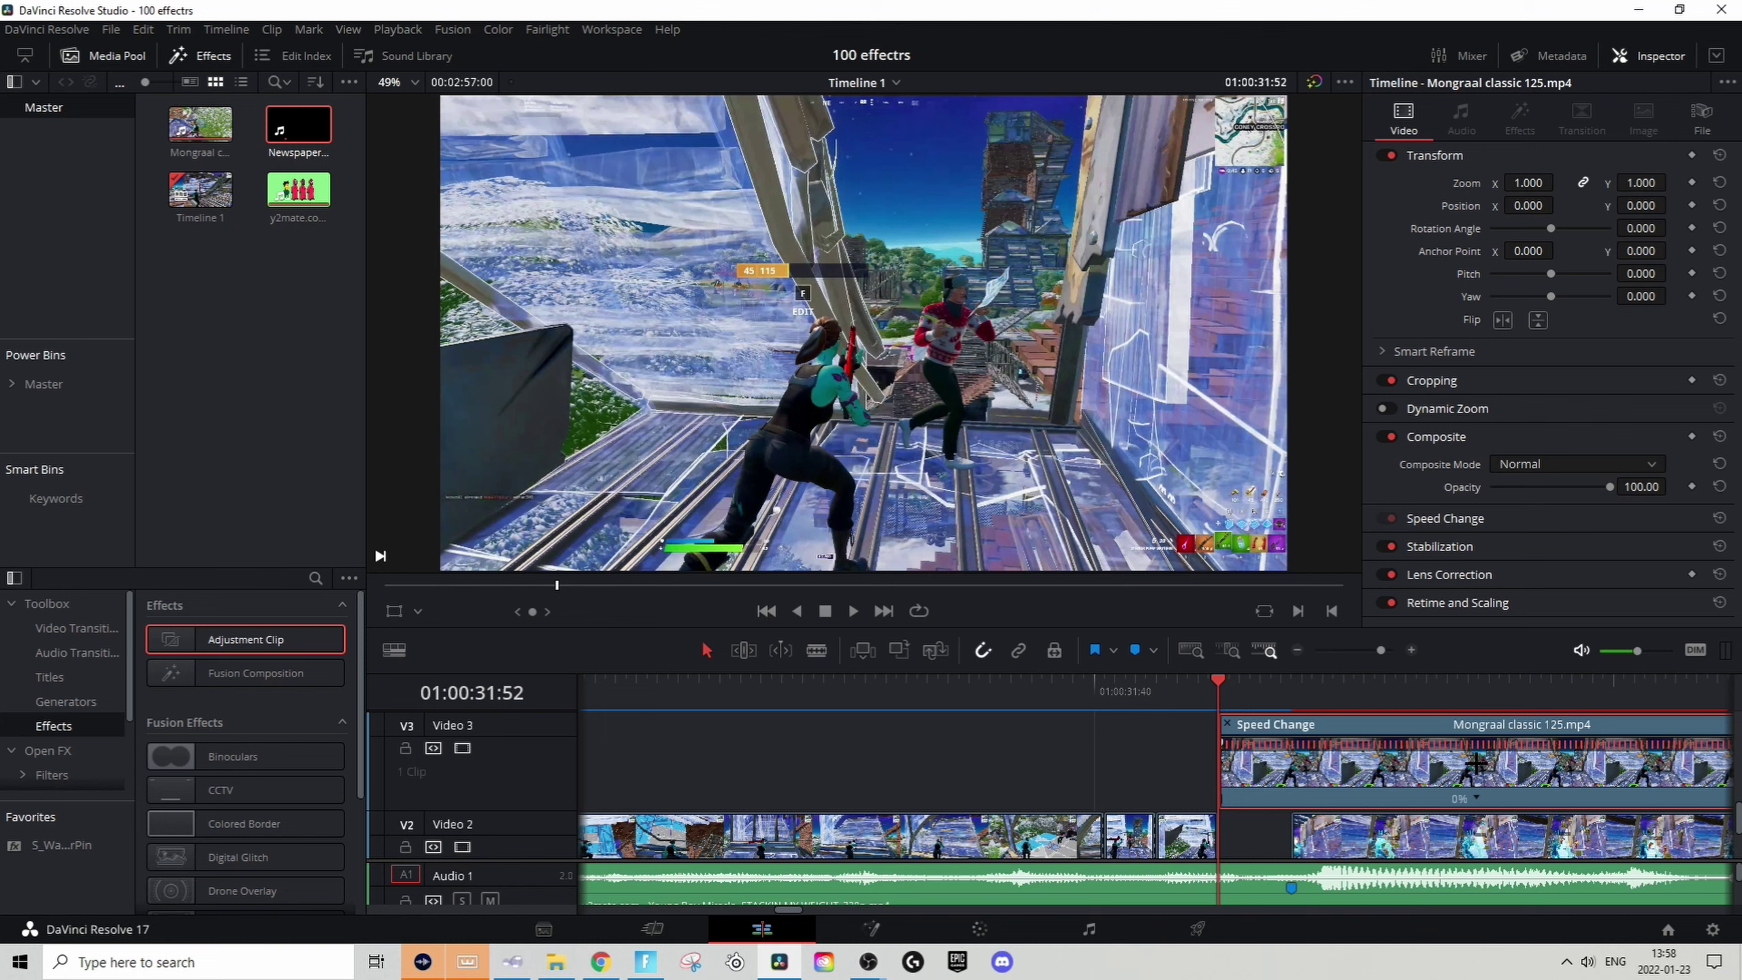
Step: Trim the third frozen segment to fit its gap, return it to Video 2 and hide its retime controls
scroll(1362, 780, down, 1)
scroll(1346, 781, down, 4)
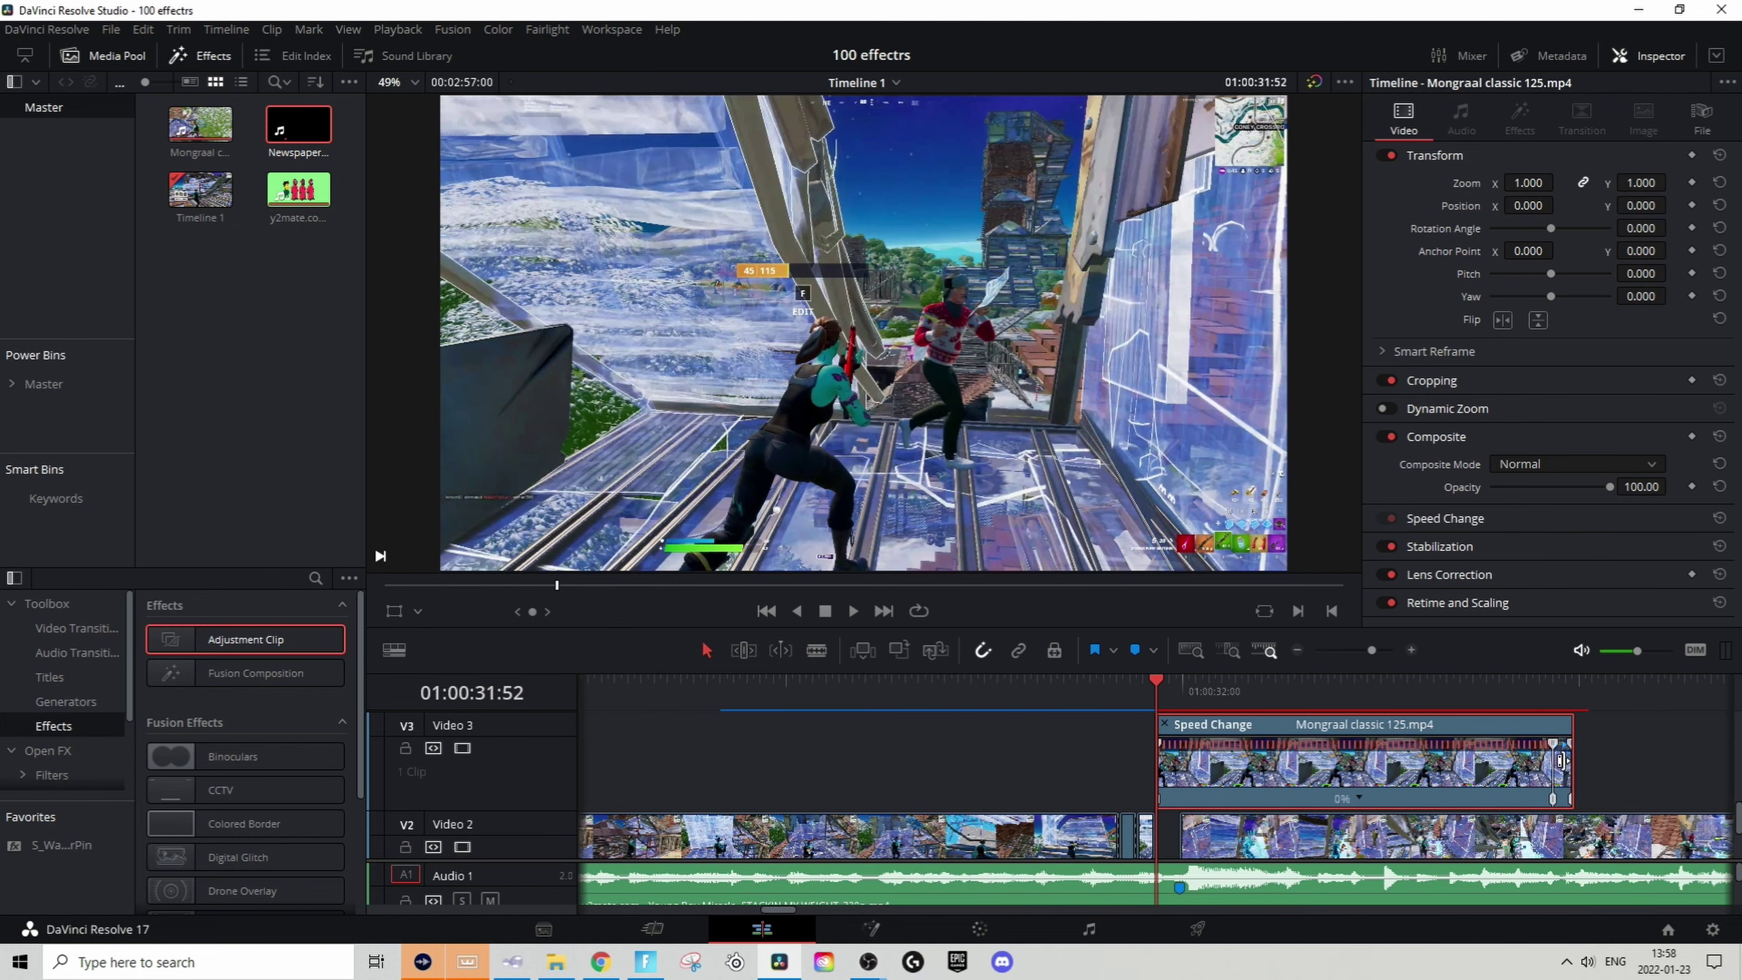
drag(1568, 761, 1185, 833)
key(ctrl+r)
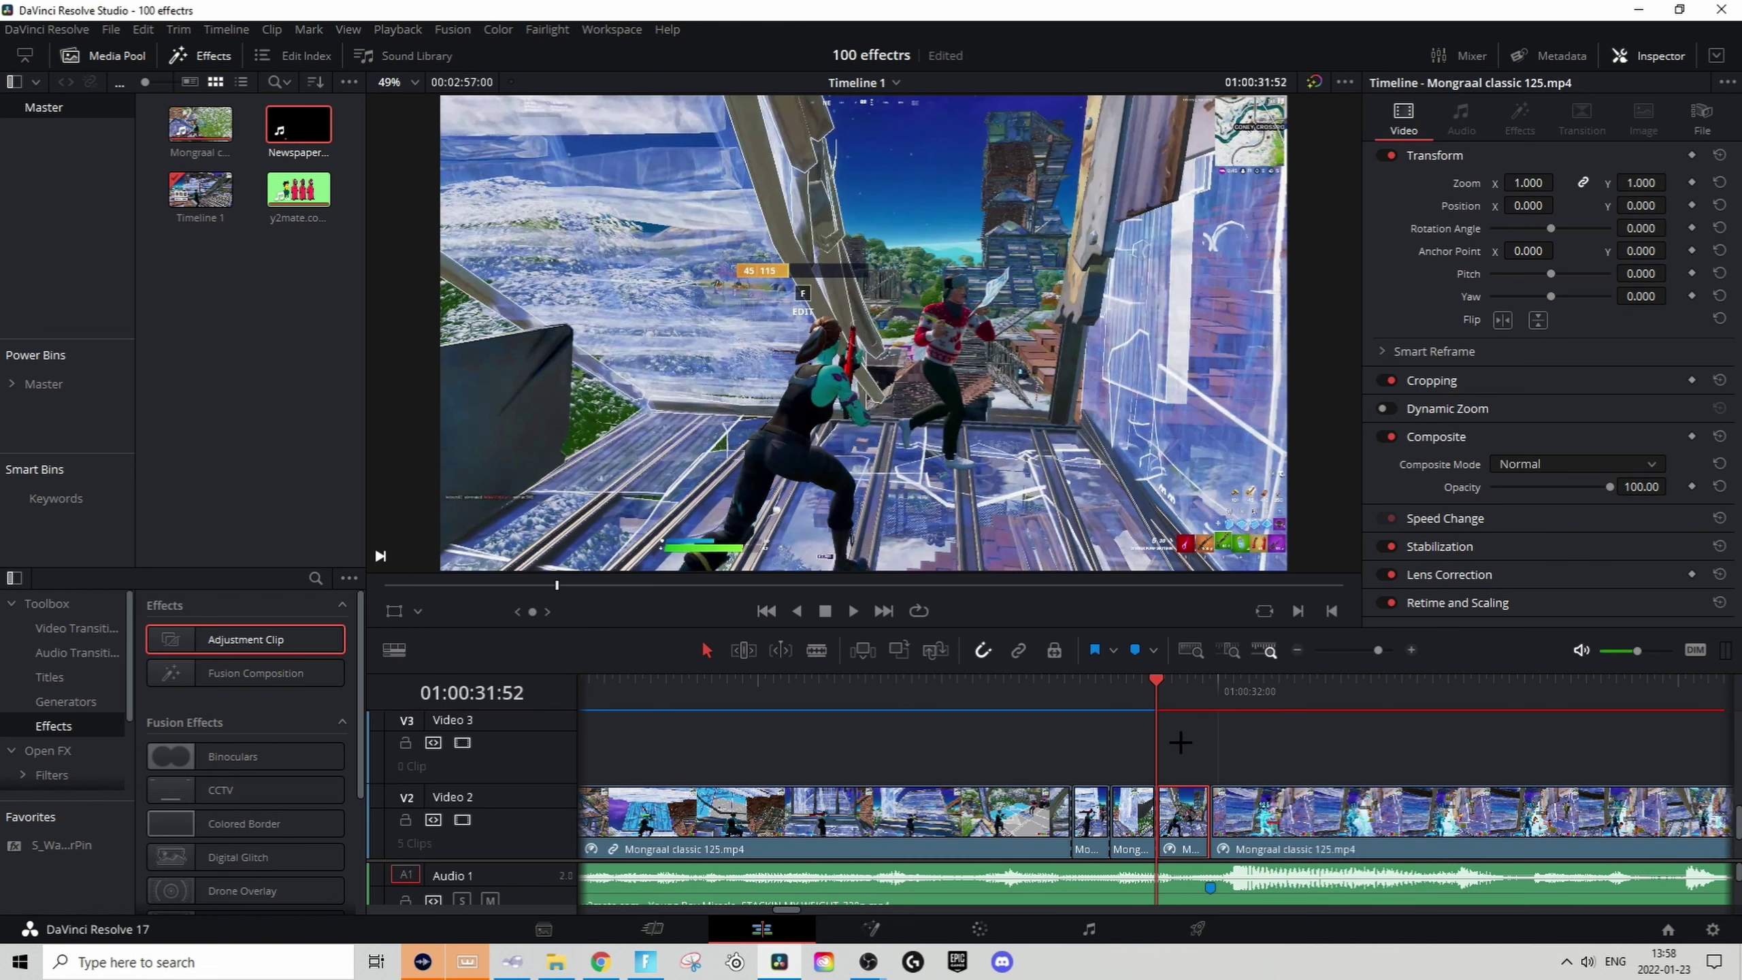
Step: Play back the three freeze frames from 01:00:31:20, then step through the frames of the first one
click(912, 686)
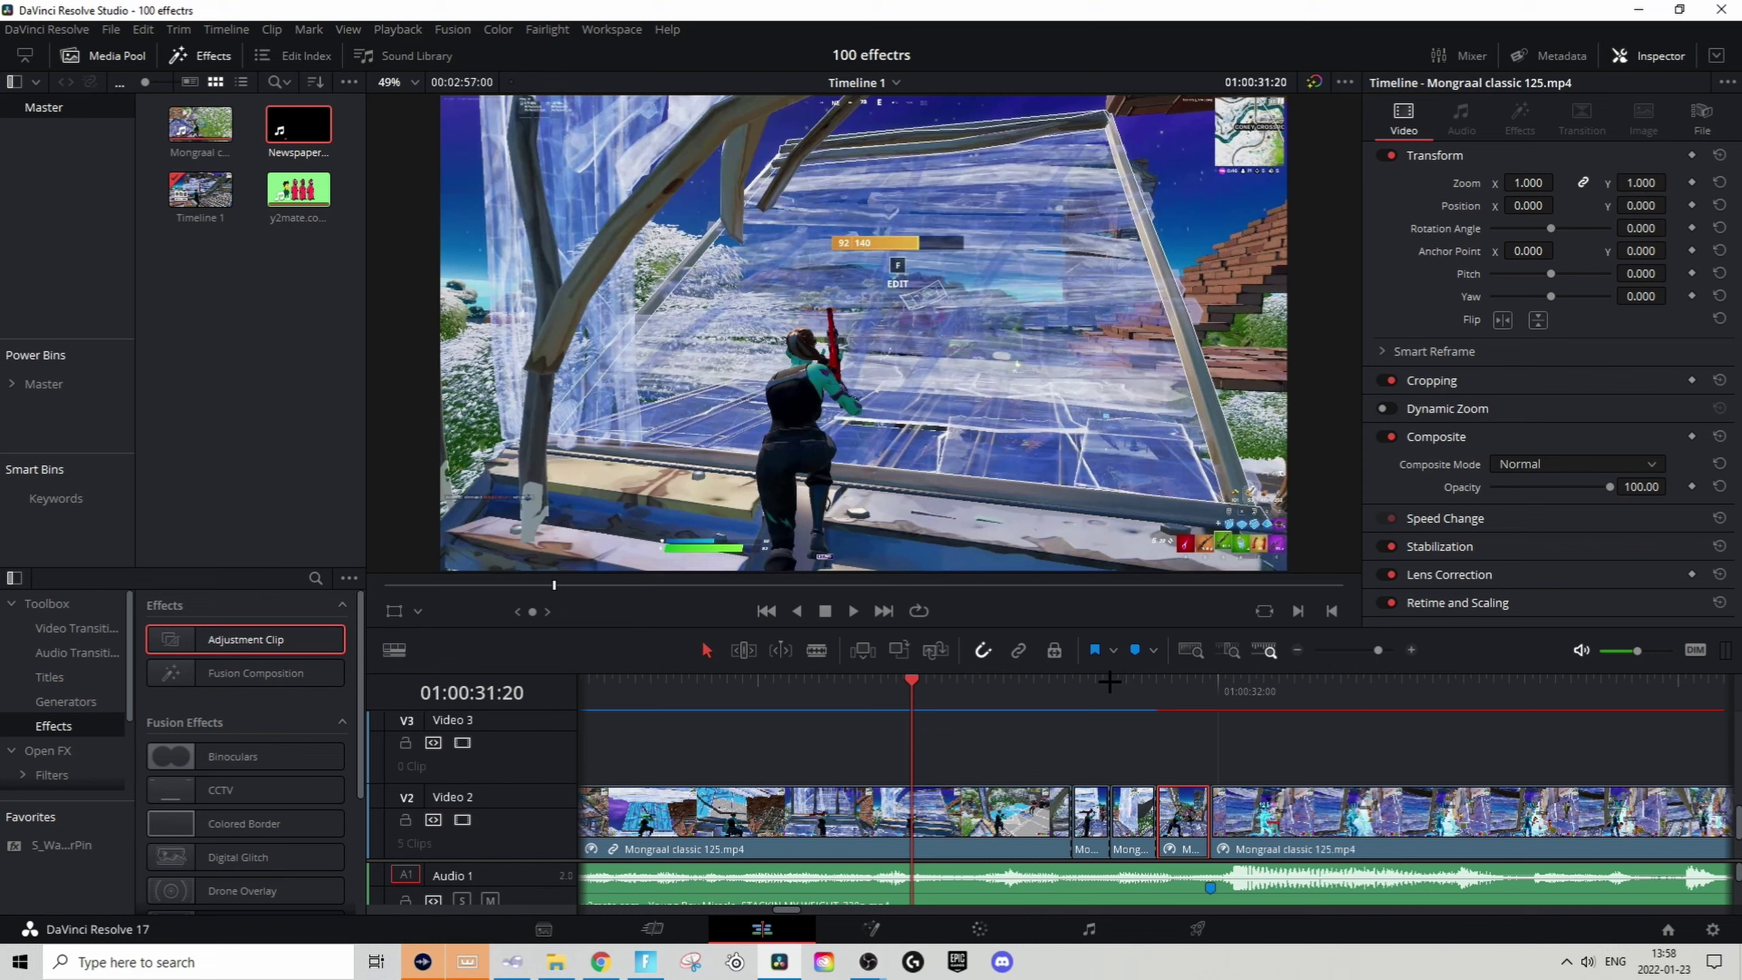
key(space)
key(space)
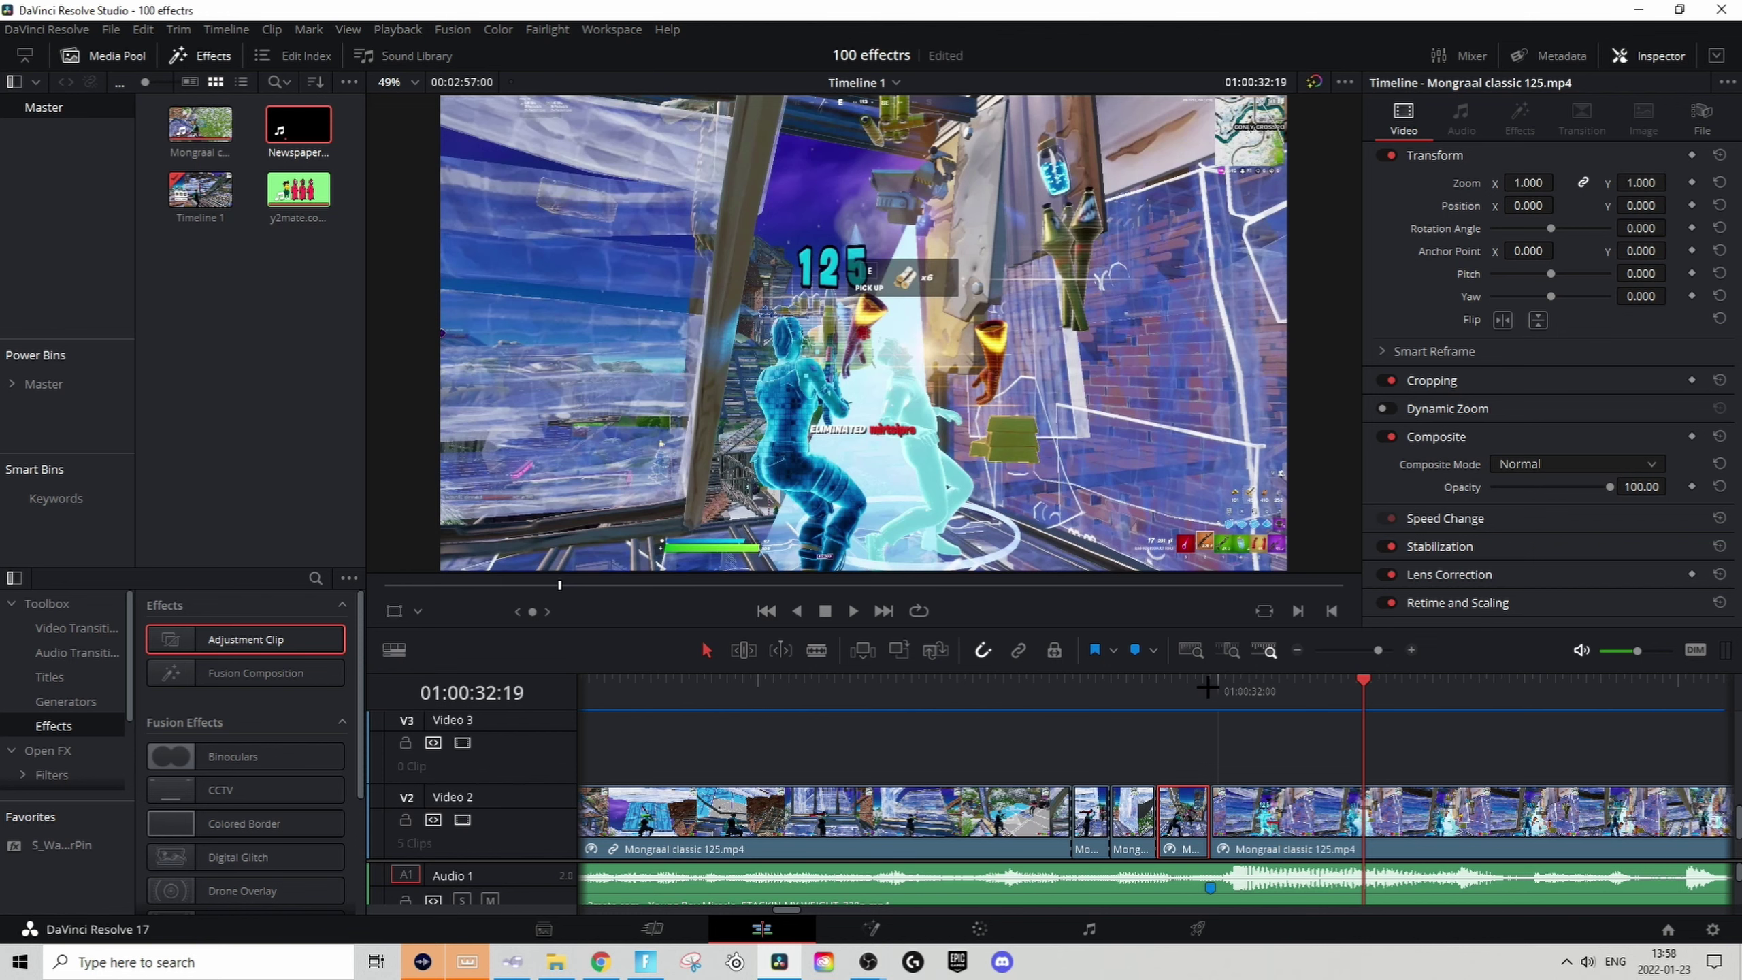
drag(1208, 687, 1078, 783)
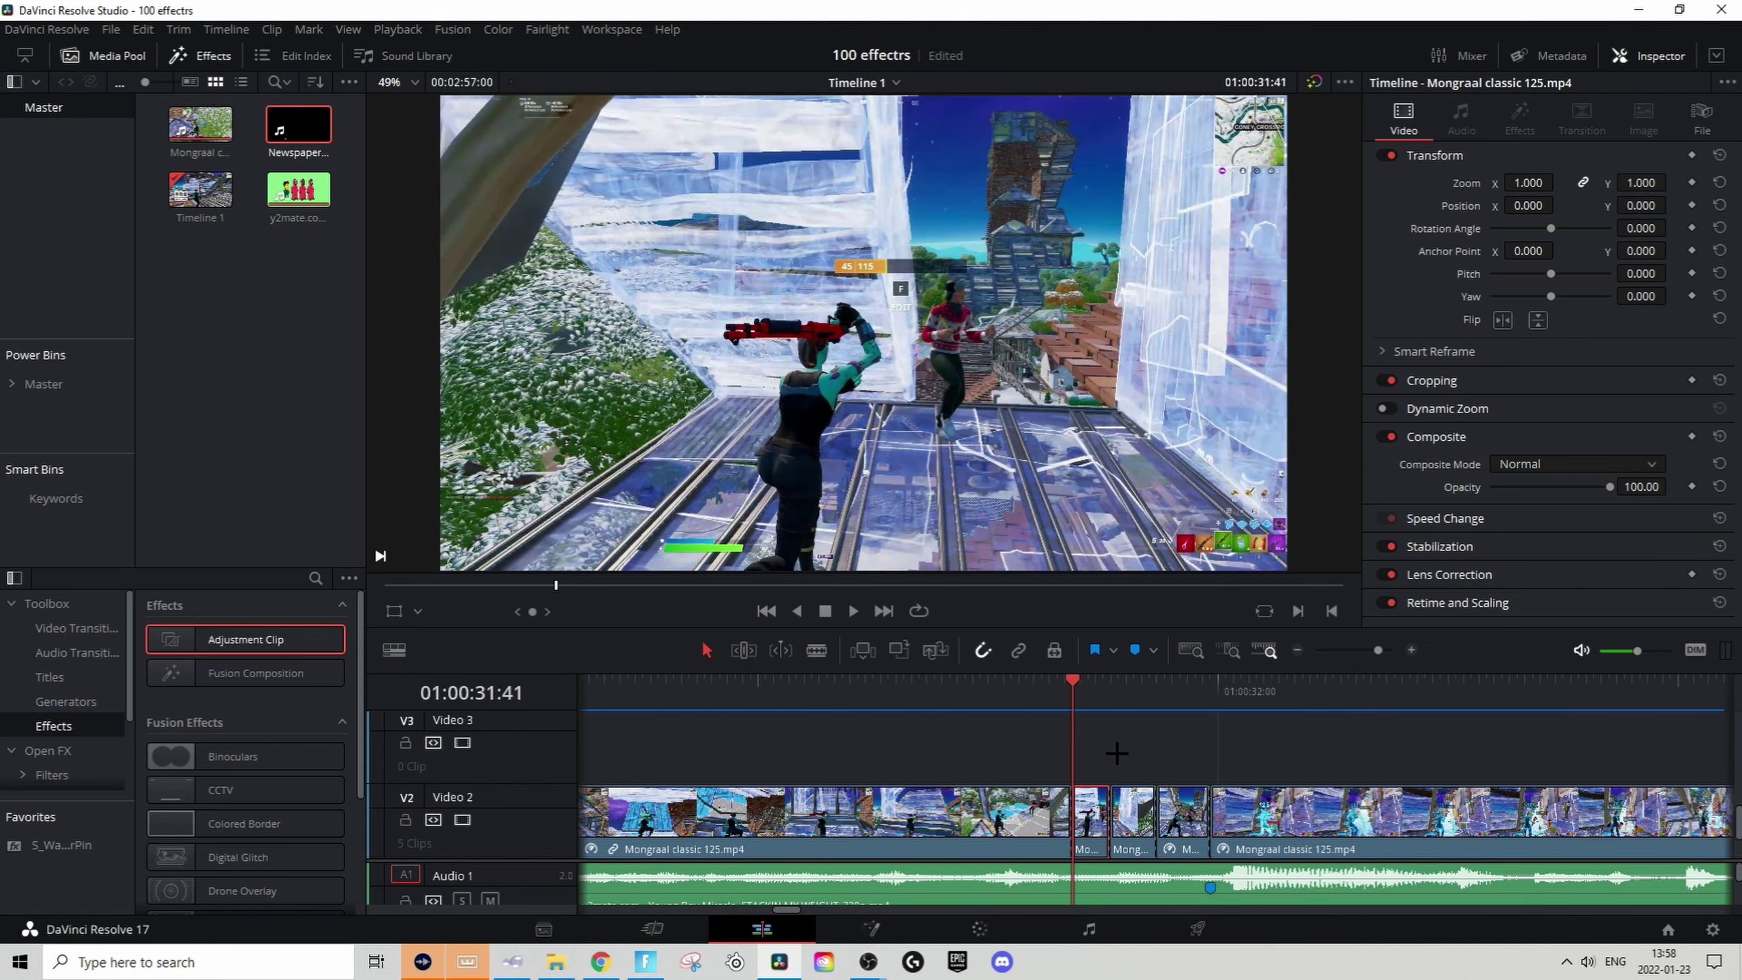
key(Right)
key(Right)
key(Right)
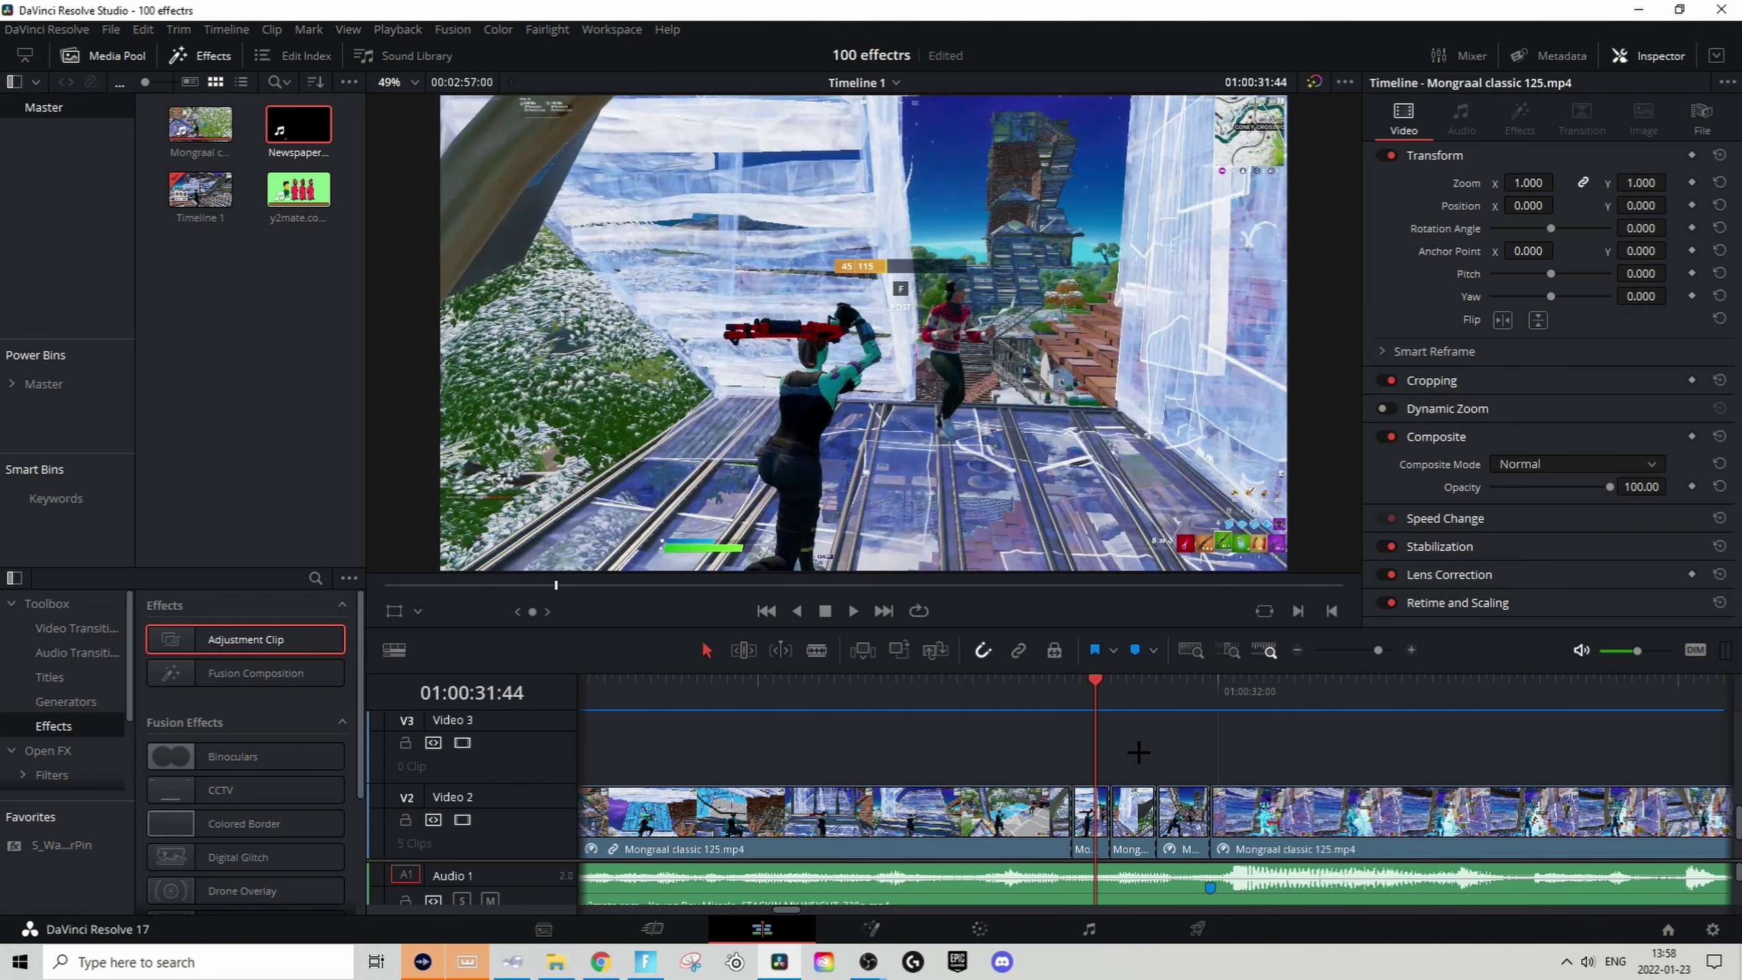
key(Left)
key(Left)
key(Left)
Step: Open the first frozen segment, at 01:00:31:41, in the Fusion page
right_click(1091, 808)
click(1134, 497)
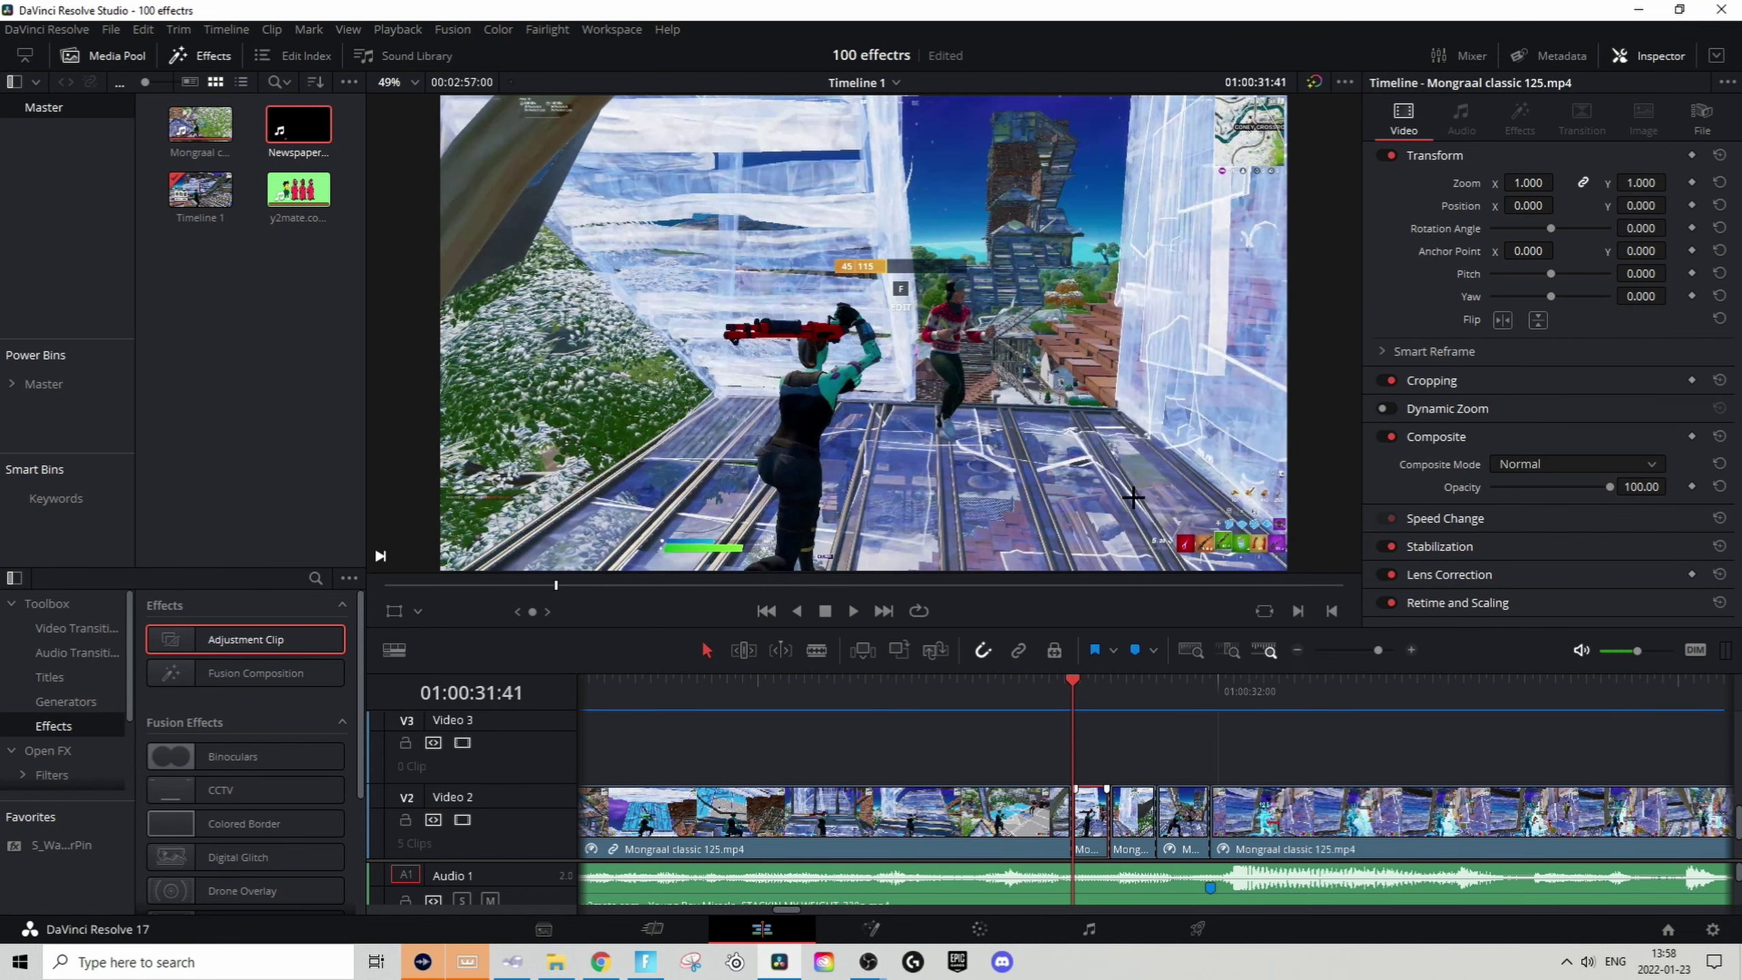
key(shift+5)
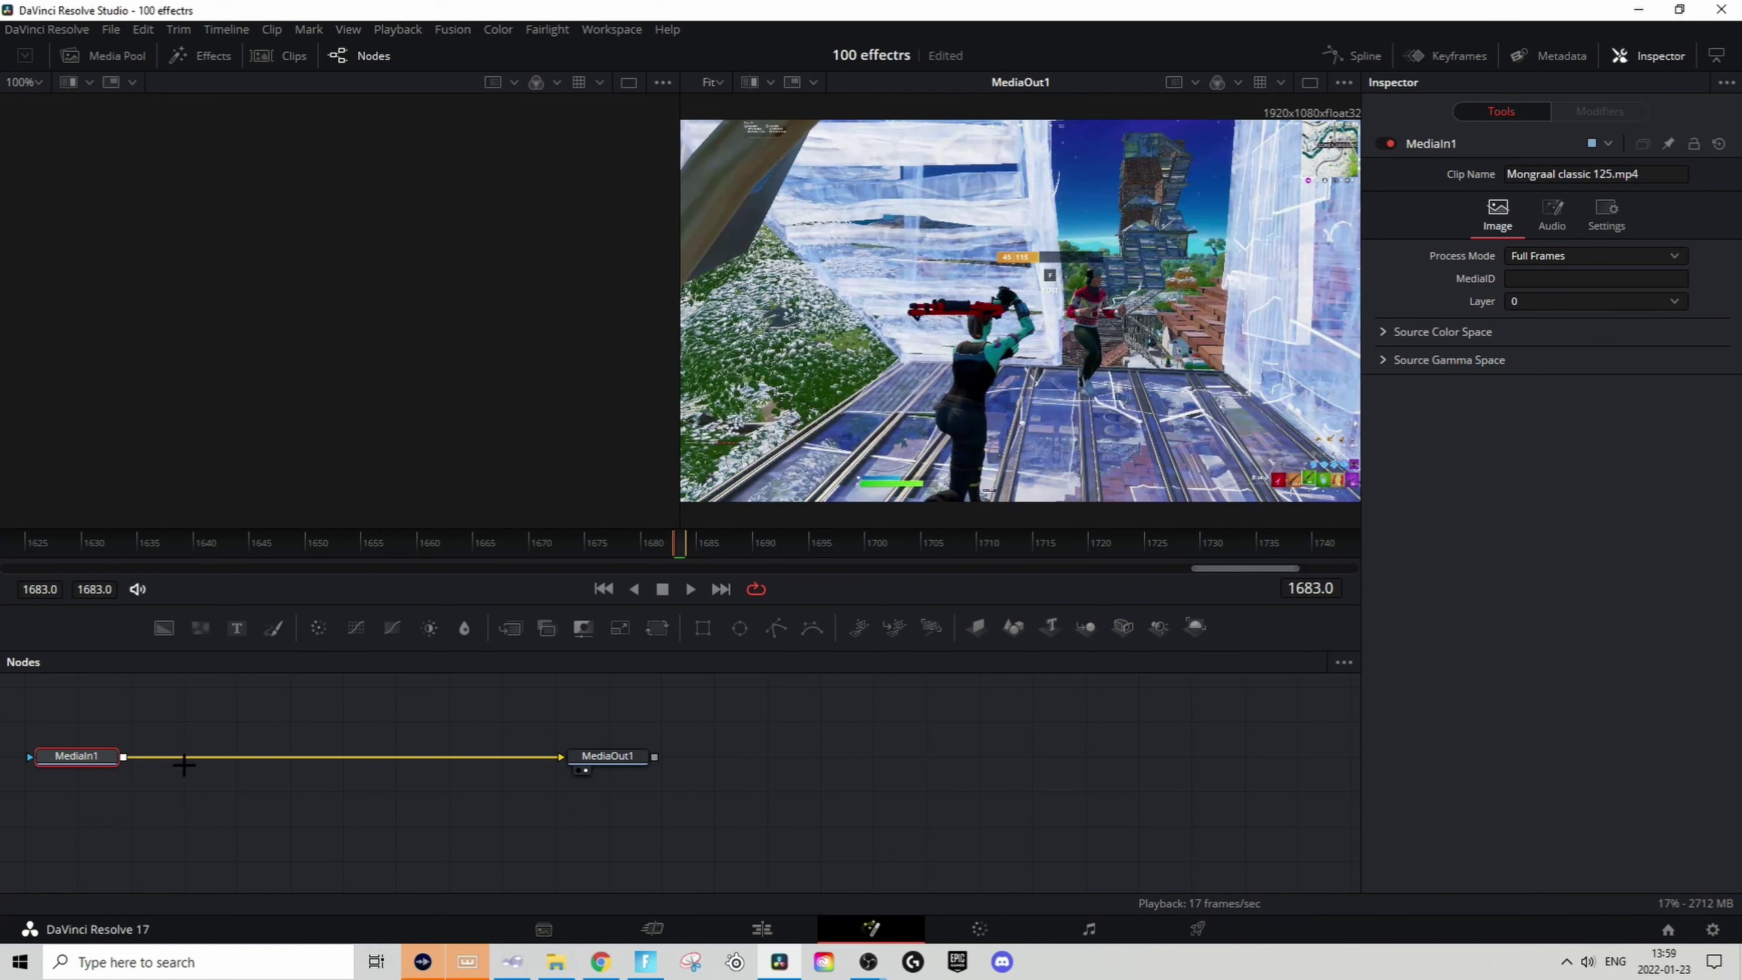
Step: Add a Paint node between MediaIn1 and MediaOut1
key(shift+space)
text(warpt)
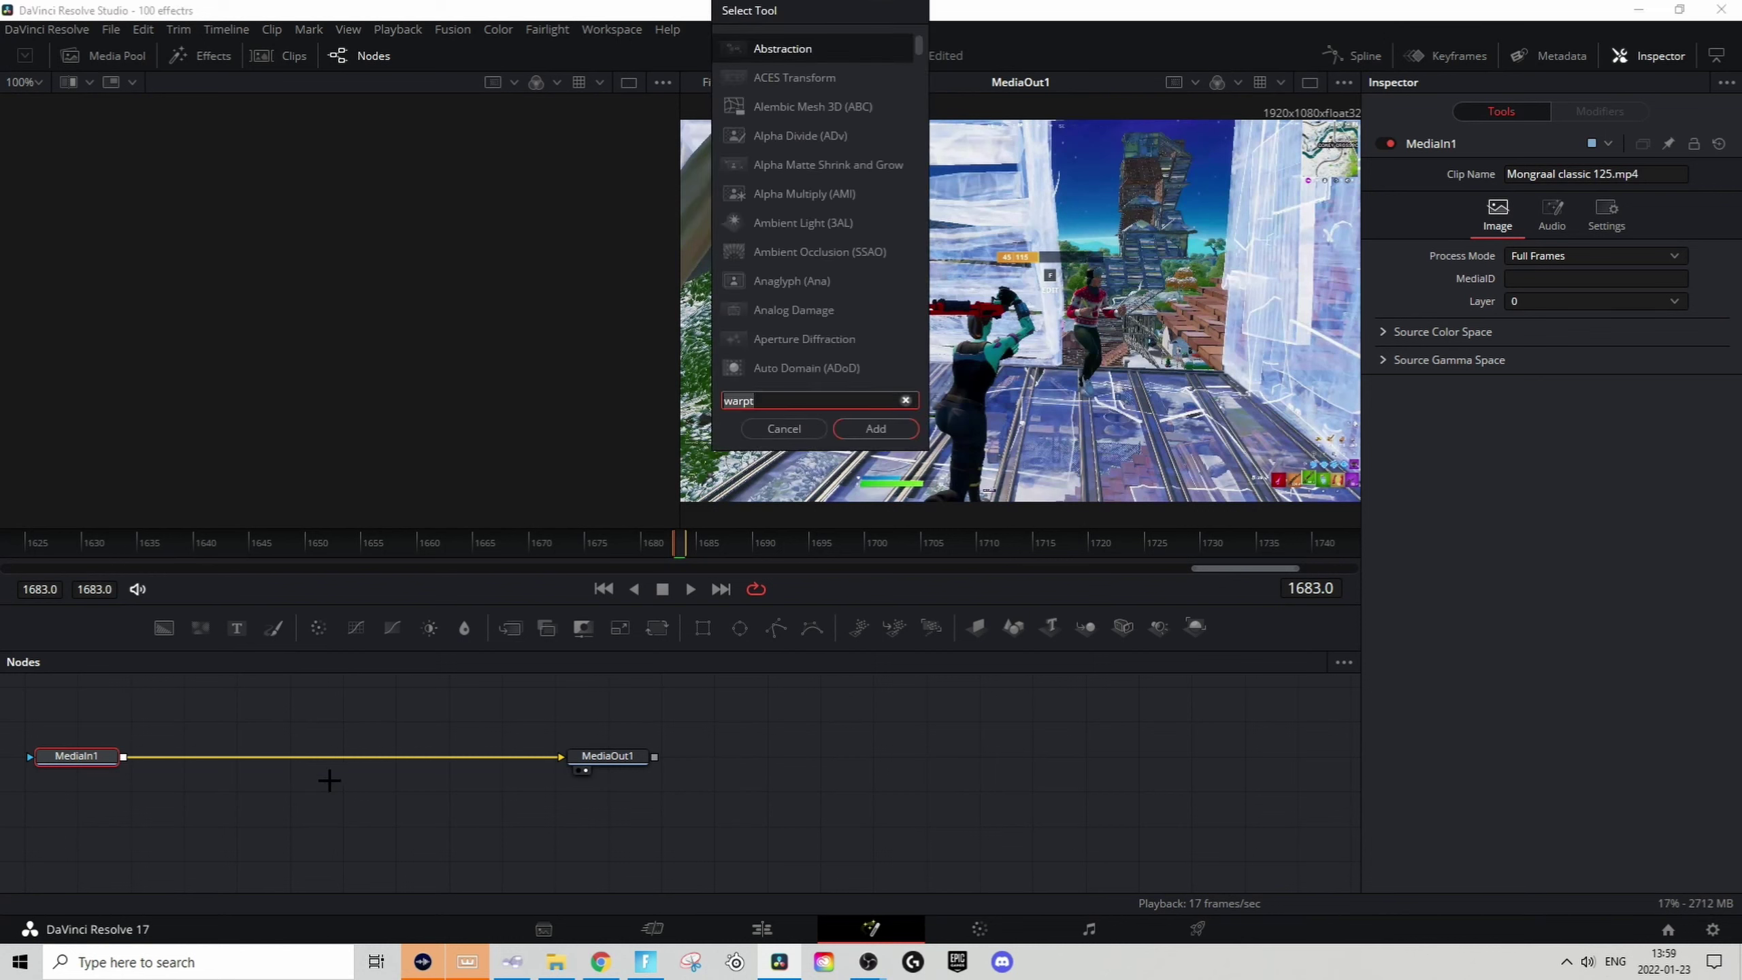
key(BackSpace)
key(BackSpace)
key(BackSpace)
key(BackSpace)
key(BackSpace)
text(paint)
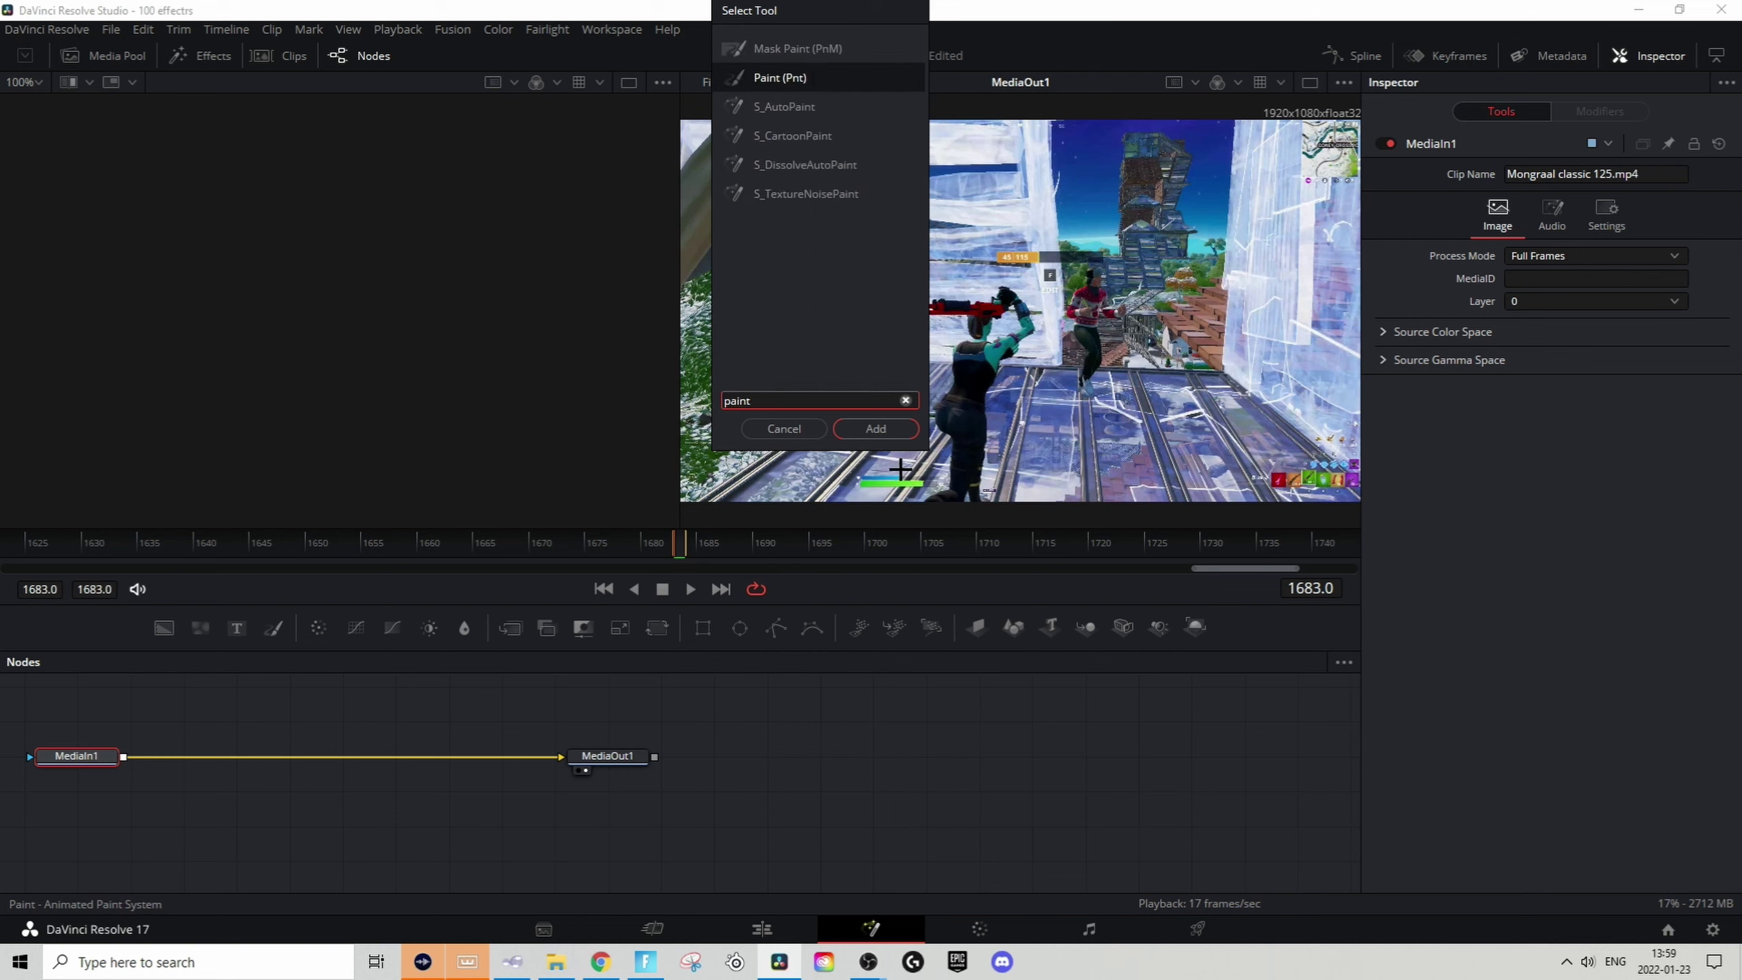
click(875, 427)
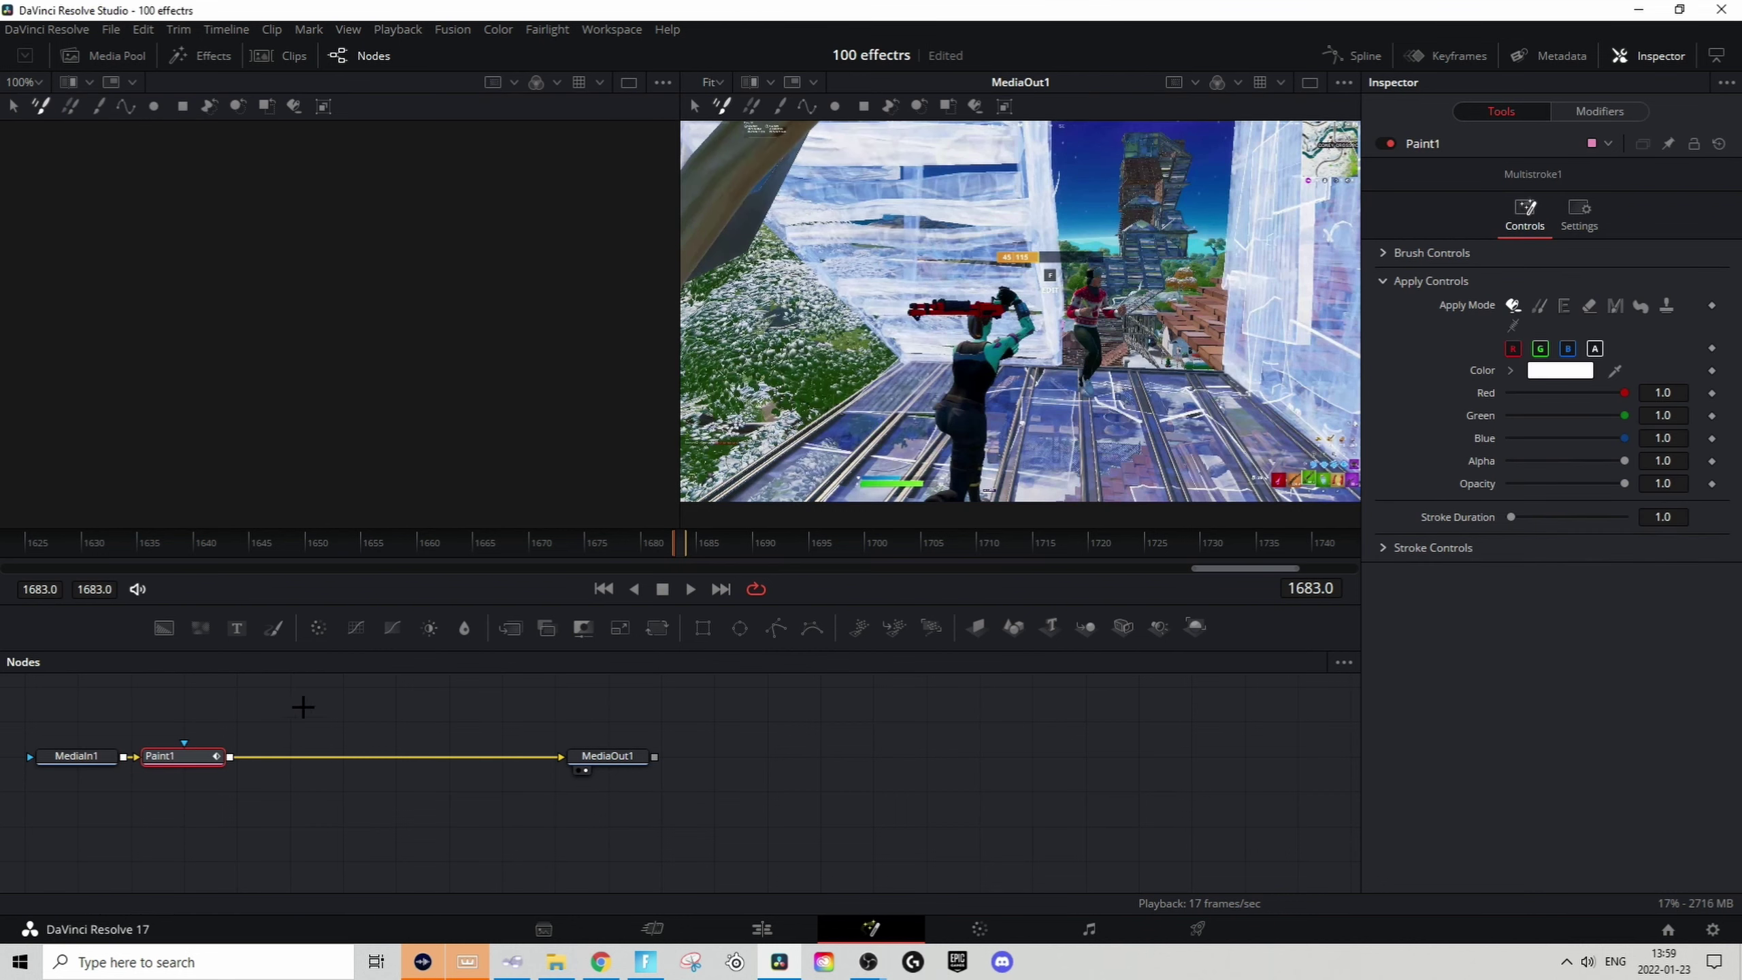
mouse_move(198, 759)
mouse_down()
mouse_move(221, 752)
mouse_move(201, 761)
mouse_up()
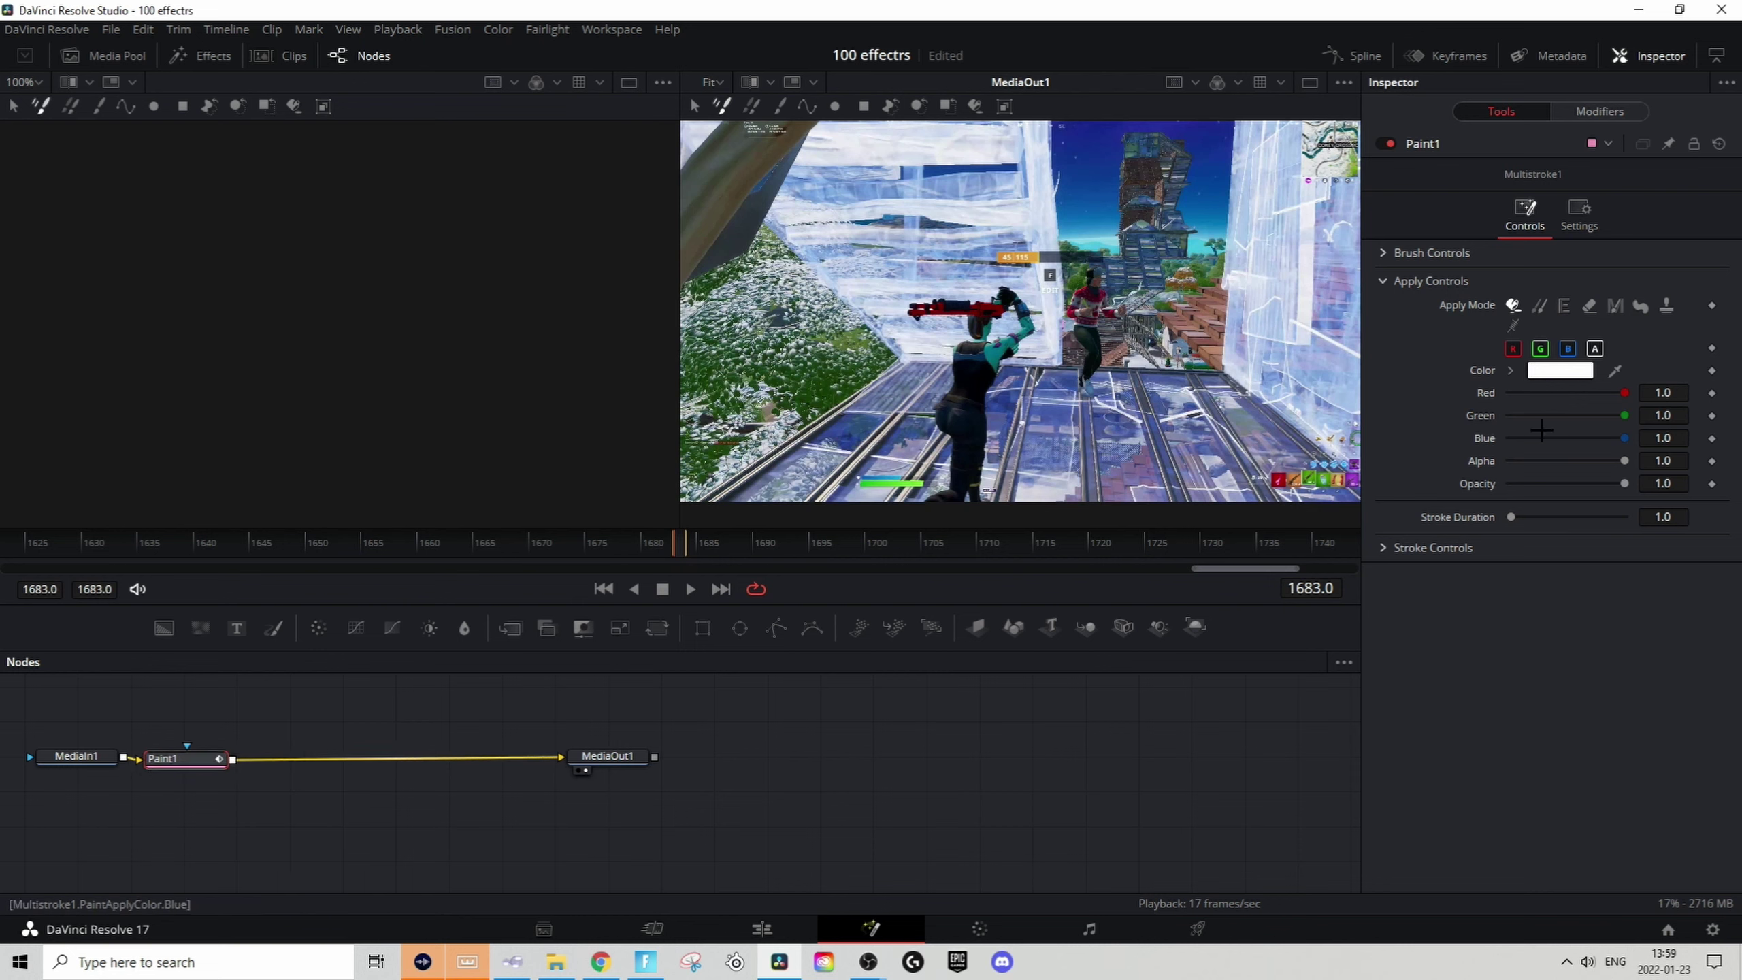
Step: Set the Paint node's brush colour to red and its brush size to 0.0063
click(1560, 371)
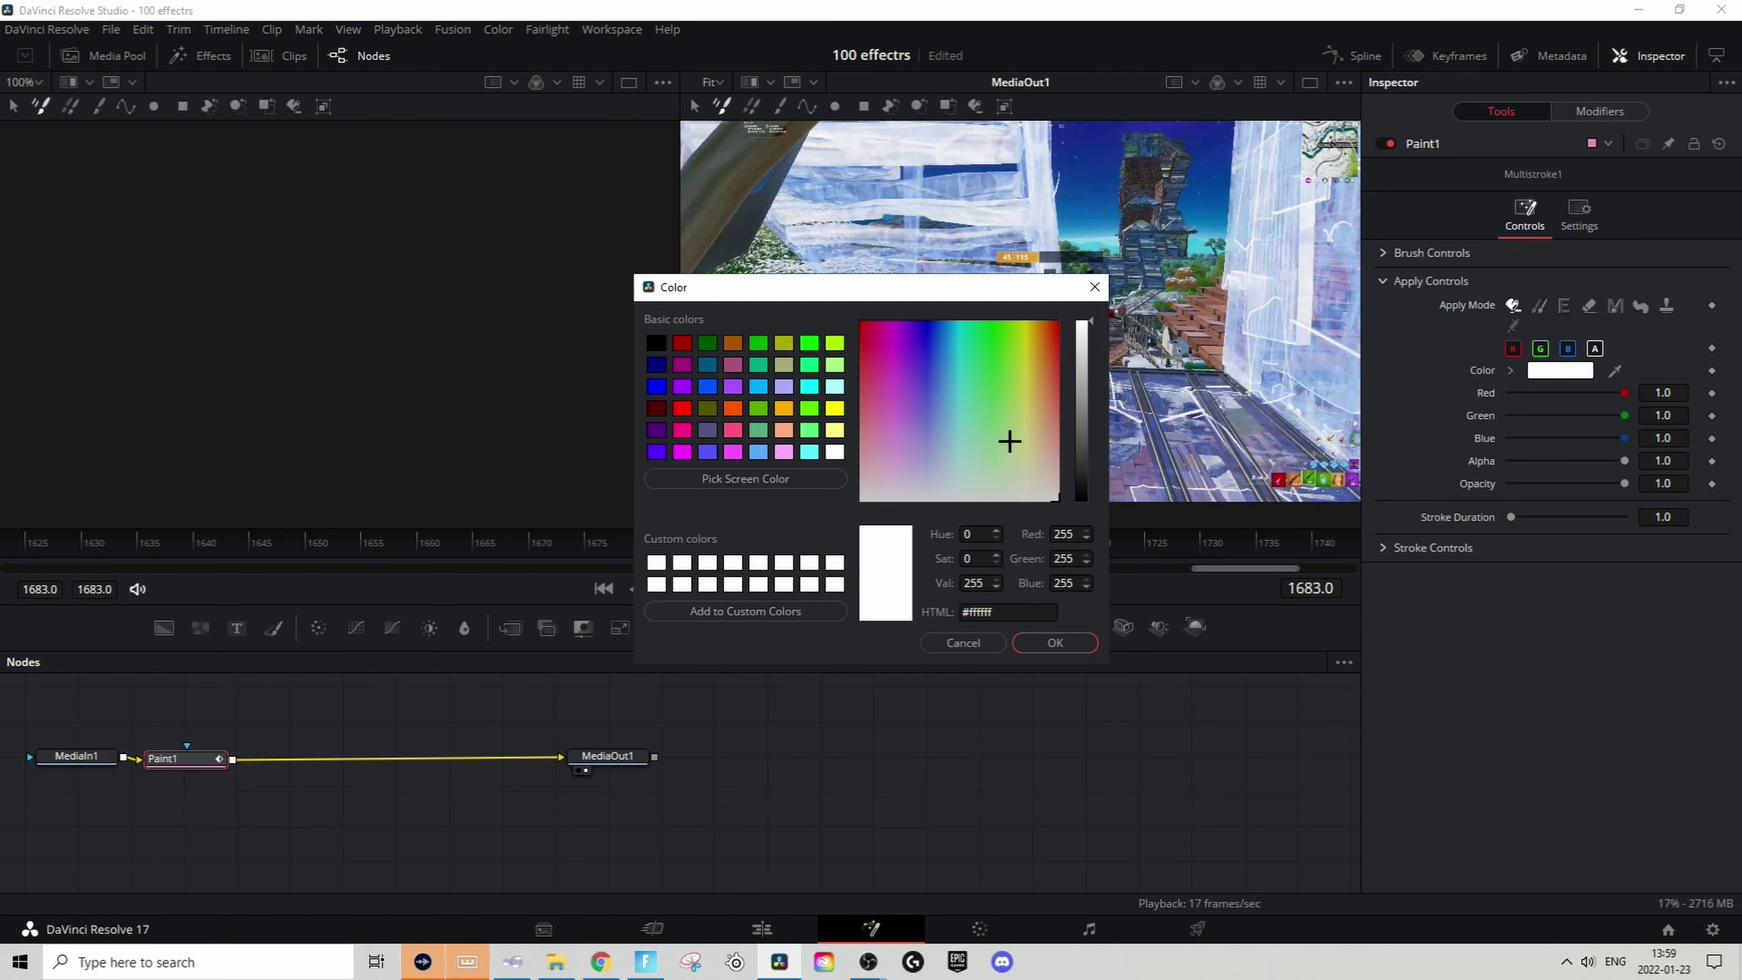
drag(1009, 441, 1175, 241)
click(1055, 642)
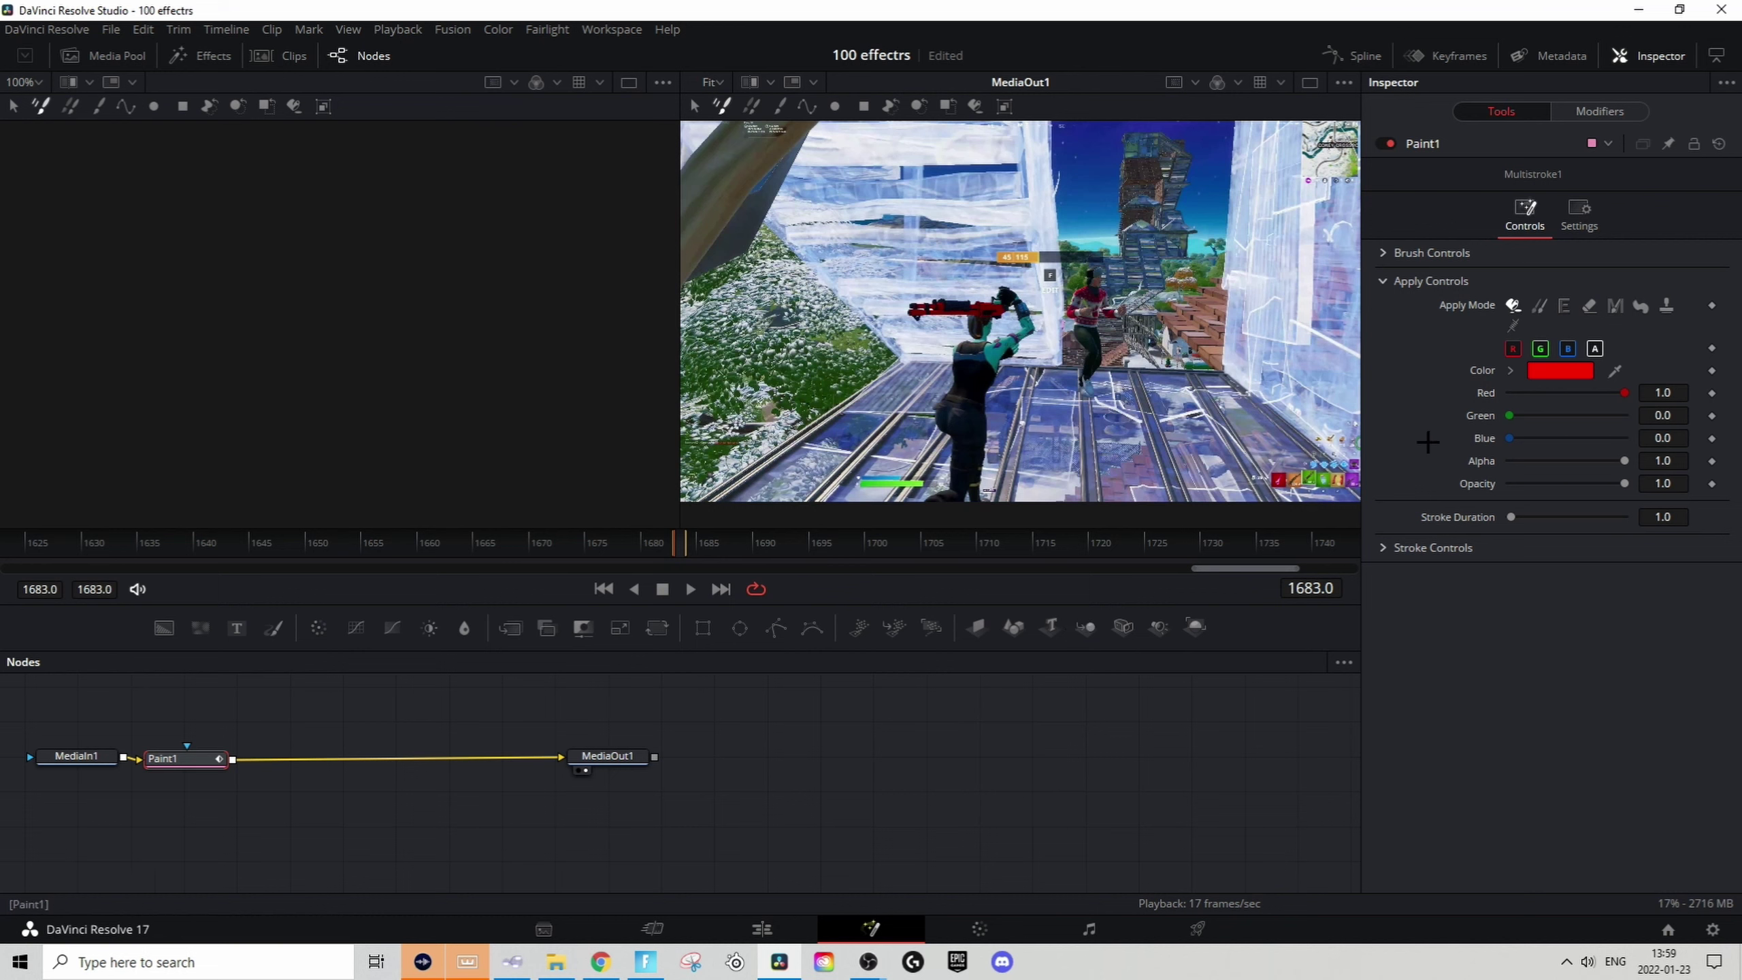
click(1381, 254)
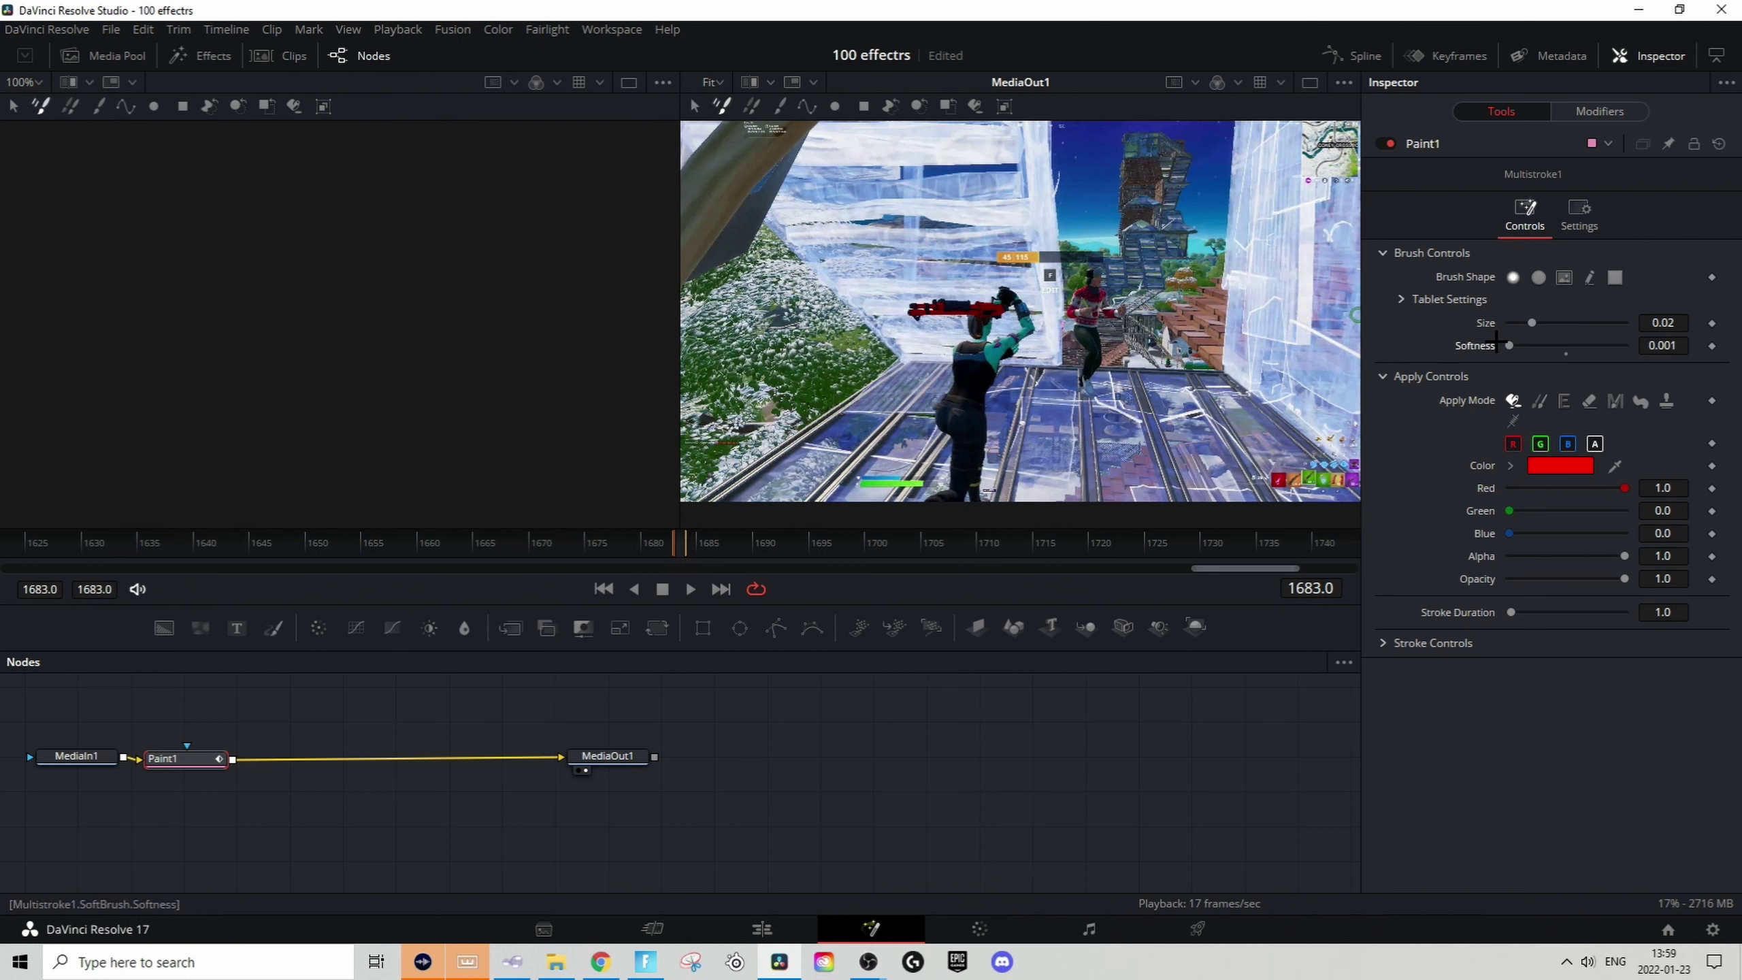
drag(1532, 322, 1523, 322)
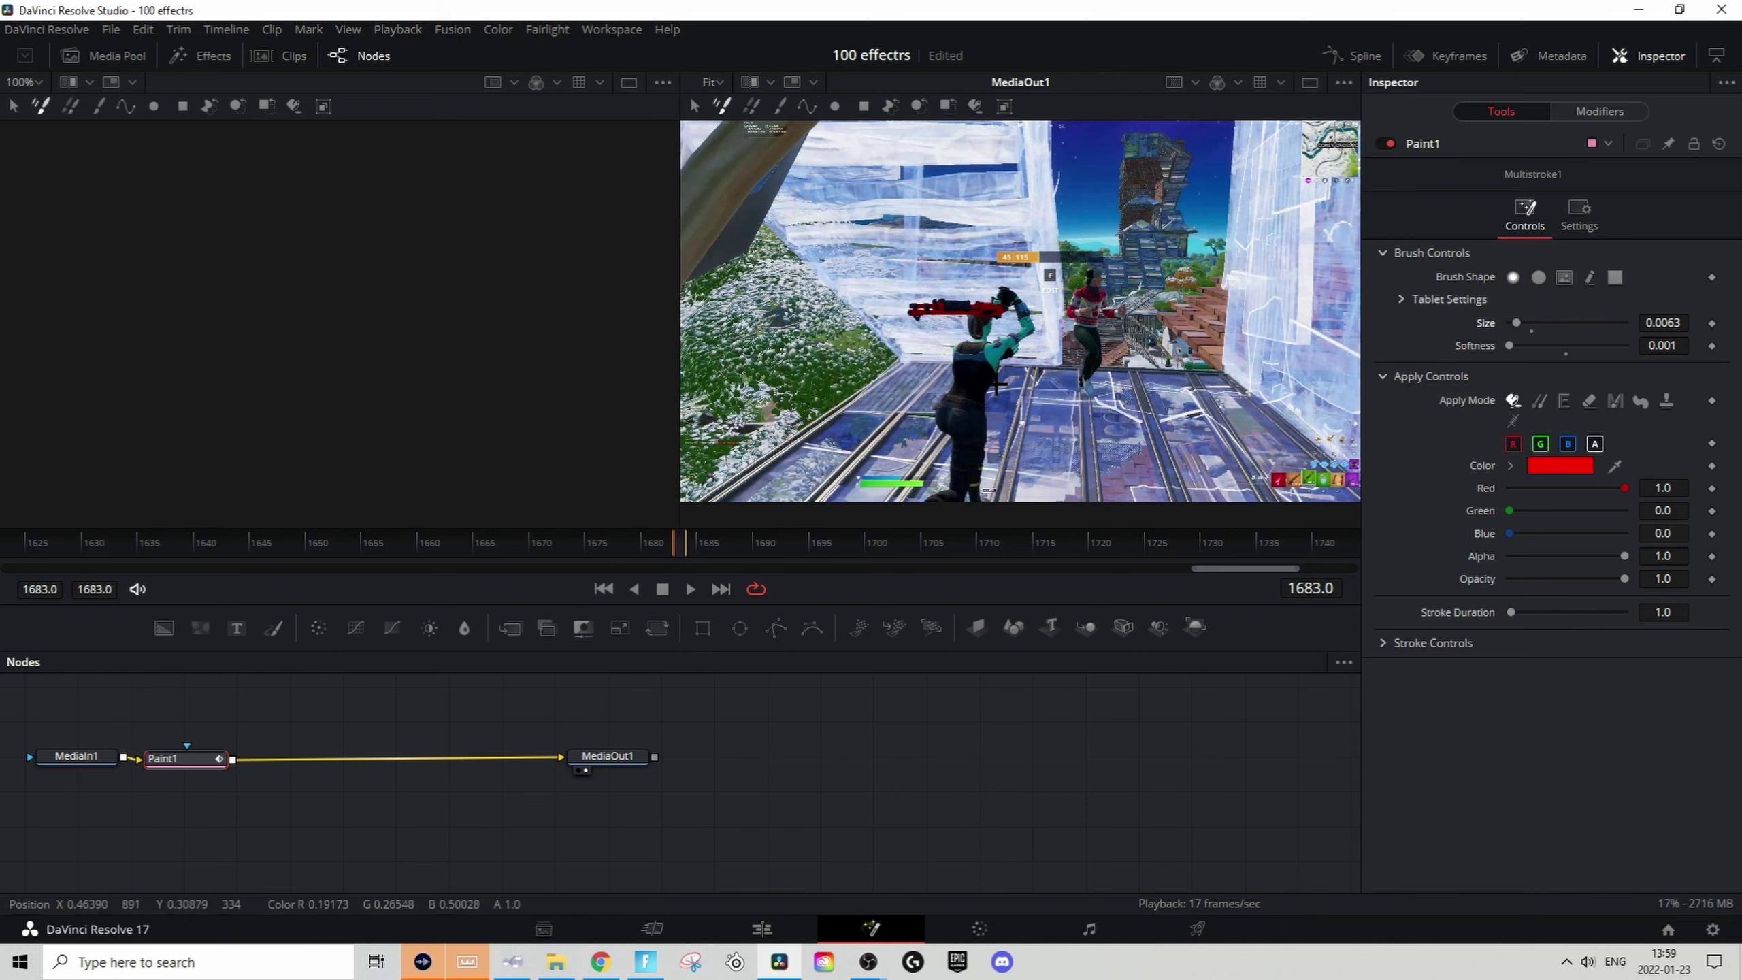
Step: Paint over the player and his weapon in the first frozen frame with the red brush
scroll(971, 345, down, 2)
scroll(971, 344, up, 2)
scroll(982, 395, up, 4)
scroll(976, 394, down, 2)
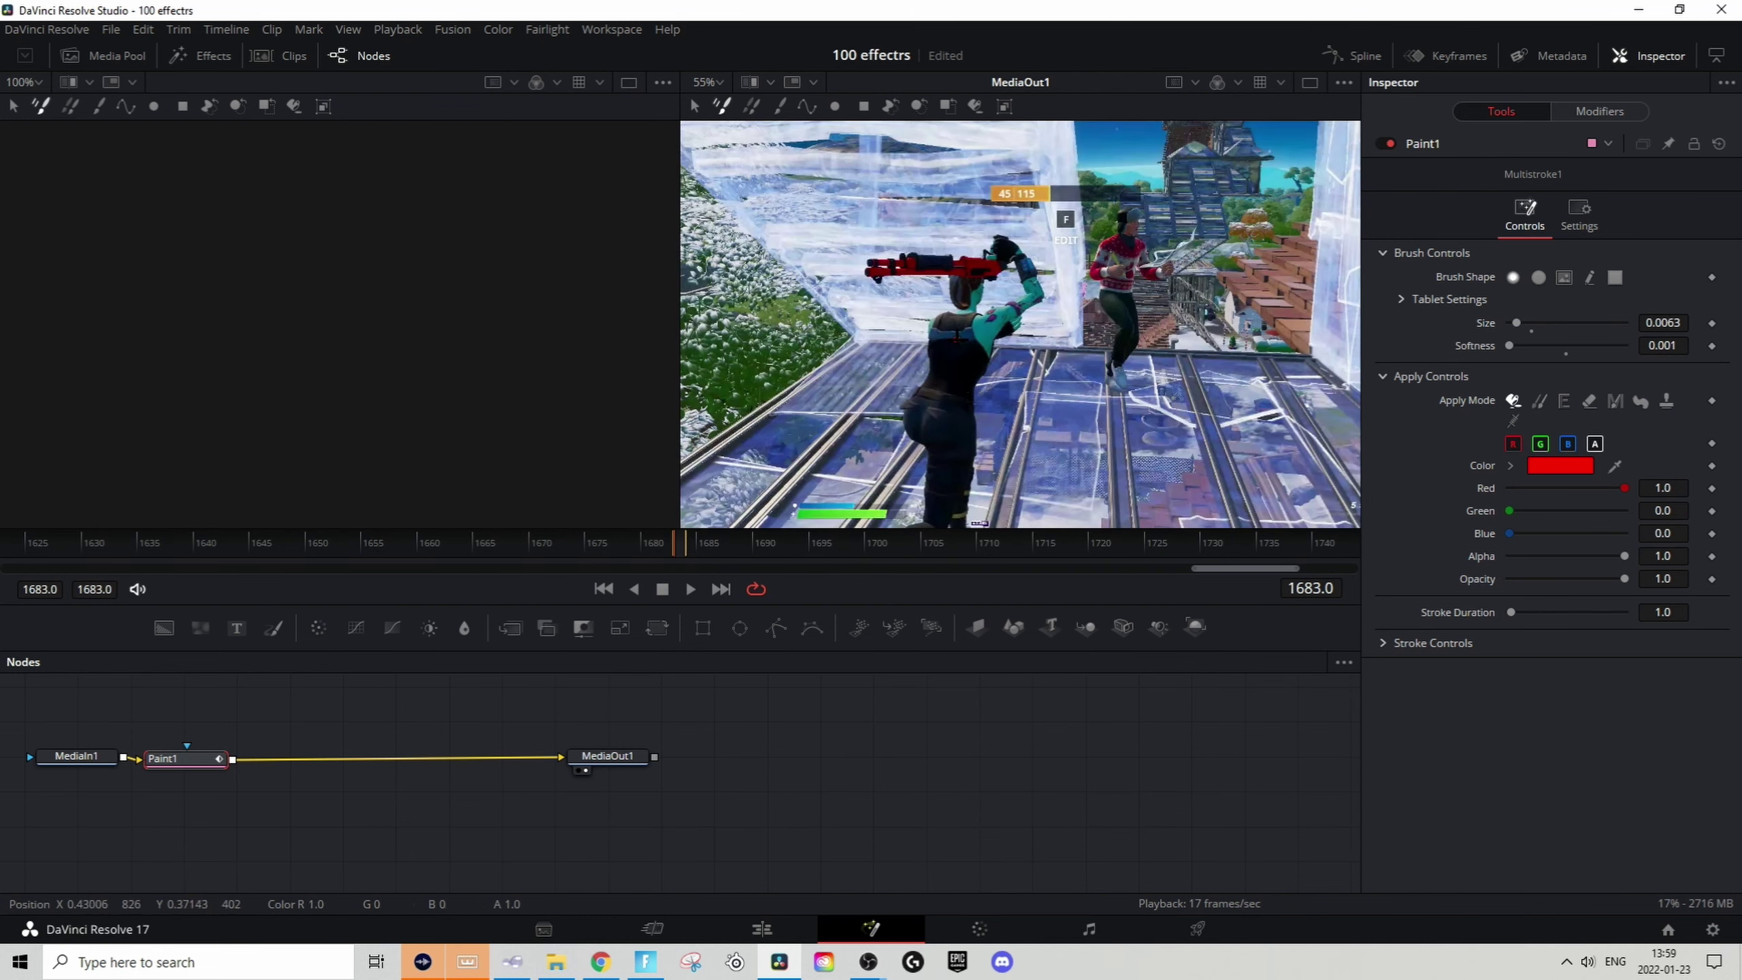
mouse_move(964, 328)
mouse_down()
mouse_move(950, 415)
mouse_move(933, 401)
mouse_move(919, 418)
mouse_move(949, 418)
mouse_move(953, 523)
mouse_move(939, 418)
mouse_move(965, 304)
mouse_move(951, 265)
mouse_move(873, 266)
mouse_move(1021, 258)
mouse_move(991, 252)
mouse_move(976, 271)
mouse_move(1008, 312)
mouse_move(984, 316)
mouse_move(1014, 314)
mouse_move(952, 390)
mouse_move(980, 396)
mouse_move(946, 401)
mouse_move(917, 448)
mouse_move(950, 526)
mouse_up()
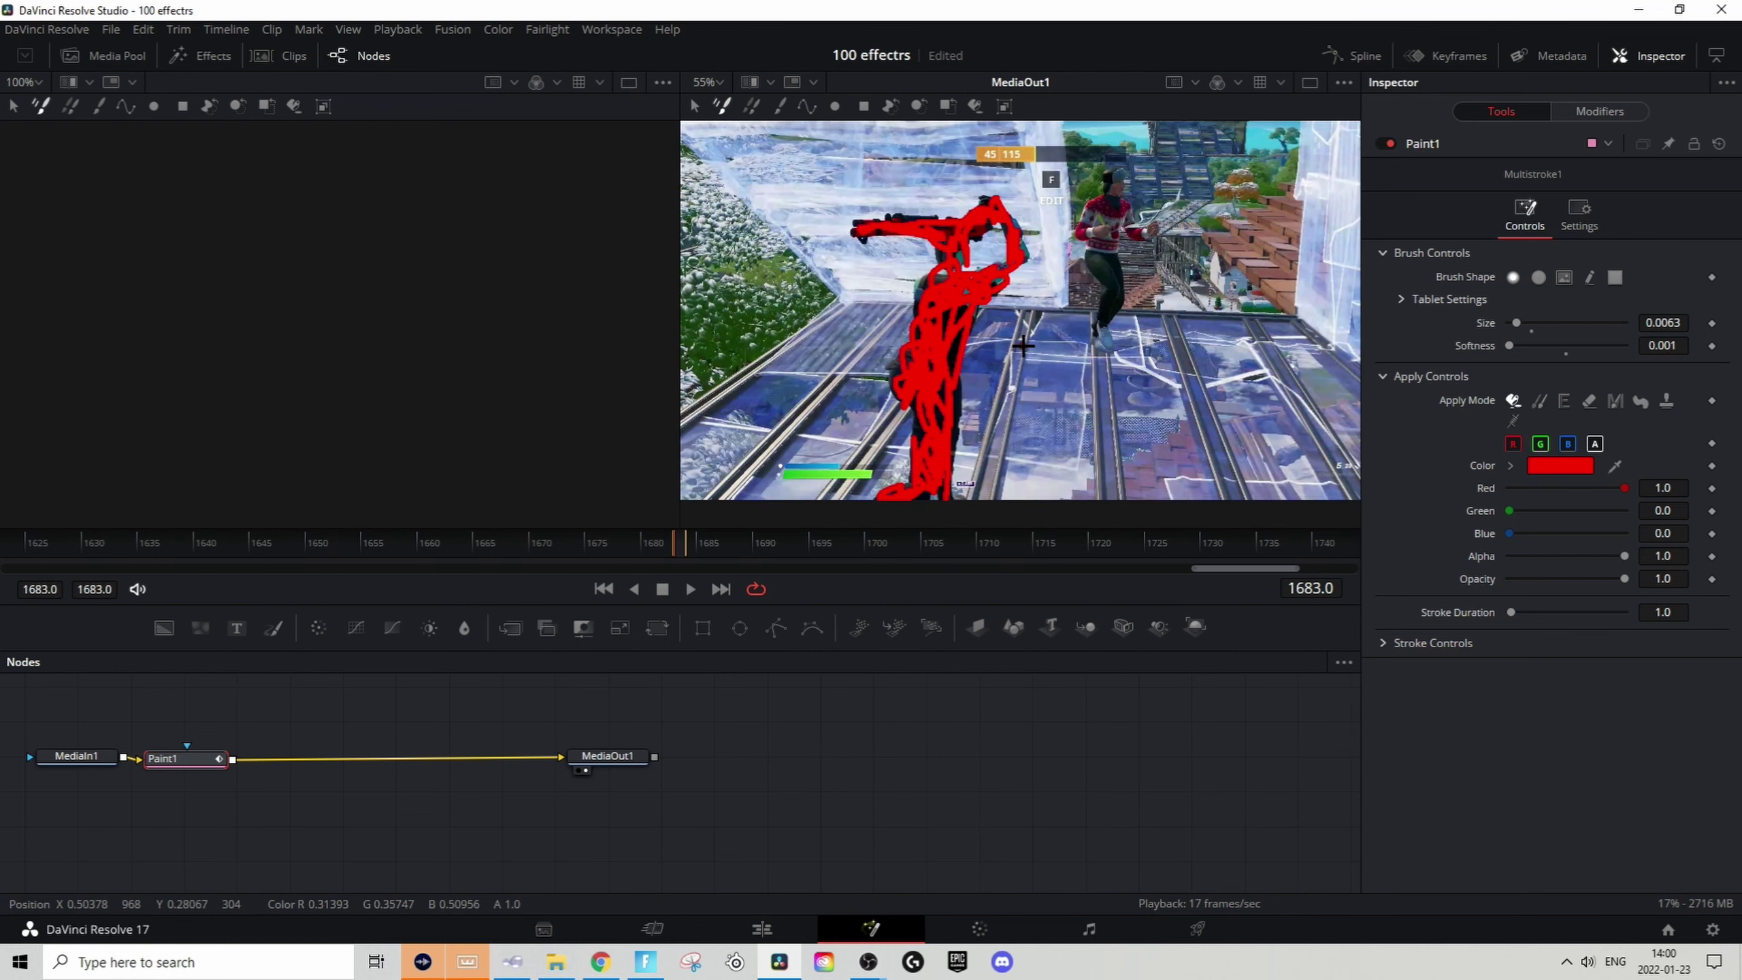
drag(1024, 346, 1016, 383)
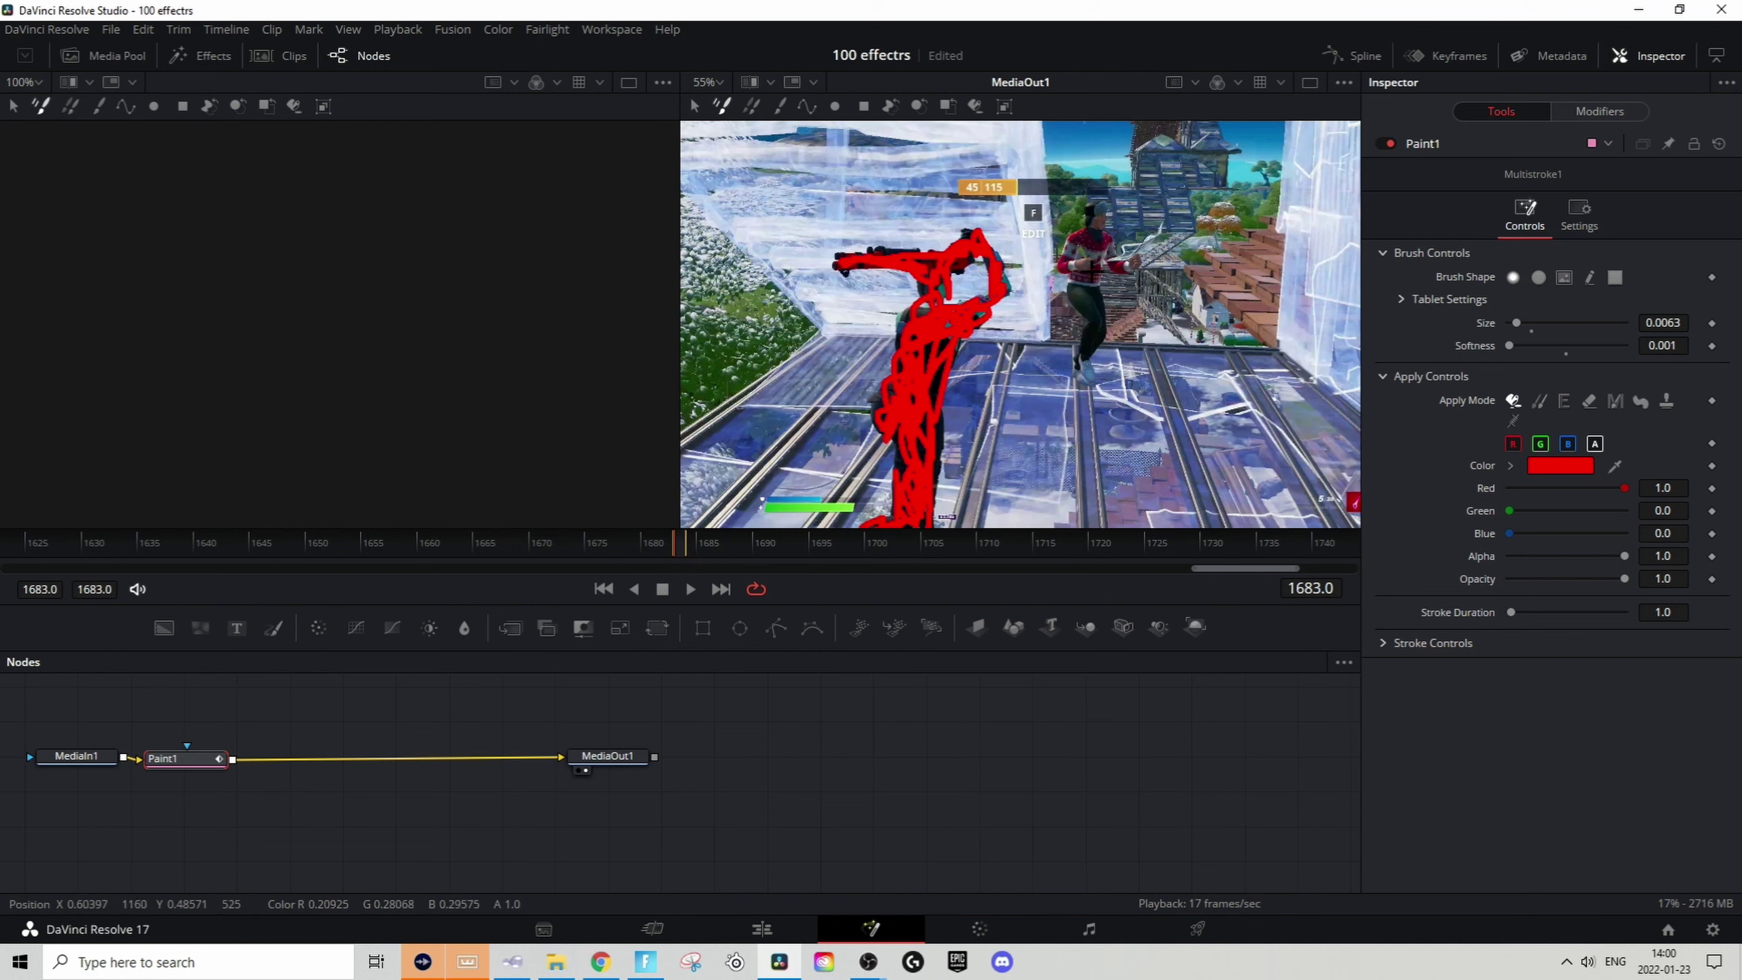
Step: Set the brush colour to black (#000000) and paint over the opponent in the first frozen frame
click(1559, 466)
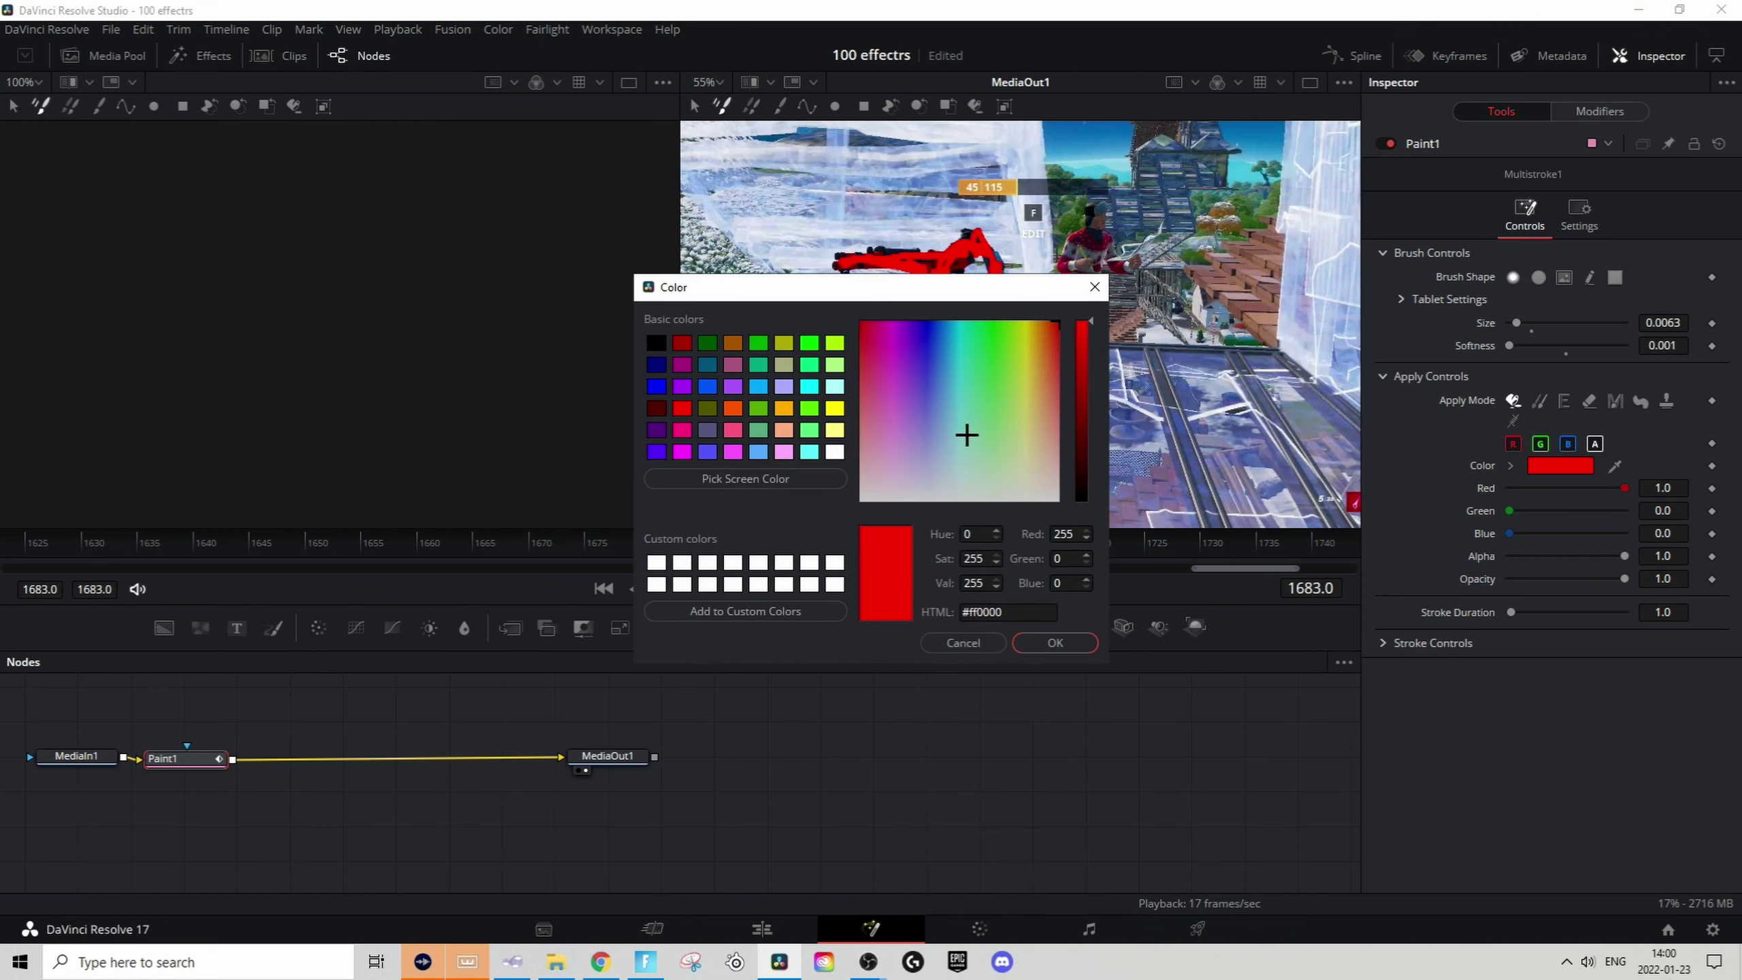
drag(1081, 481, 1105, 577)
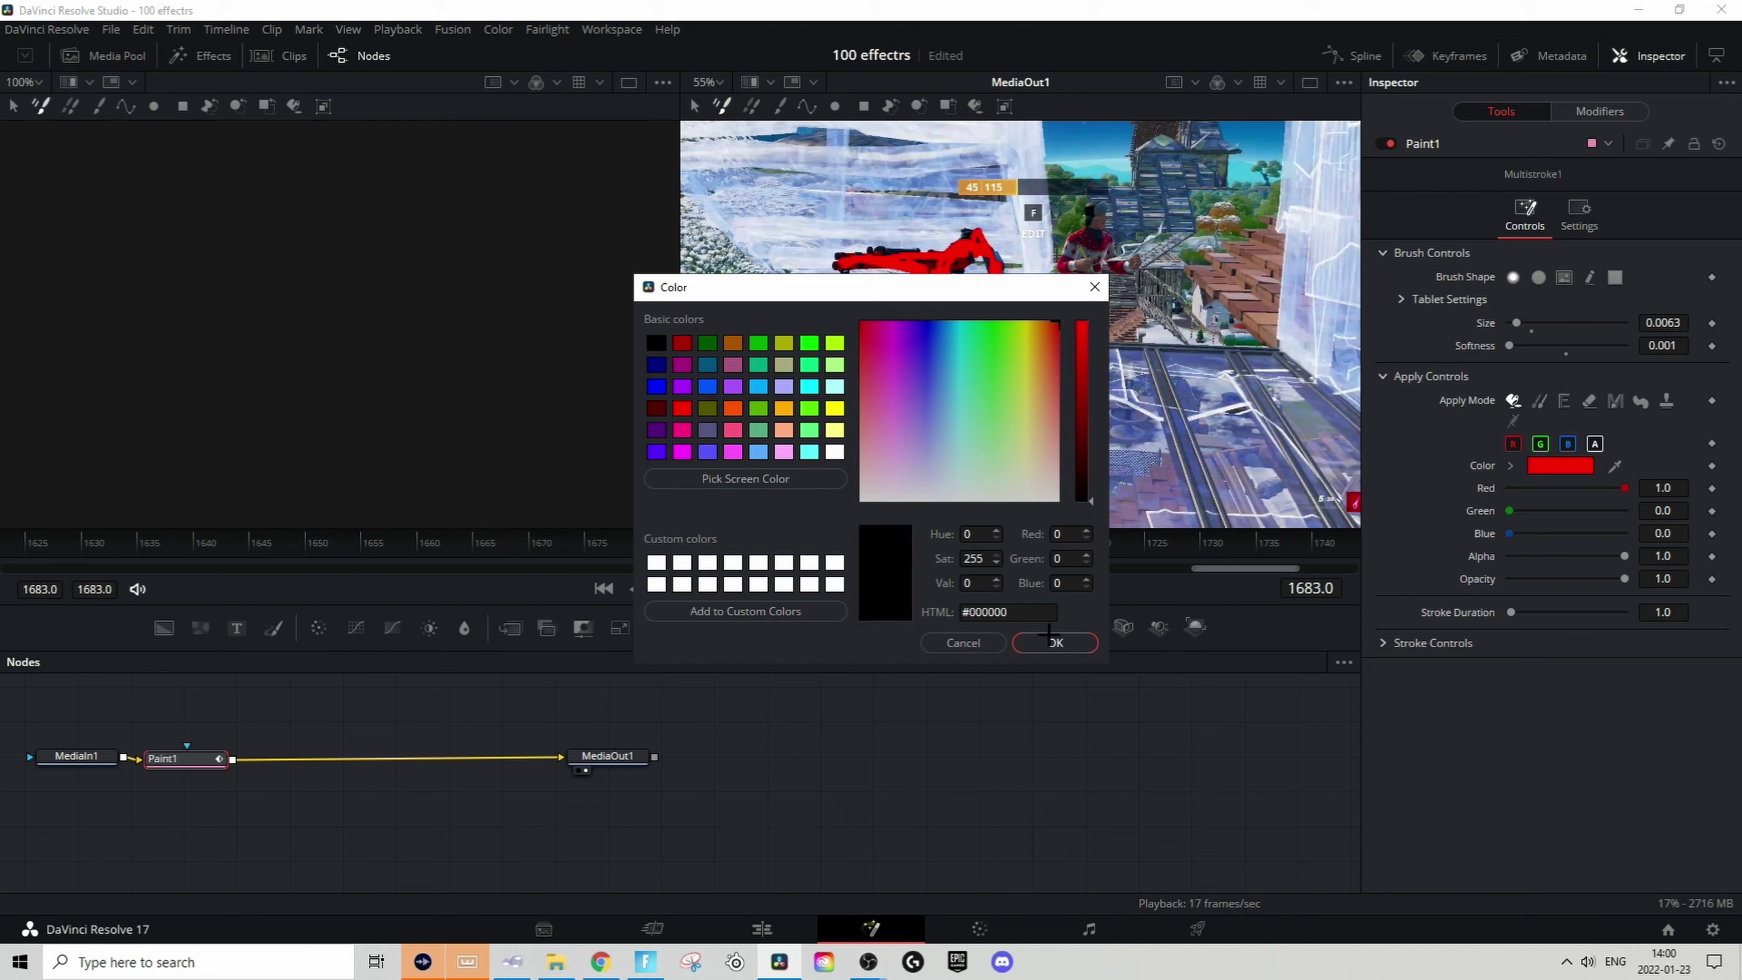
click(1049, 641)
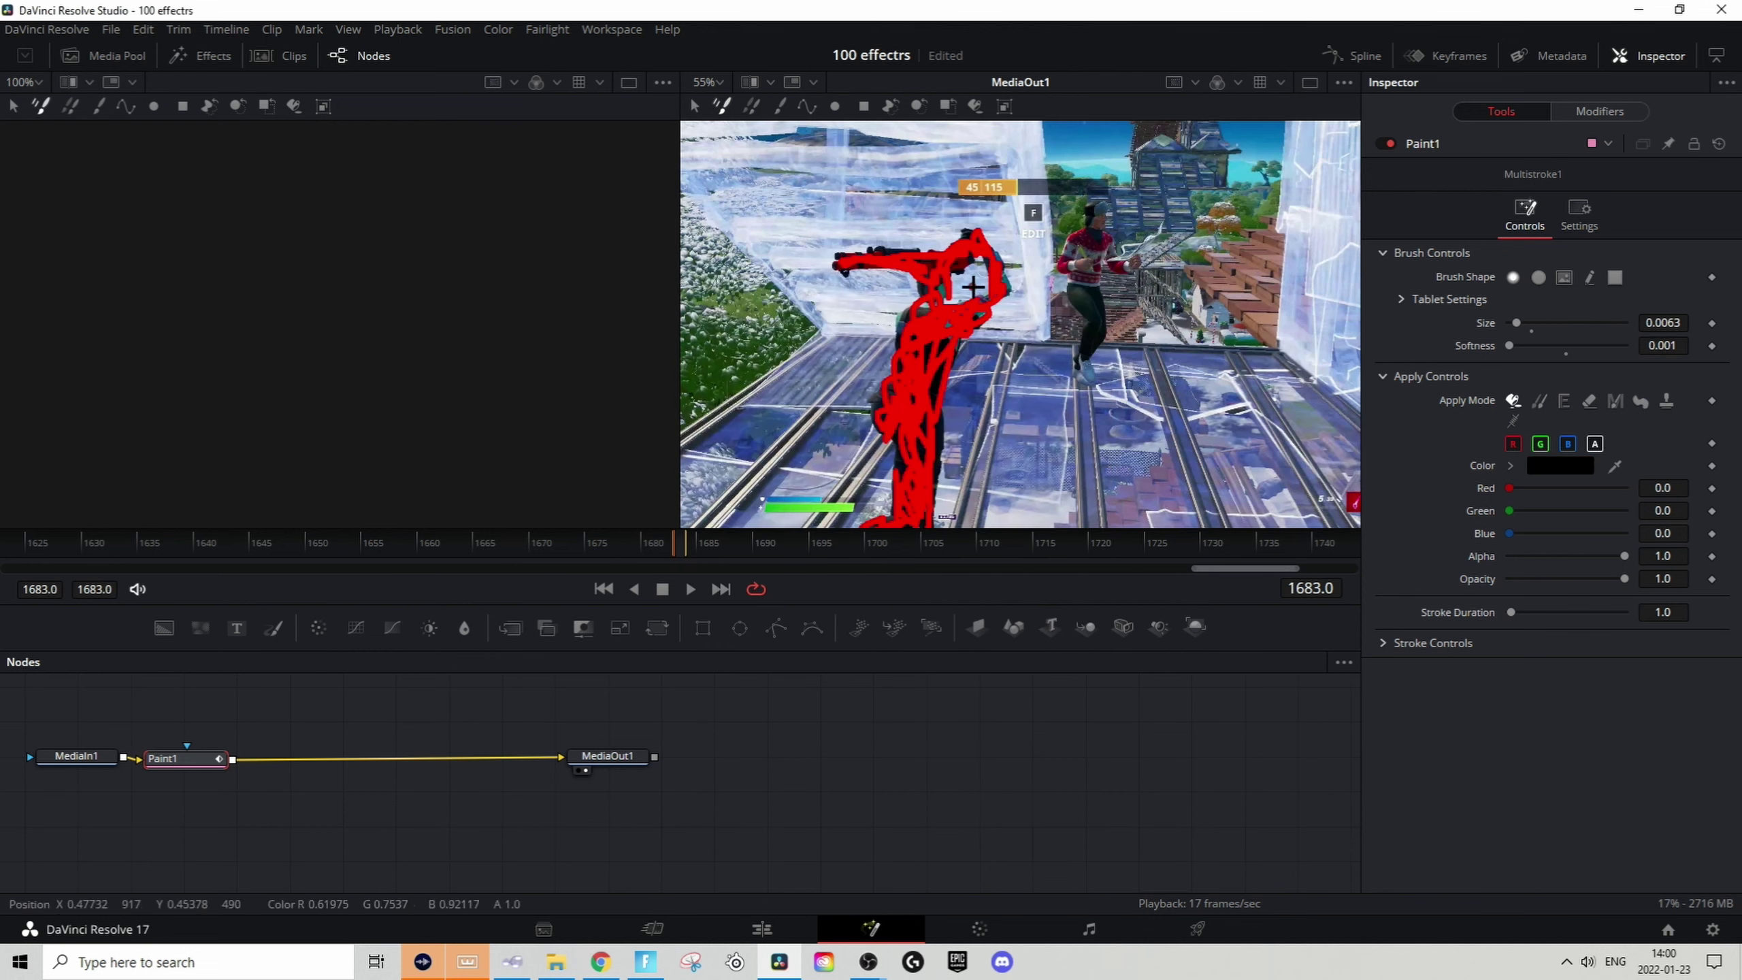
mouse_move(1083, 264)
mouse_down()
mouse_move(1093, 206)
mouse_move(1114, 237)
mouse_move(1083, 271)
mouse_move(1080, 372)
mouse_move(1066, 247)
mouse_move(1133, 260)
mouse_up()
mouse_move(1122, 378)
mouse_down()
mouse_move(1113, 327)
mouse_move(1103, 395)
mouse_up()
scroll(967, 391, down, 2)
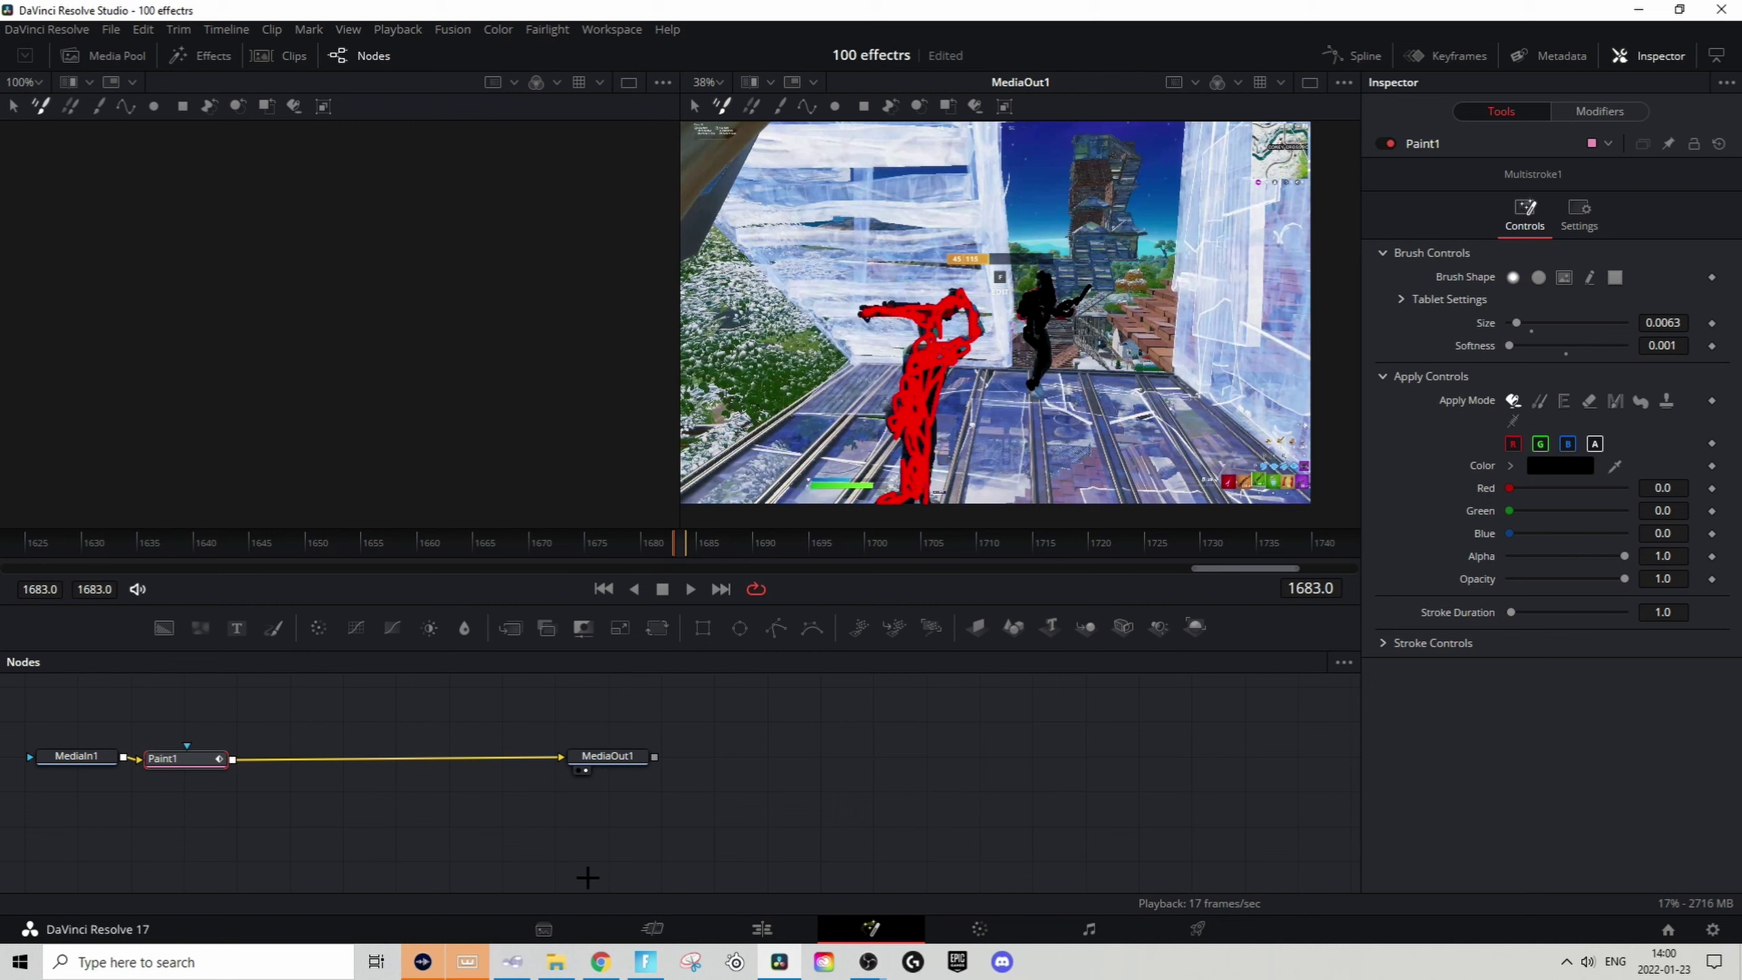
Step: Insert the S_HueSatBright node with saturation 0.123 and offset darks -0.62 between MediaIn1 and Paint1, with Paint1 feeding MediaOut1
click(1001, 783)
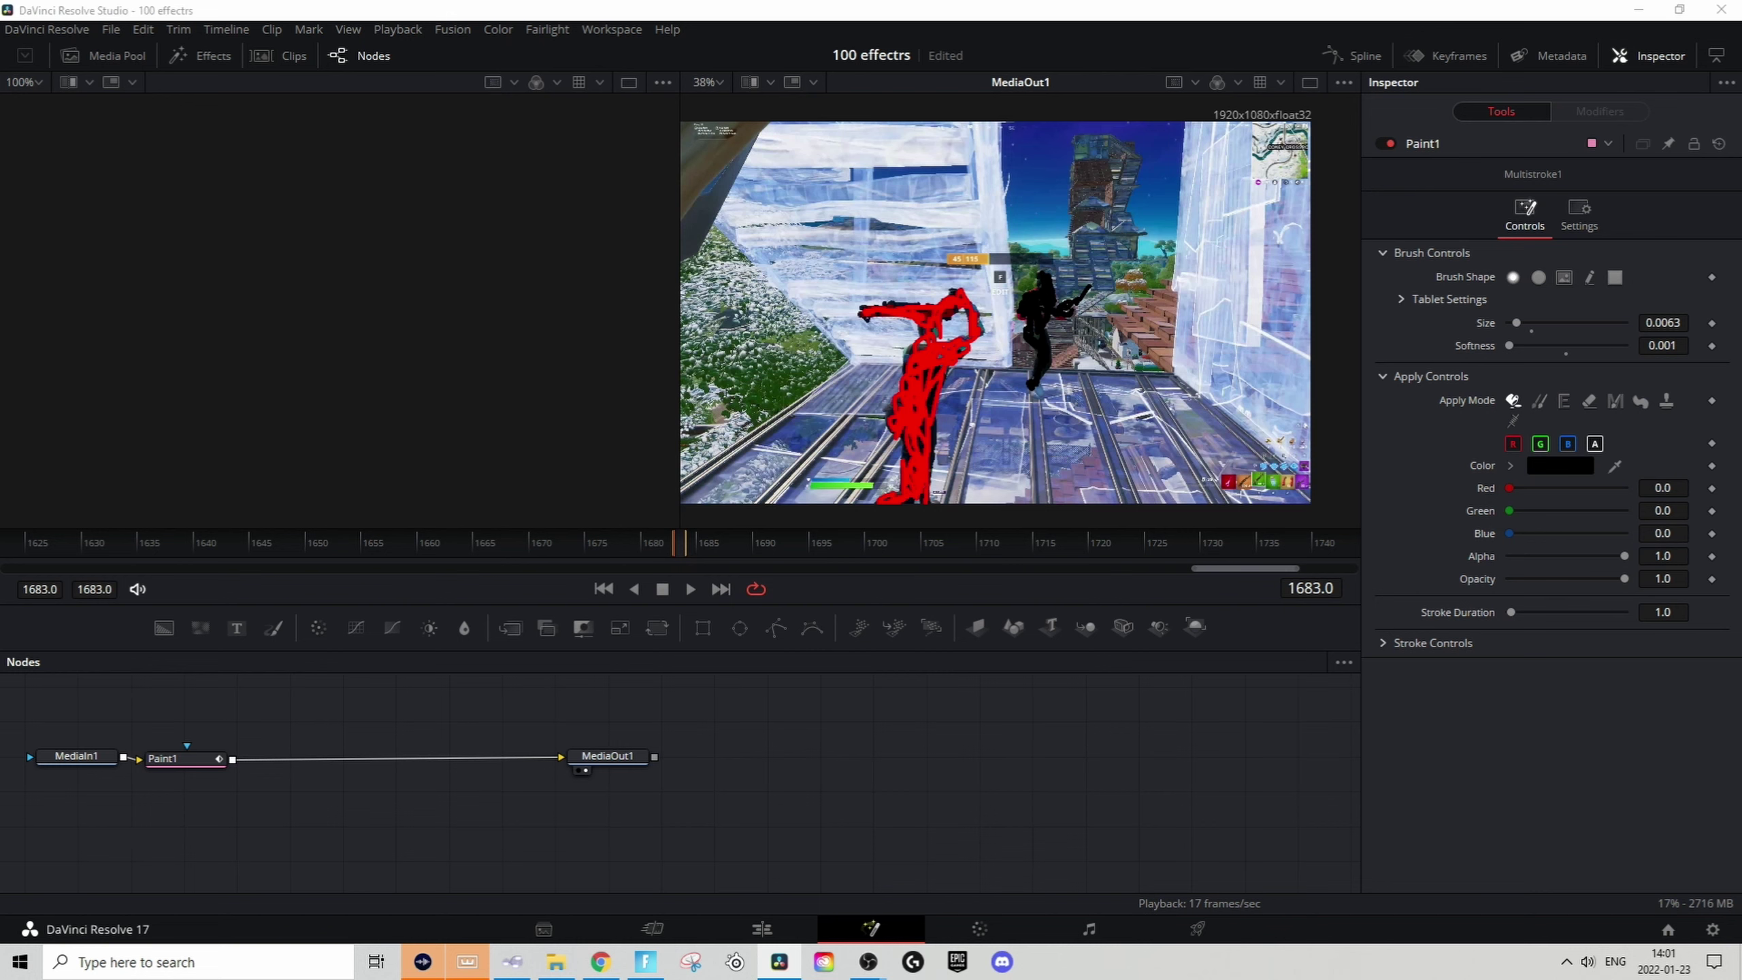
mouse_move(413, 805)
mouse_down()
mouse_move(315, 752)
mouse_move(327, 762)
mouse_up()
drag(186, 758, 258, 754)
mouse_move(336, 762)
mouse_down()
mouse_move(380, 736)
mouse_move(216, 714)
mouse_up()
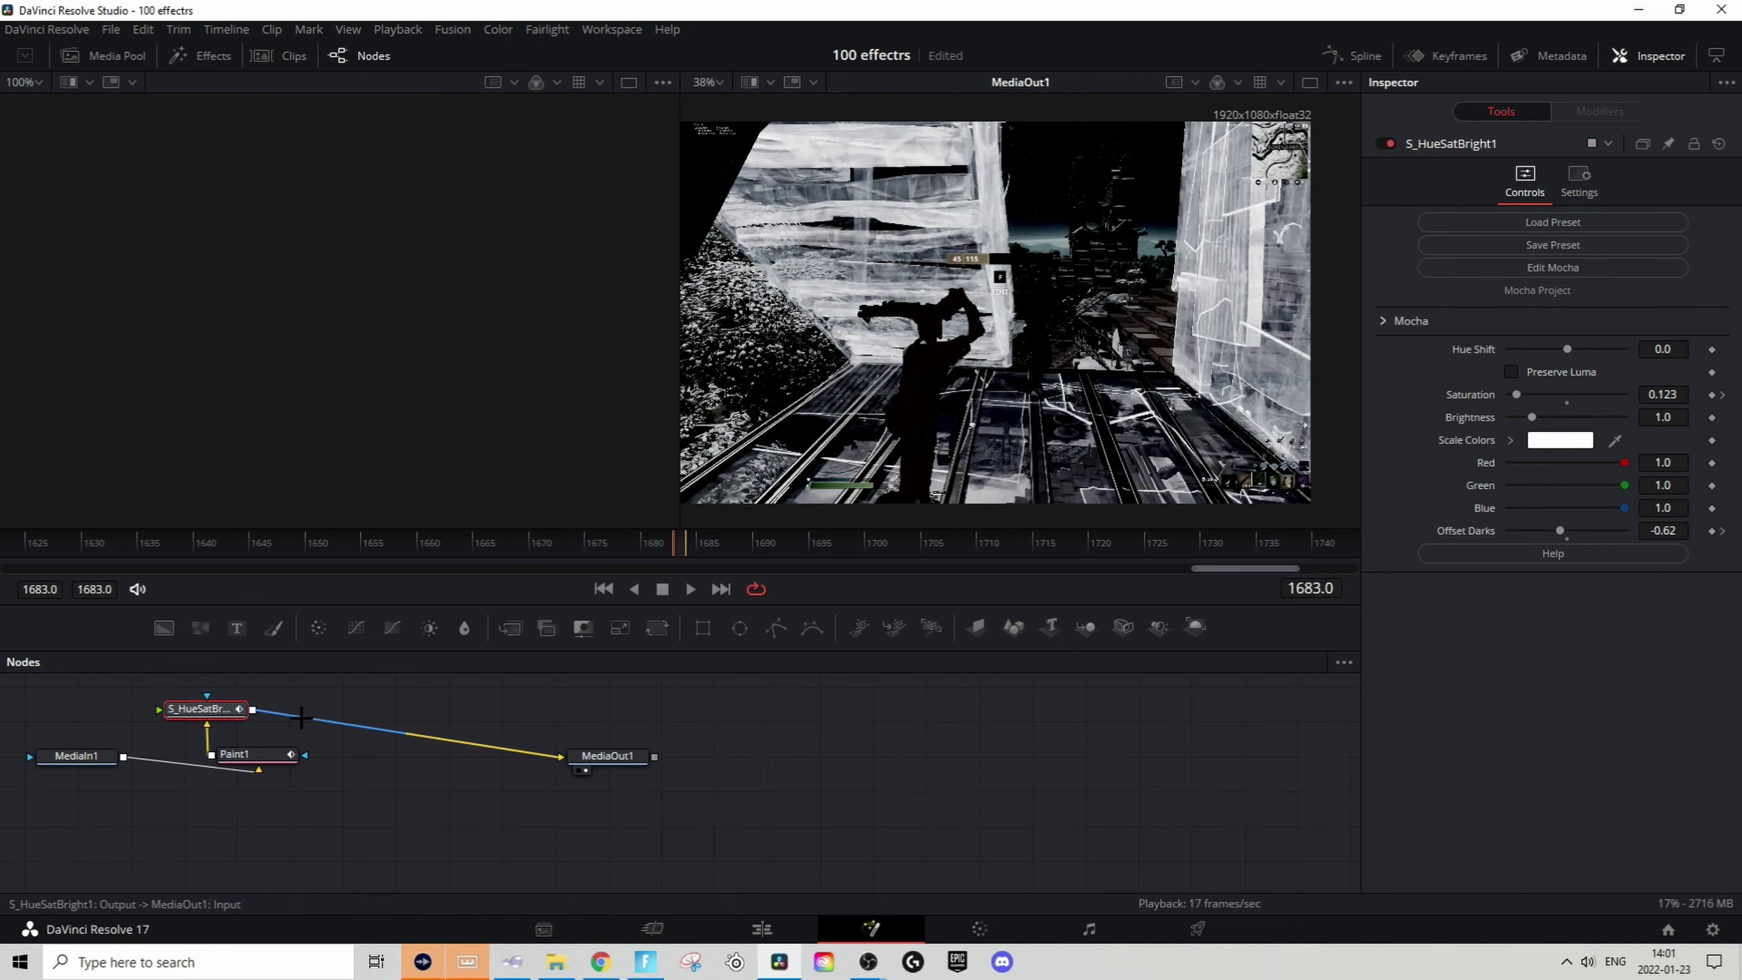
click(303, 718)
click(209, 742)
drag(306, 758, 559, 758)
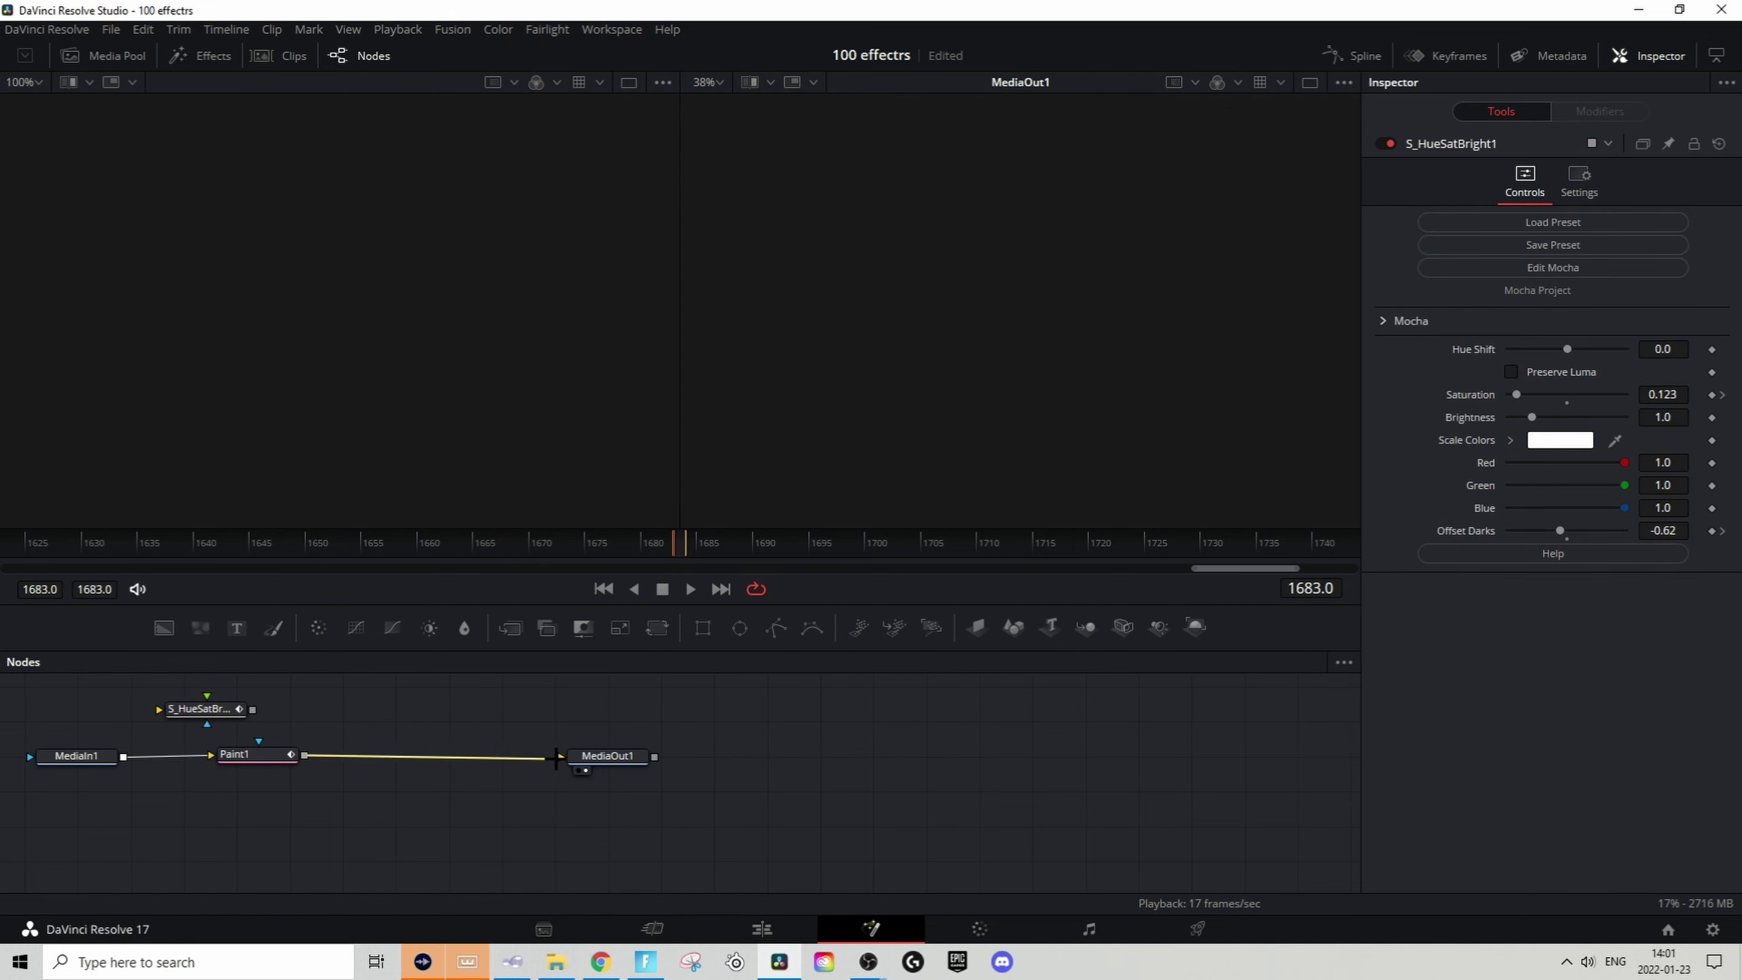
drag(243, 755, 340, 758)
mouse_move(208, 716)
mouse_down()
mouse_move(206, 745)
mouse_move(245, 754)
mouse_up()
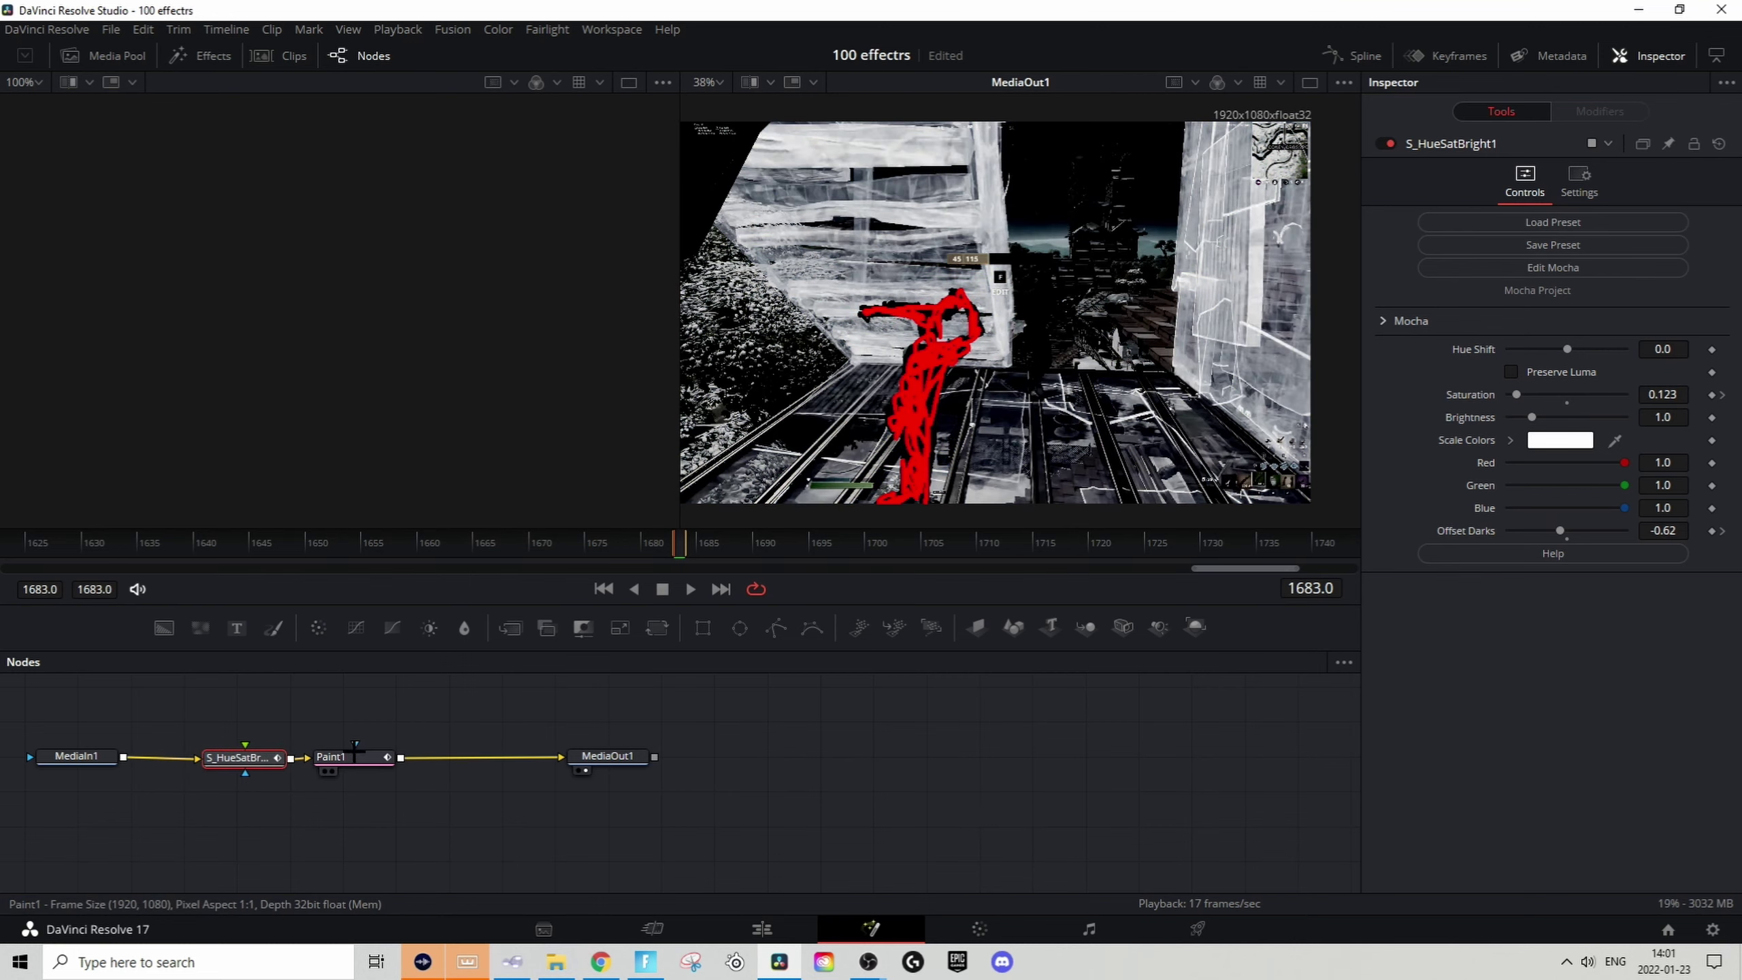
Step: Return to the Edit page, open the second frozen segment in Fusion and add a Paint node after MediaIn1
click(762, 929)
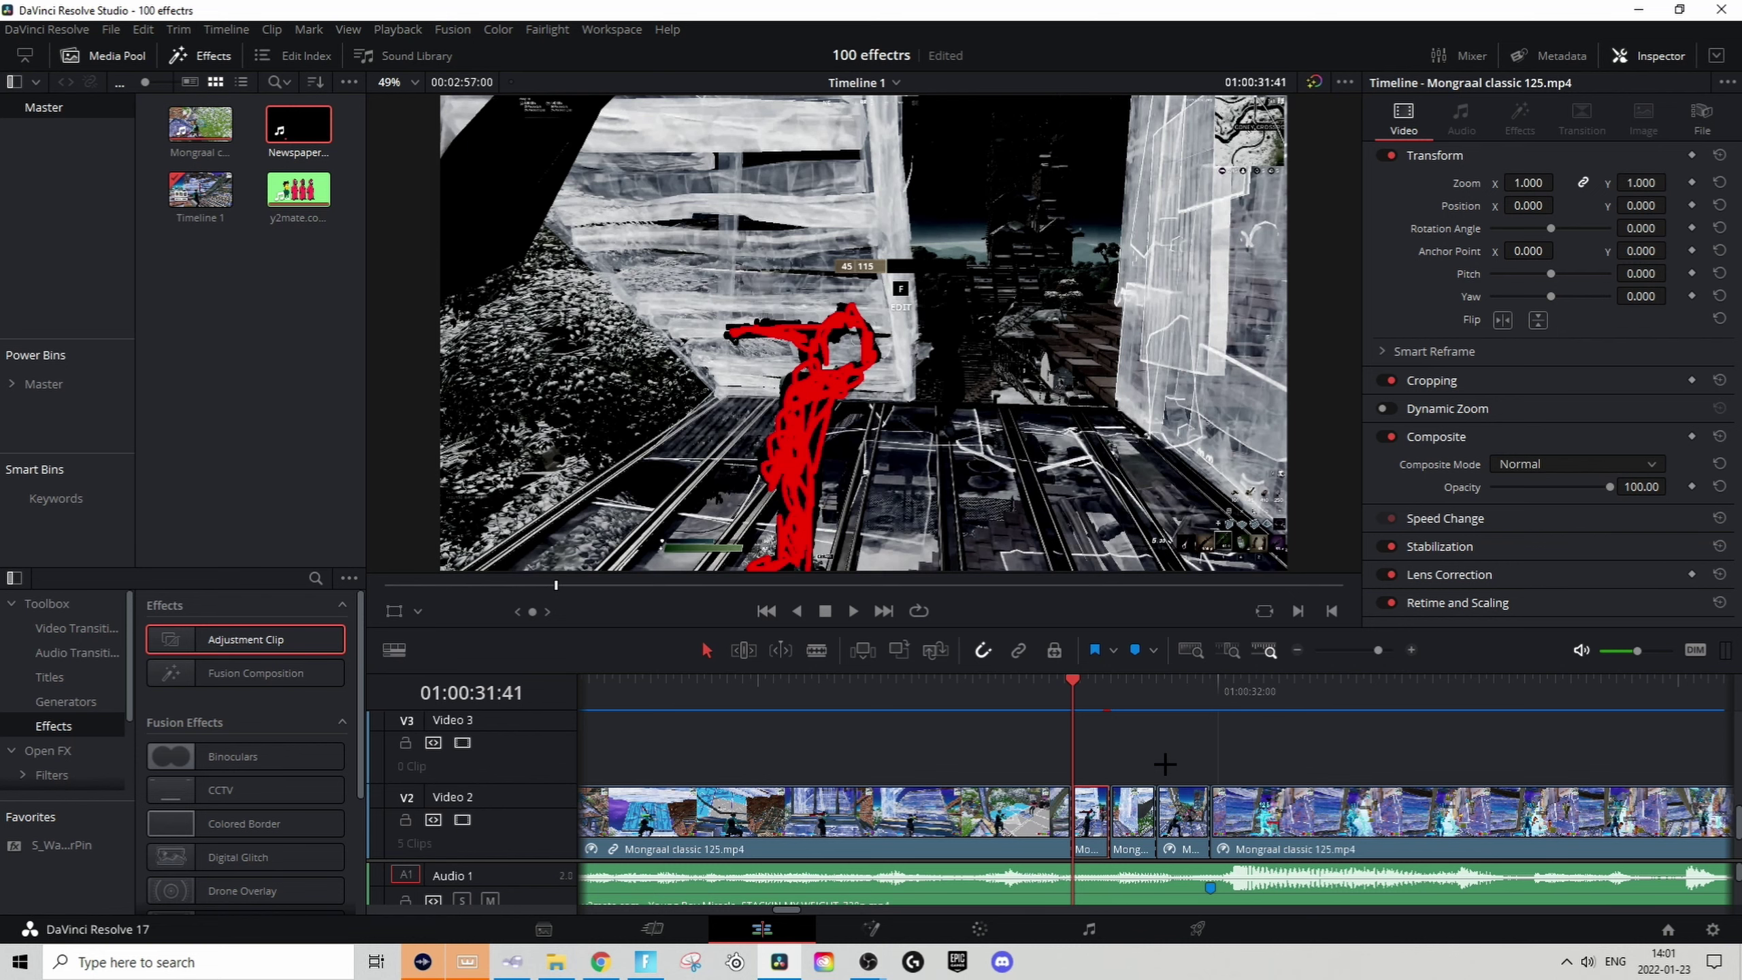
click(1197, 812)
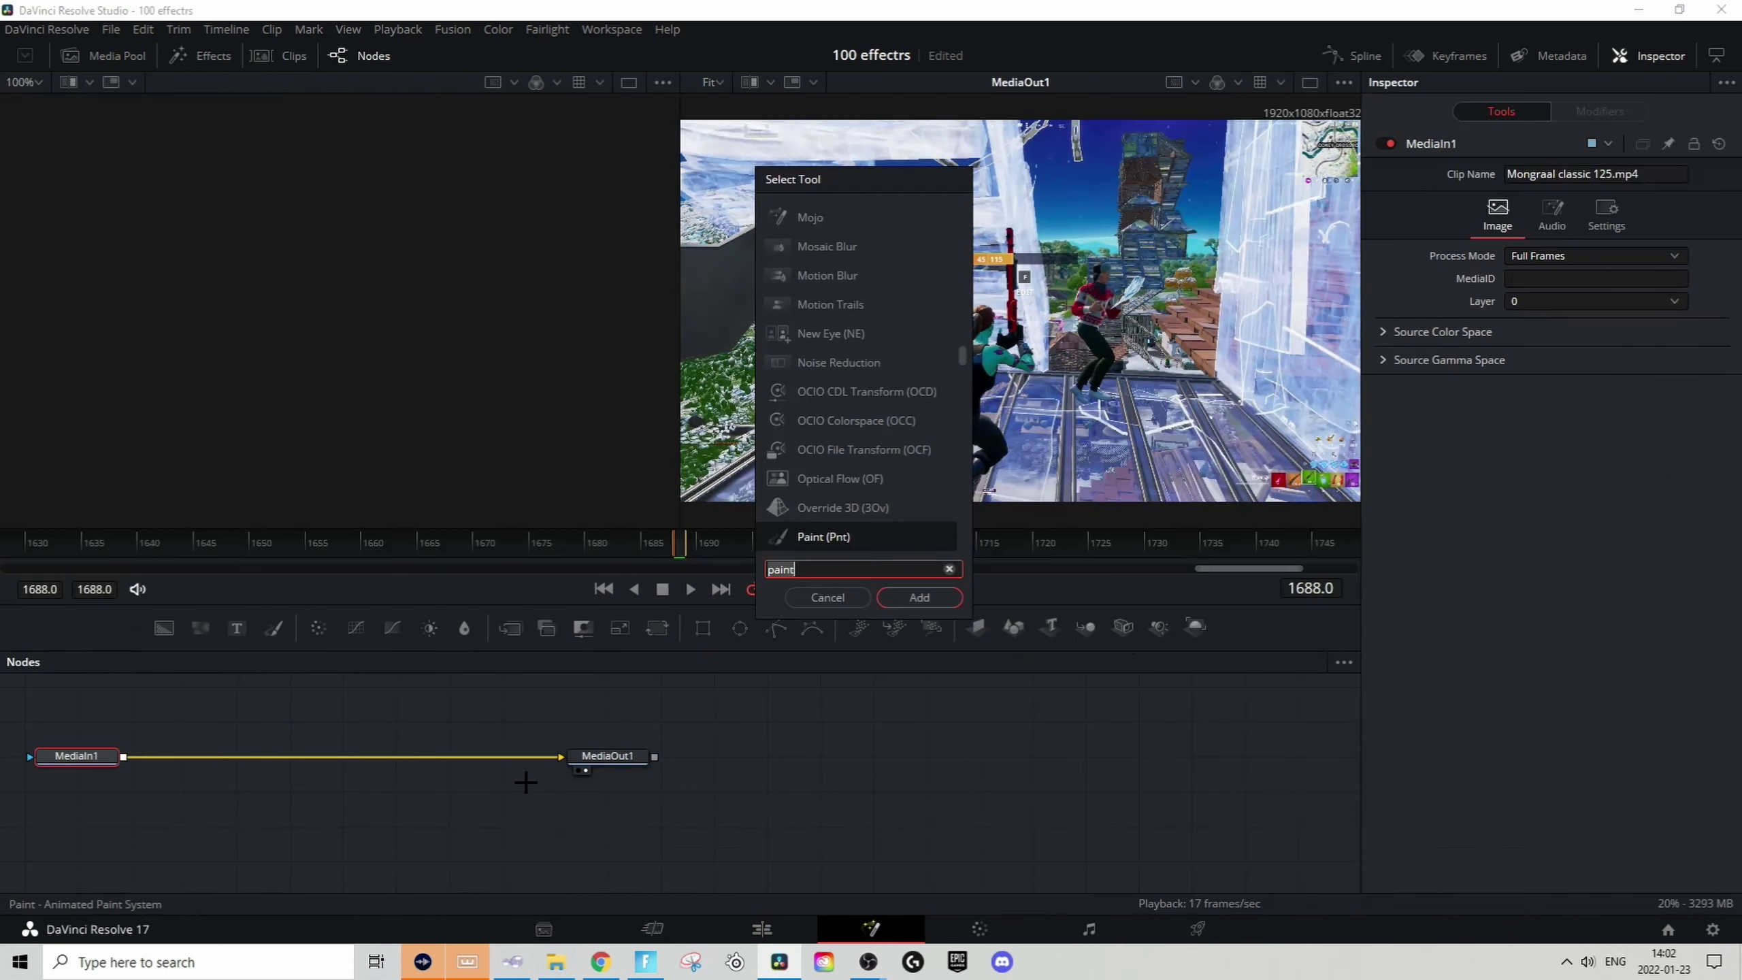
key(Return)
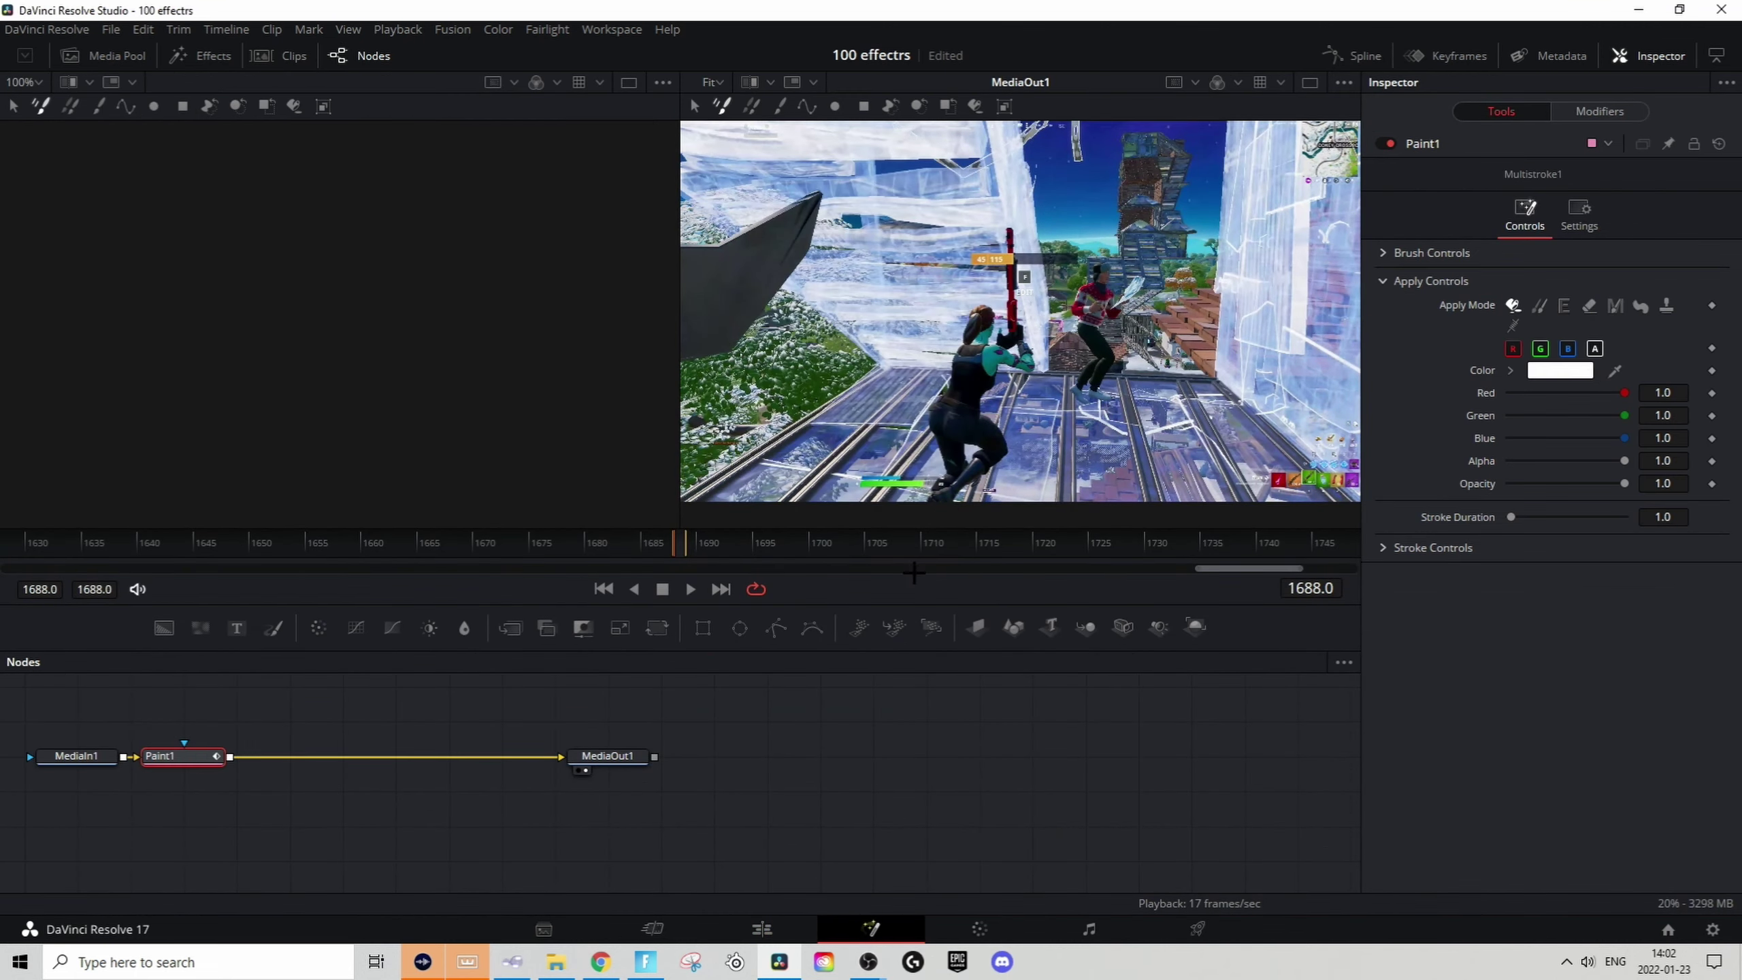
Step: Paint the second frozen frame's player red with a 0.0065 brush and its opponent black (#000000)
click(1561, 370)
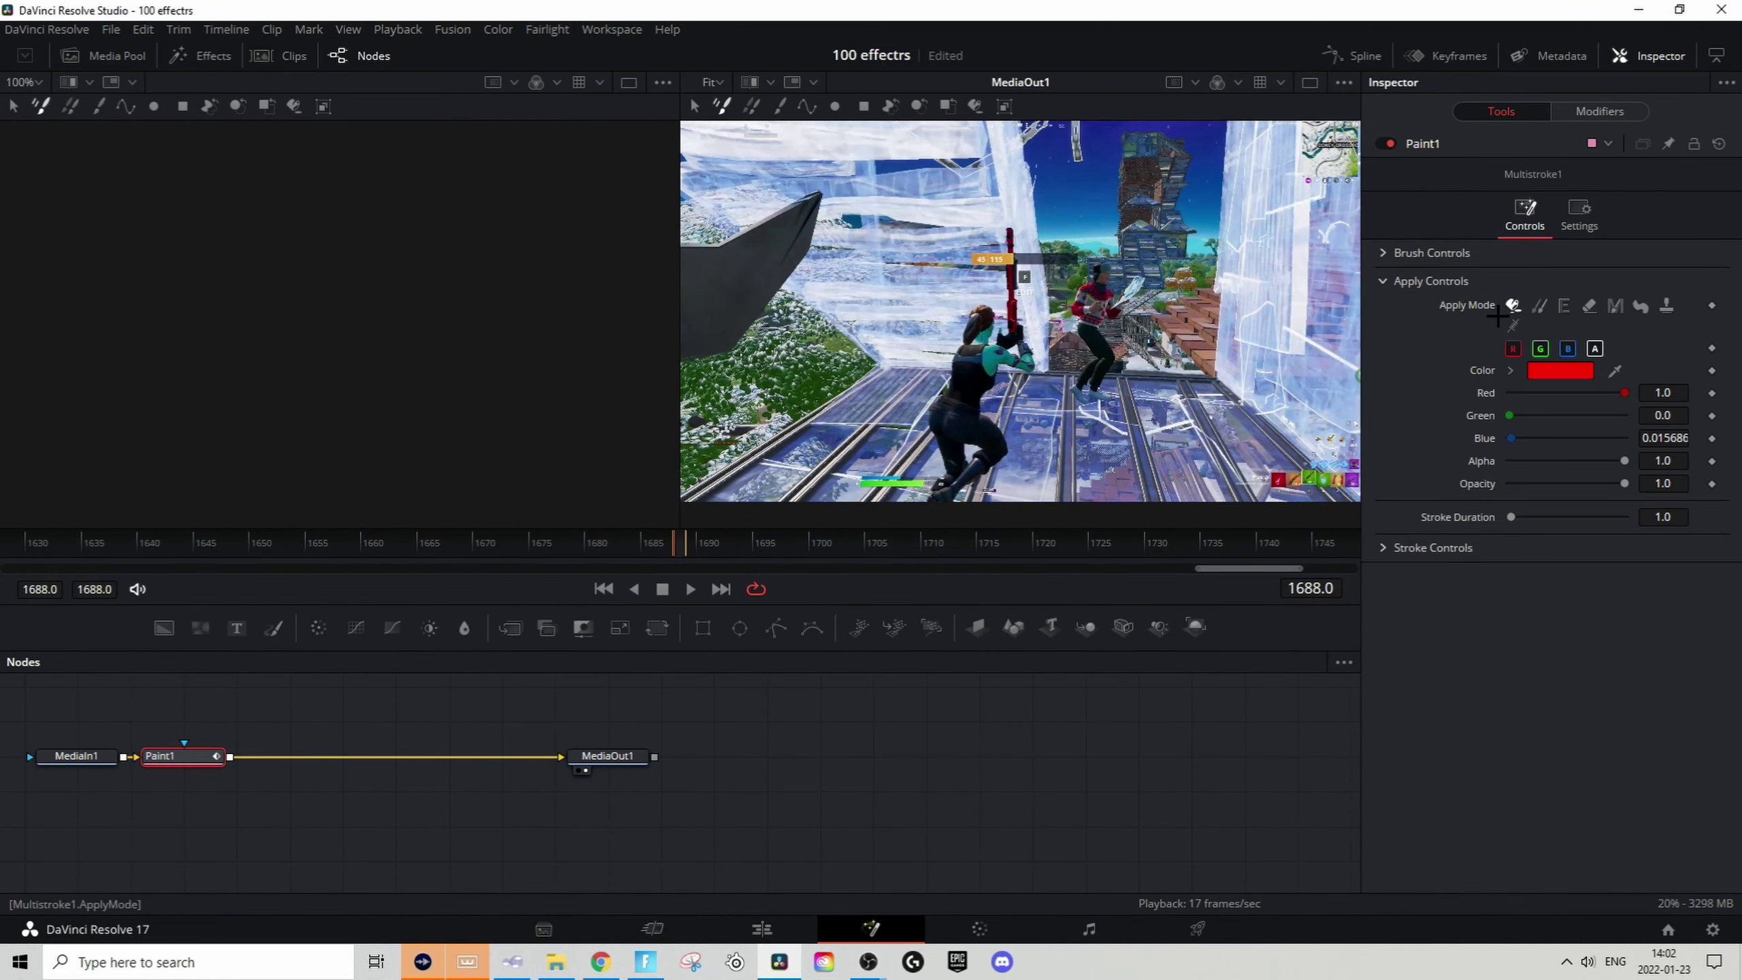
click(1431, 253)
drag(1531, 322, 1509, 345)
mouse_move(961, 401)
mouse_down()
mouse_move(982, 322)
mouse_move(1037, 367)
mouse_move(1007, 282)
mouse_move(980, 329)
mouse_up()
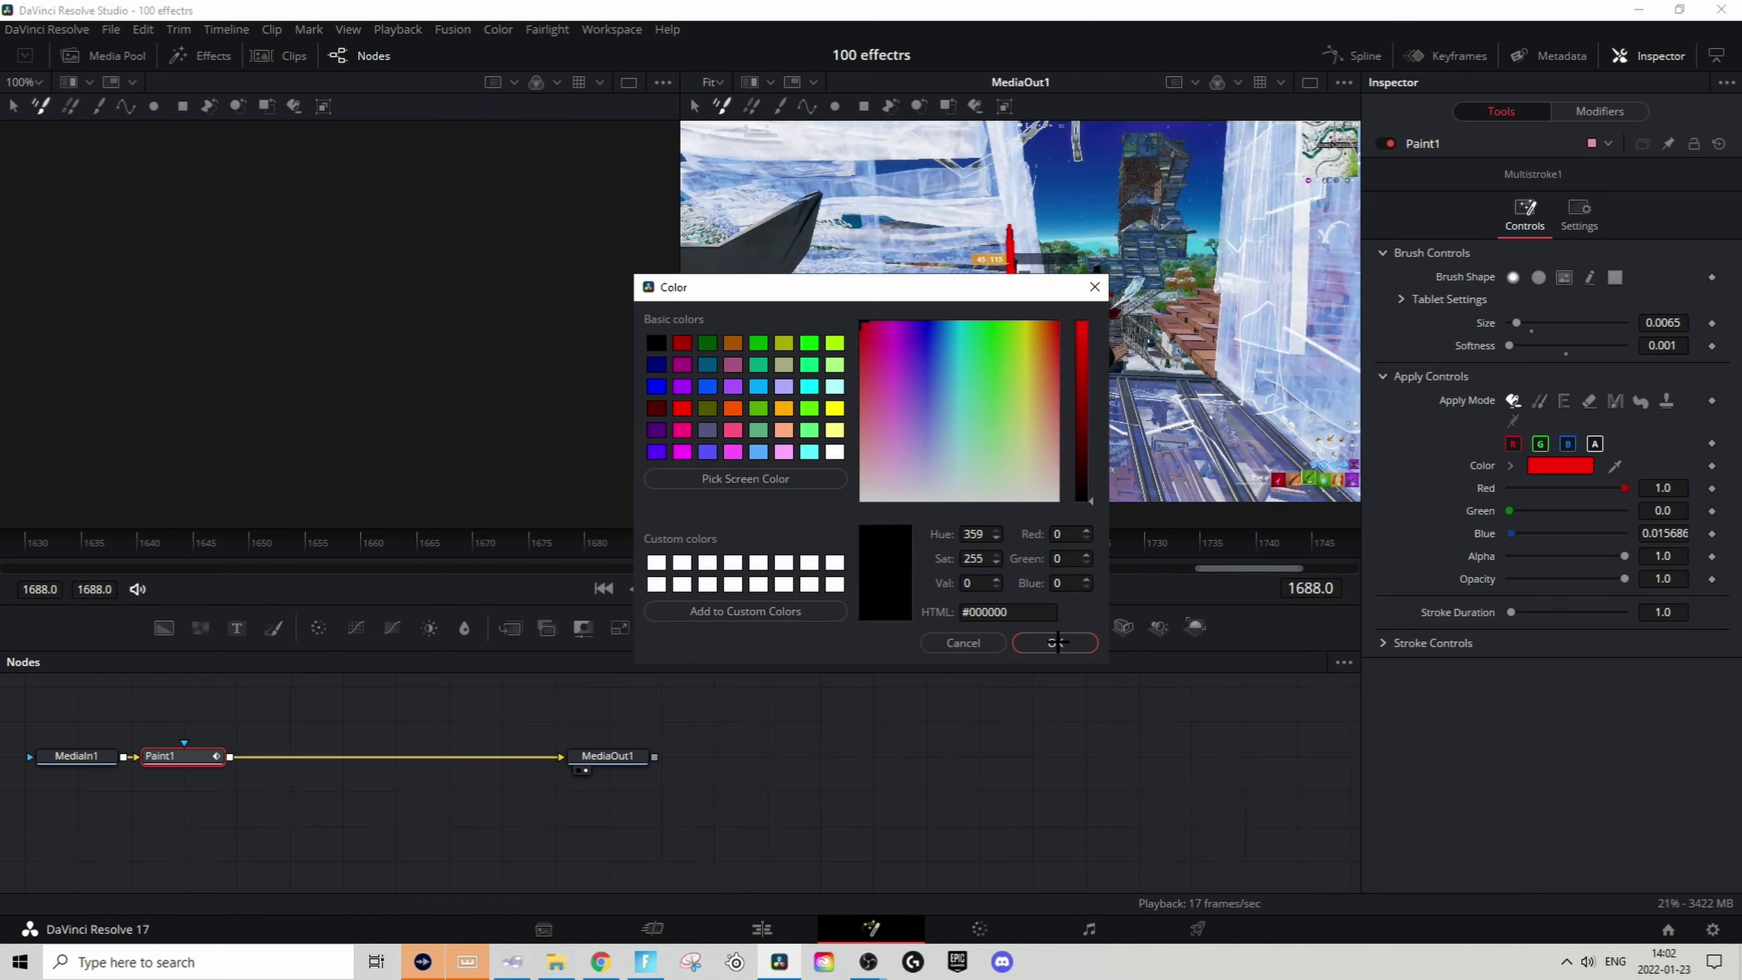
click(1058, 643)
mouse_move(1087, 398)
mouse_down()
mouse_move(1087, 323)
mouse_move(1118, 275)
mouse_move(1084, 326)
mouse_up()
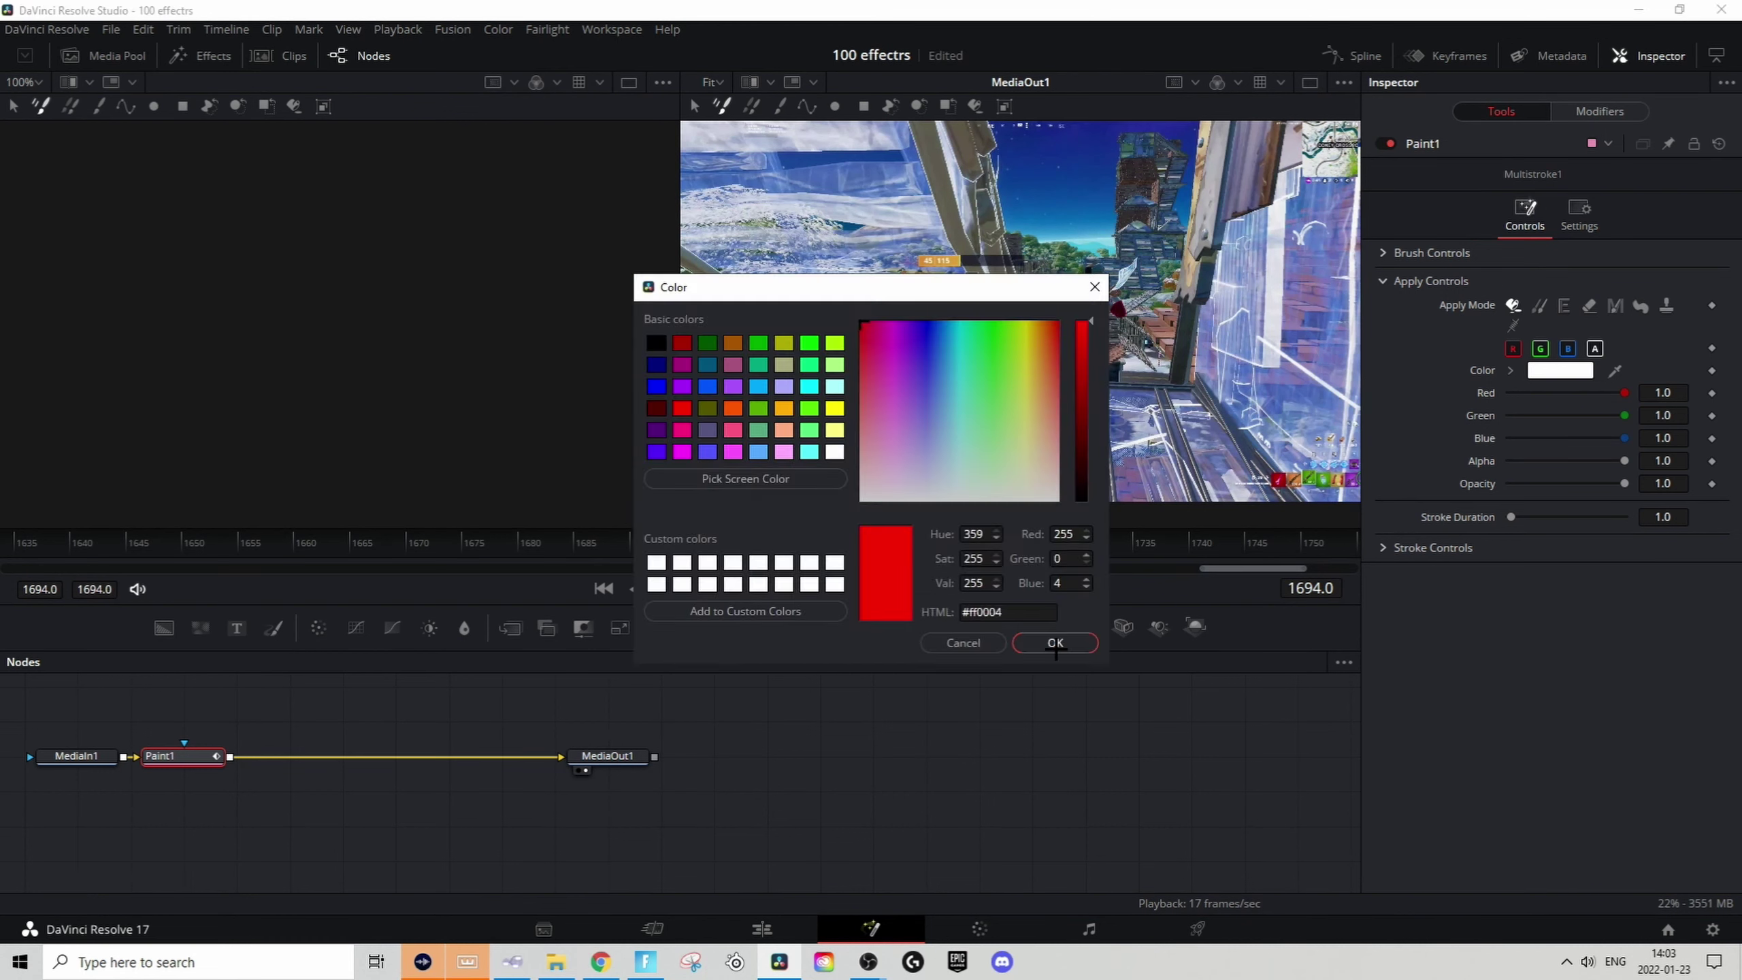
Step: Paint the third frozen frame's player red (#ff0004) and its opponent black, and play back the edit from 01:00:31:33
mouse_move(957, 384)
mouse_down()
mouse_move(912, 481)
mouse_move(1009, 323)
mouse_move(1005, 480)
mouse_move(968, 400)
mouse_up()
mouse_move(1057, 412)
mouse_down()
mouse_move(1104, 275)
mouse_move(1094, 309)
mouse_up()
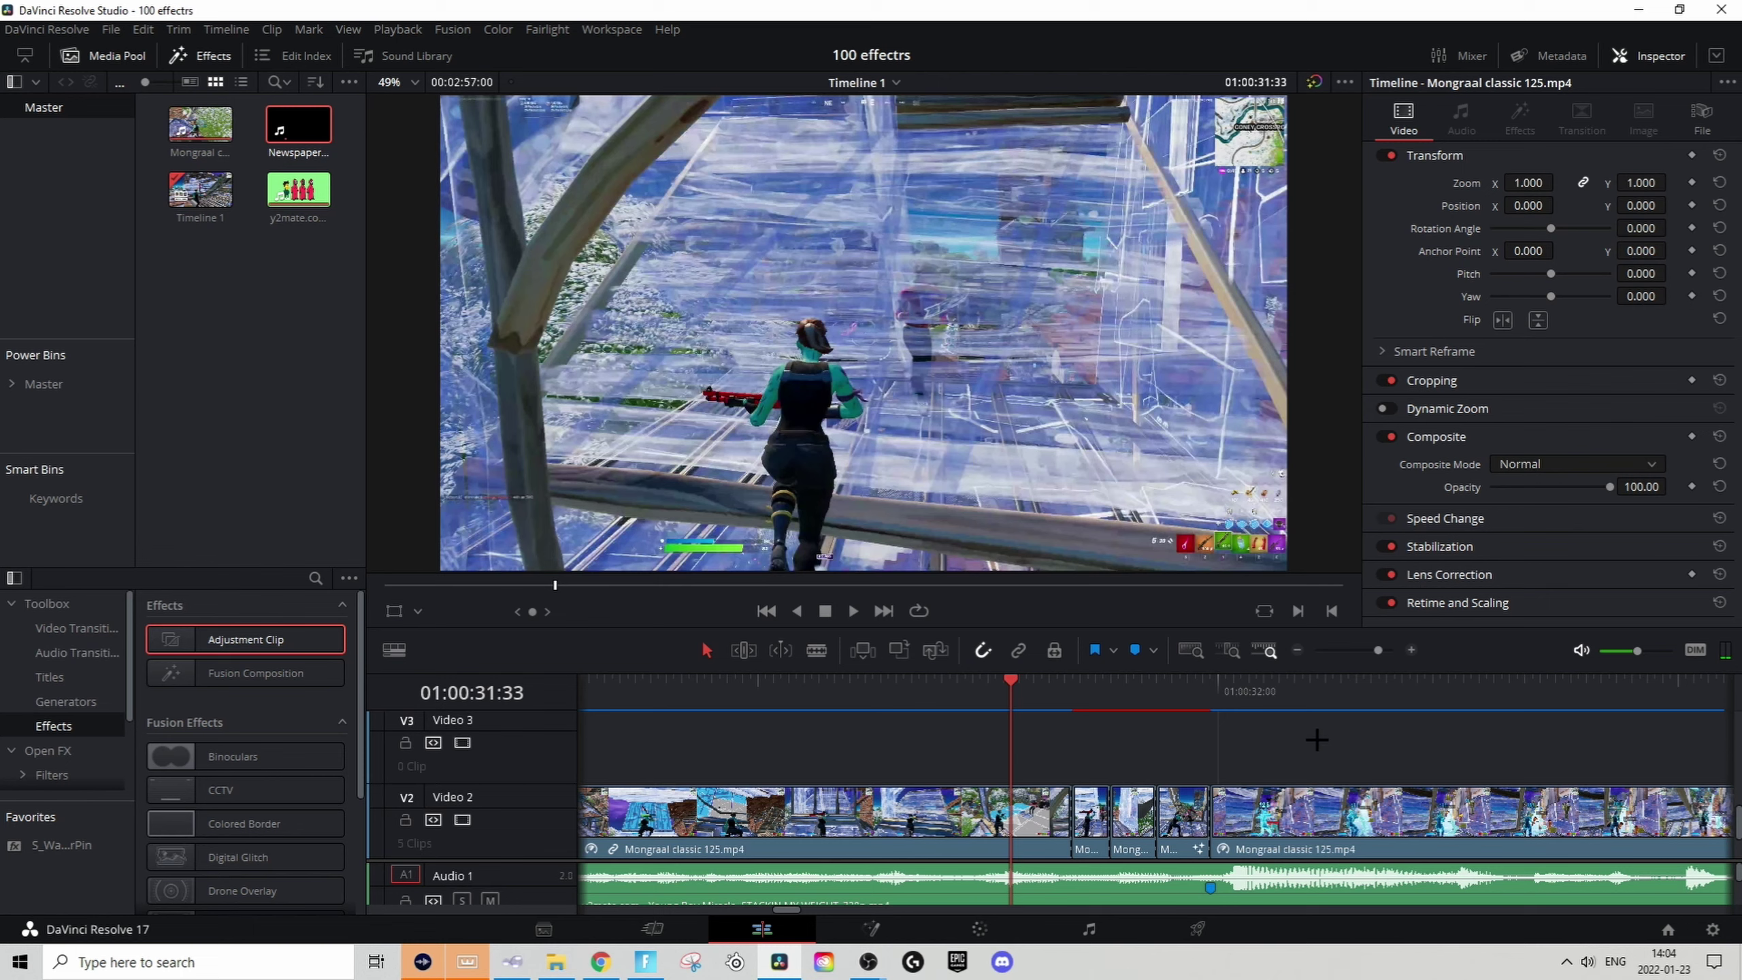
key(space)
key(space)
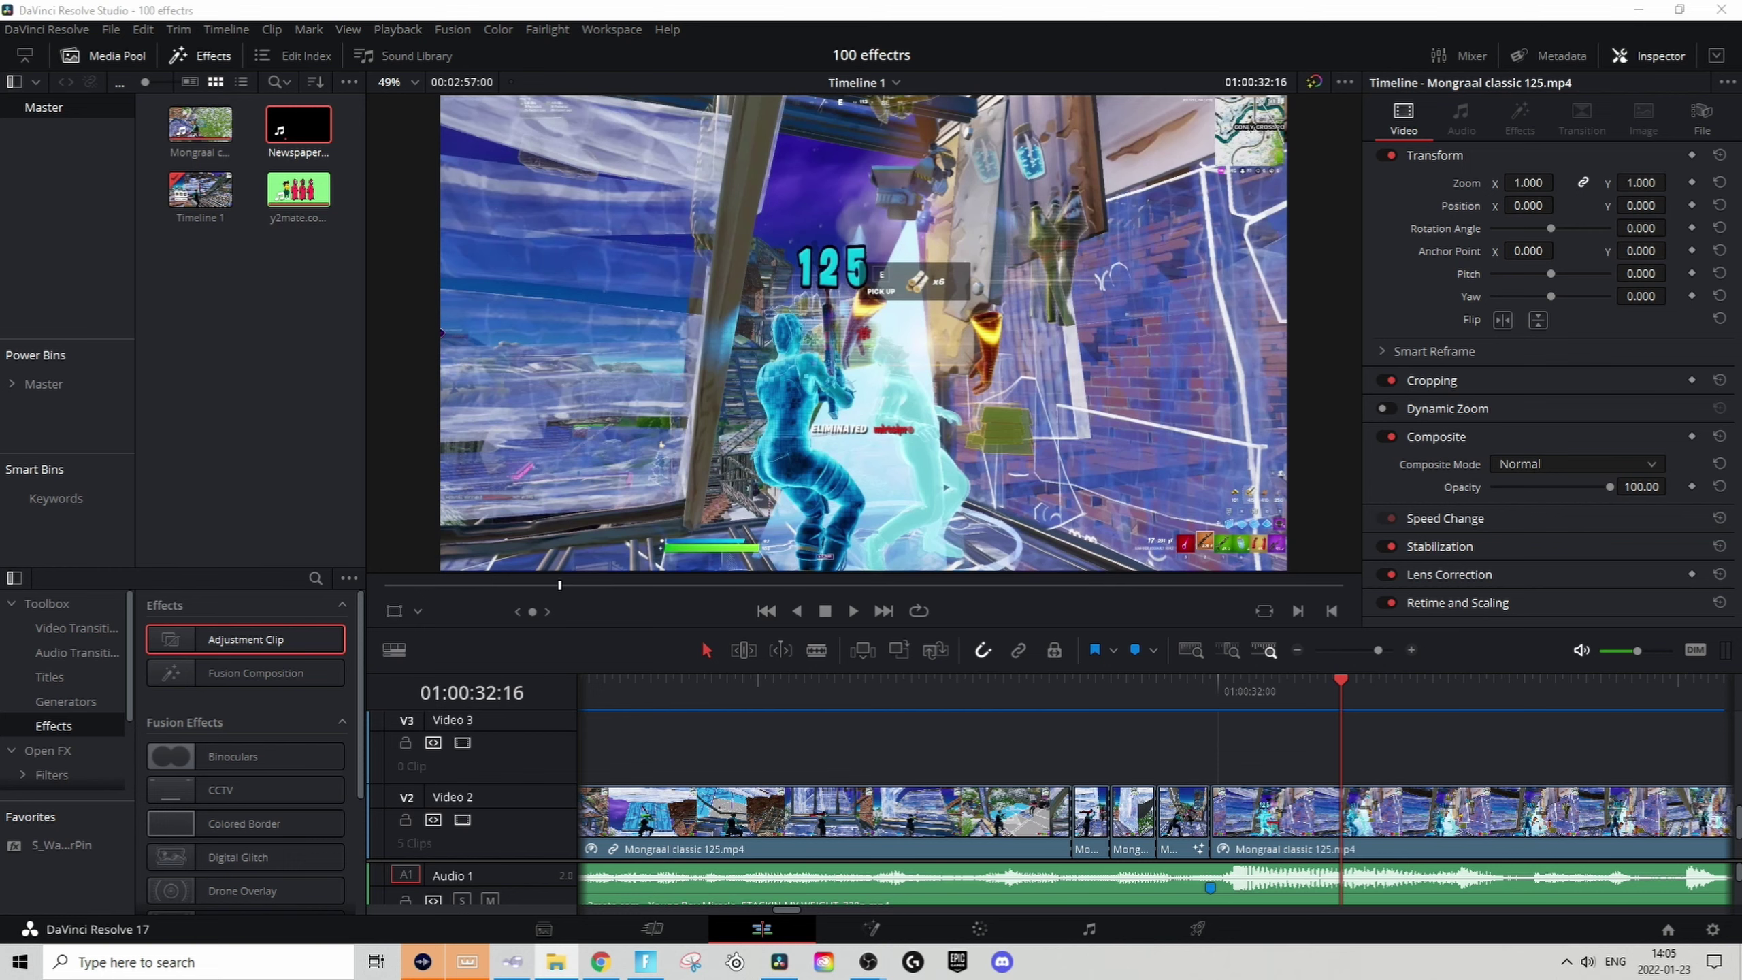
Step: Place Newspaper Footage.mp4 on Video 3 and shift it earlier so its newspaper shots lie above the frozen segments
drag(1741, 686, 858, 762)
drag(1380, 651, 1362, 651)
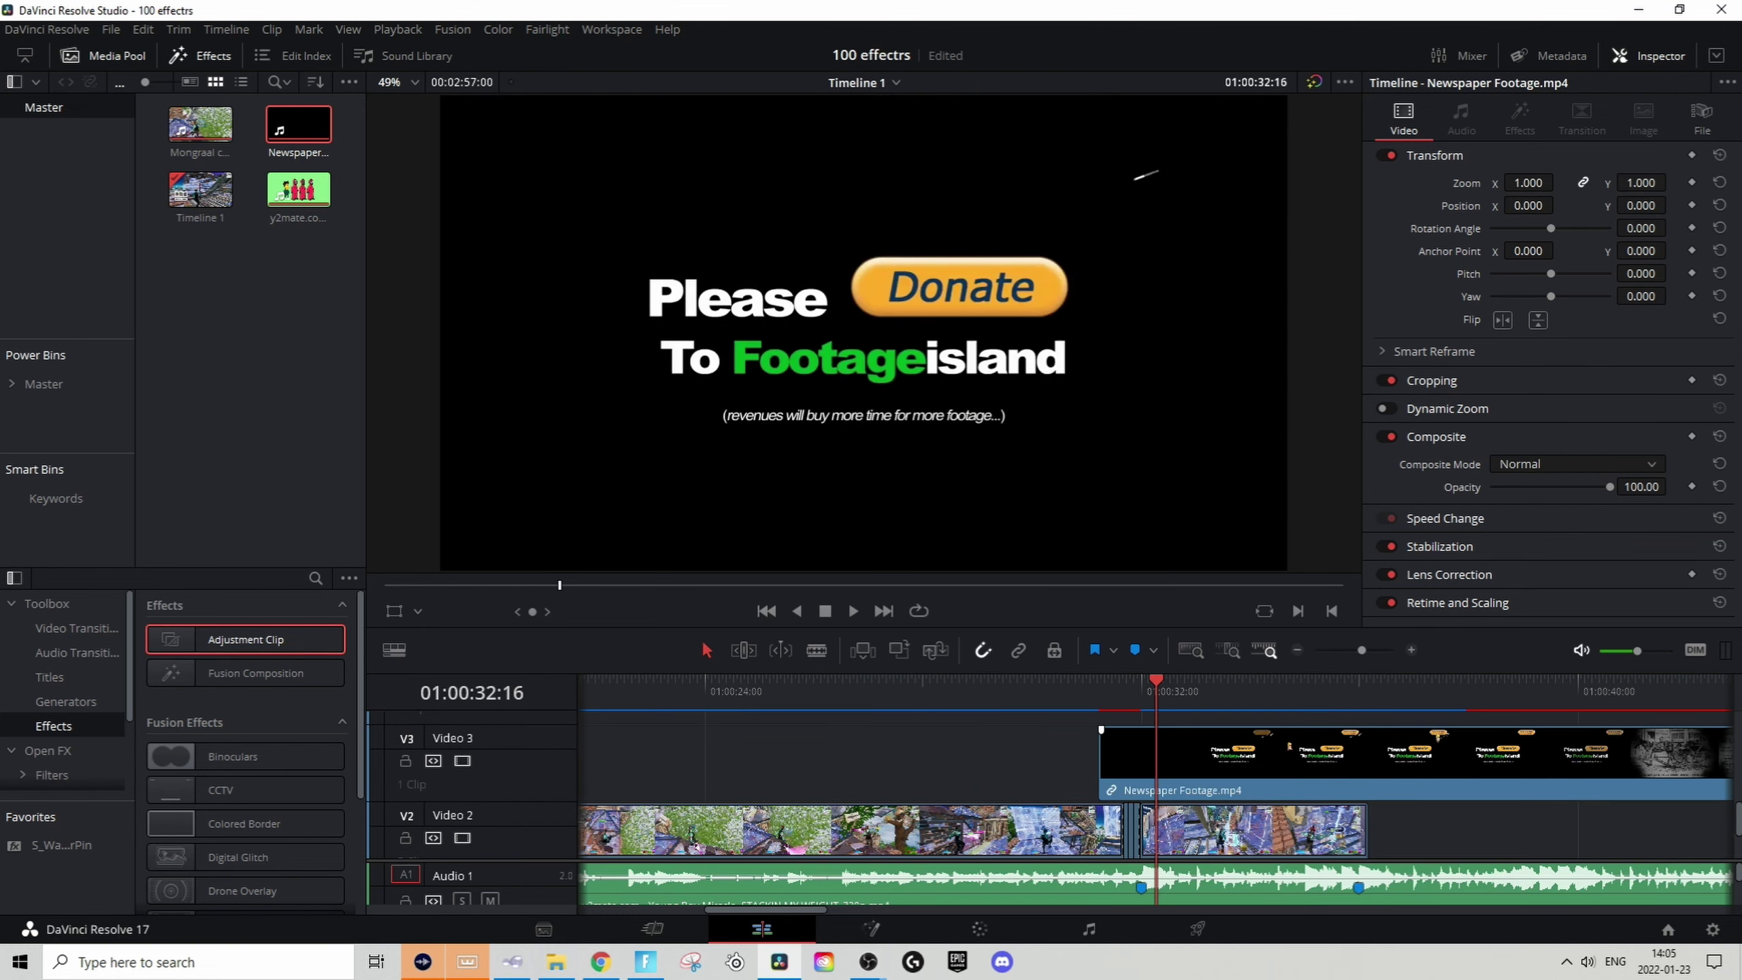
drag(1509, 755, 1124, 755)
drag(1414, 762, 1165, 762)
drag(1423, 754, 1240, 766)
key(ctrl+equal)
key(ctrl+equal)
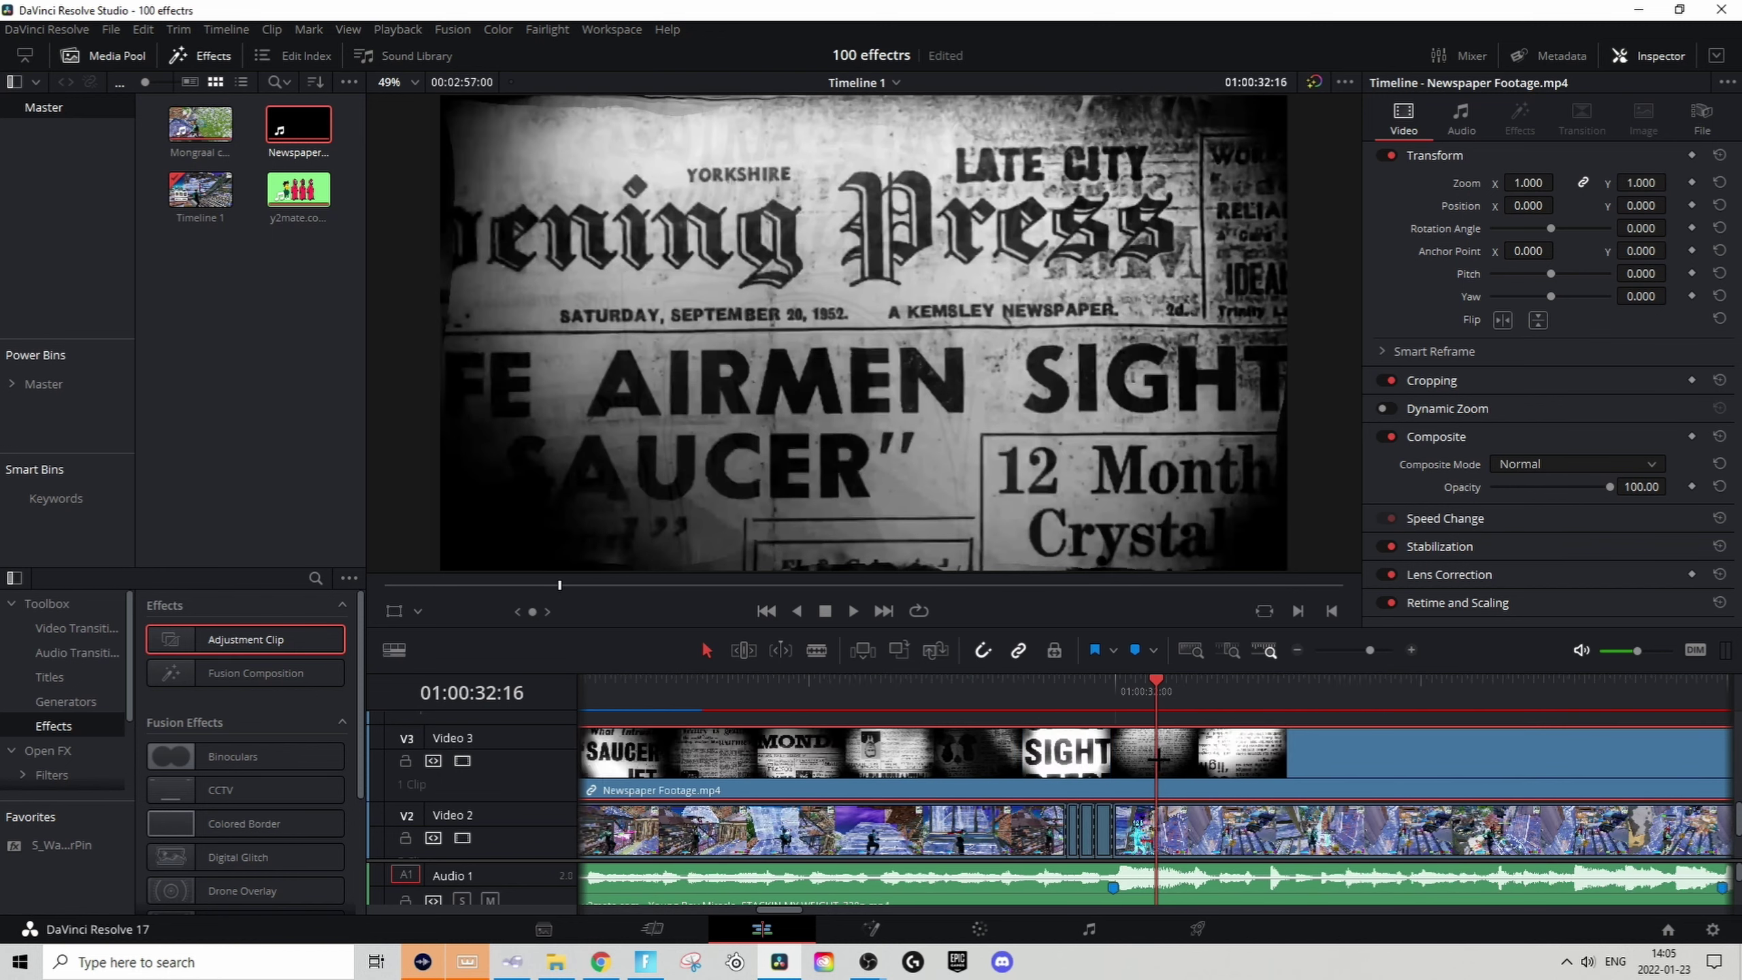
Step: Trim the newspaper clip to run only from 01:00:31:41 to 01:00:31:59, and save the project
click(1028, 697)
key(ctrl+b)
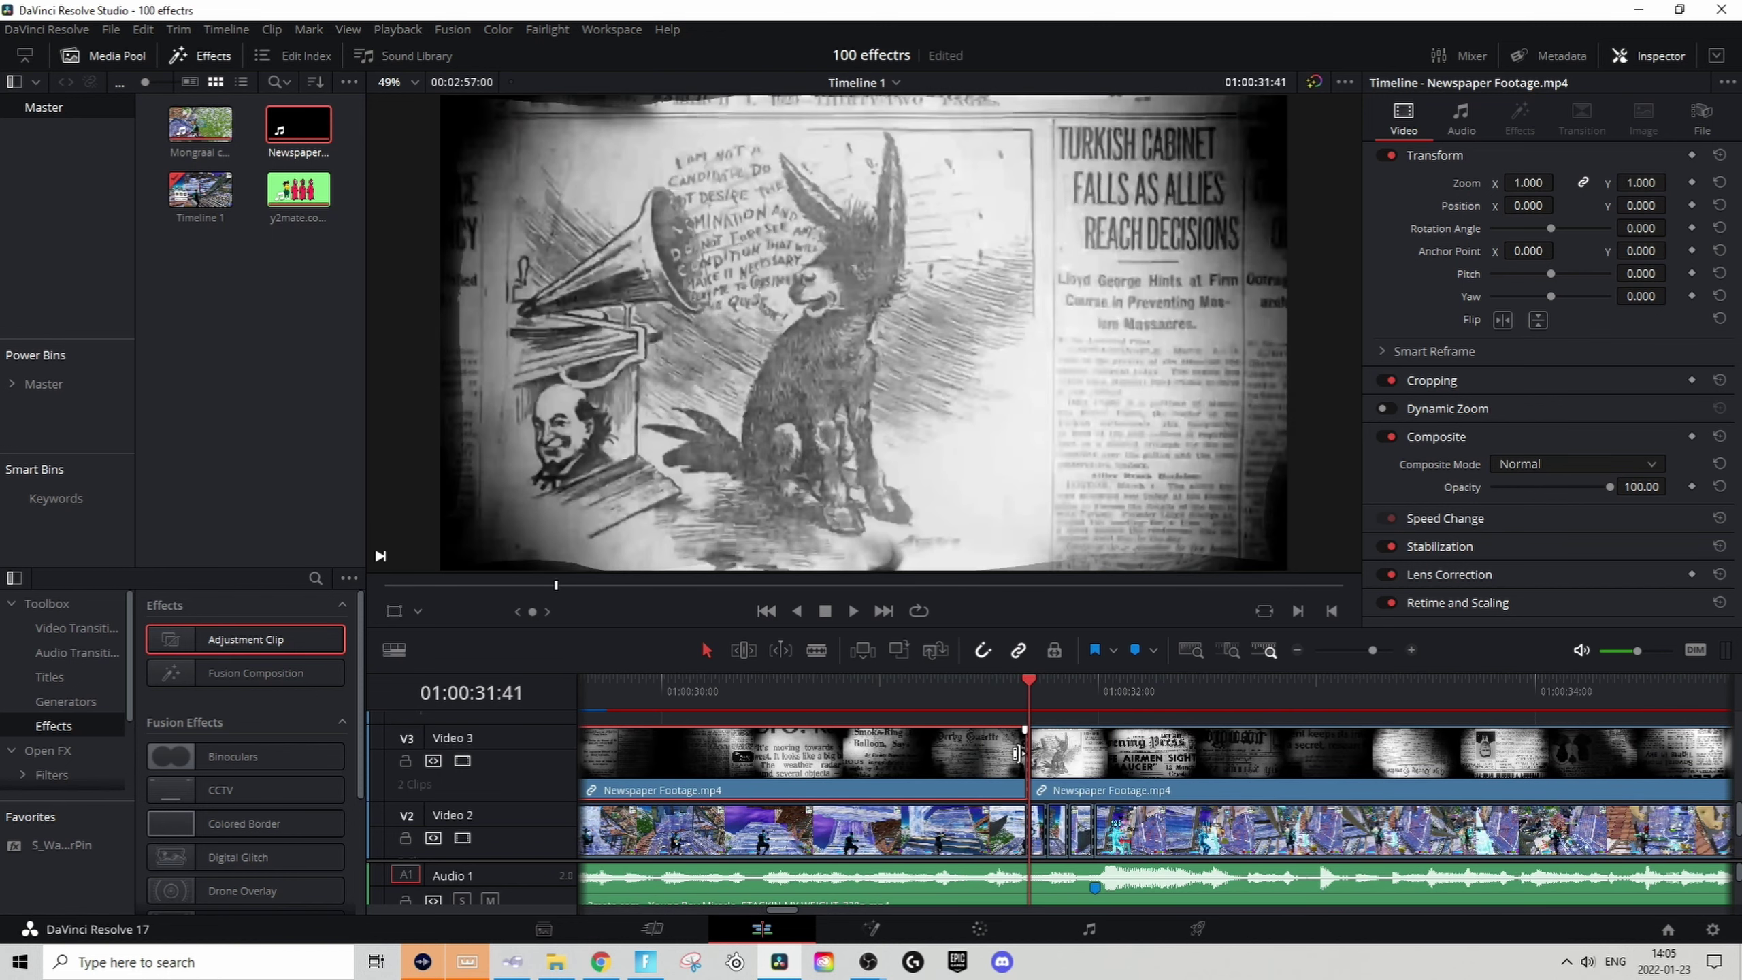
key(BackSpace)
key(shift+Down)
key(ctrl+b)
click(1156, 759)
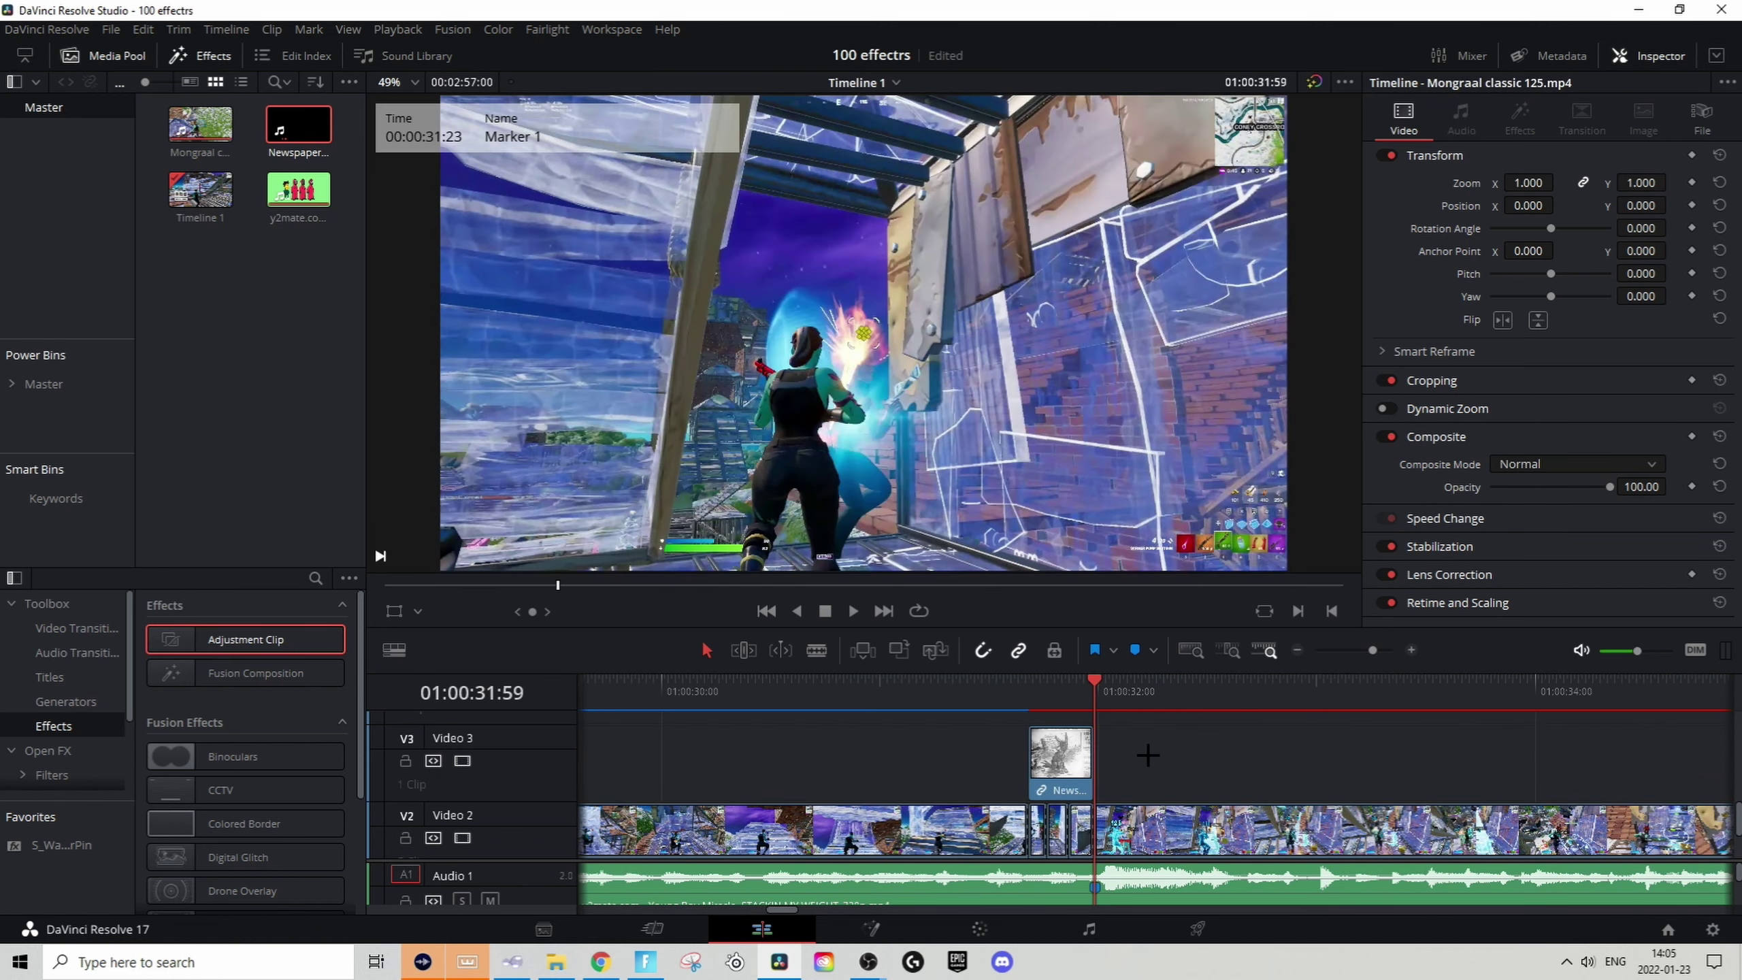
key(ctrl+s)
Step: Open the newspaper clip in Fusion and mask MediaIn1 with an ellipse widened to about 0.93
click(1061, 783)
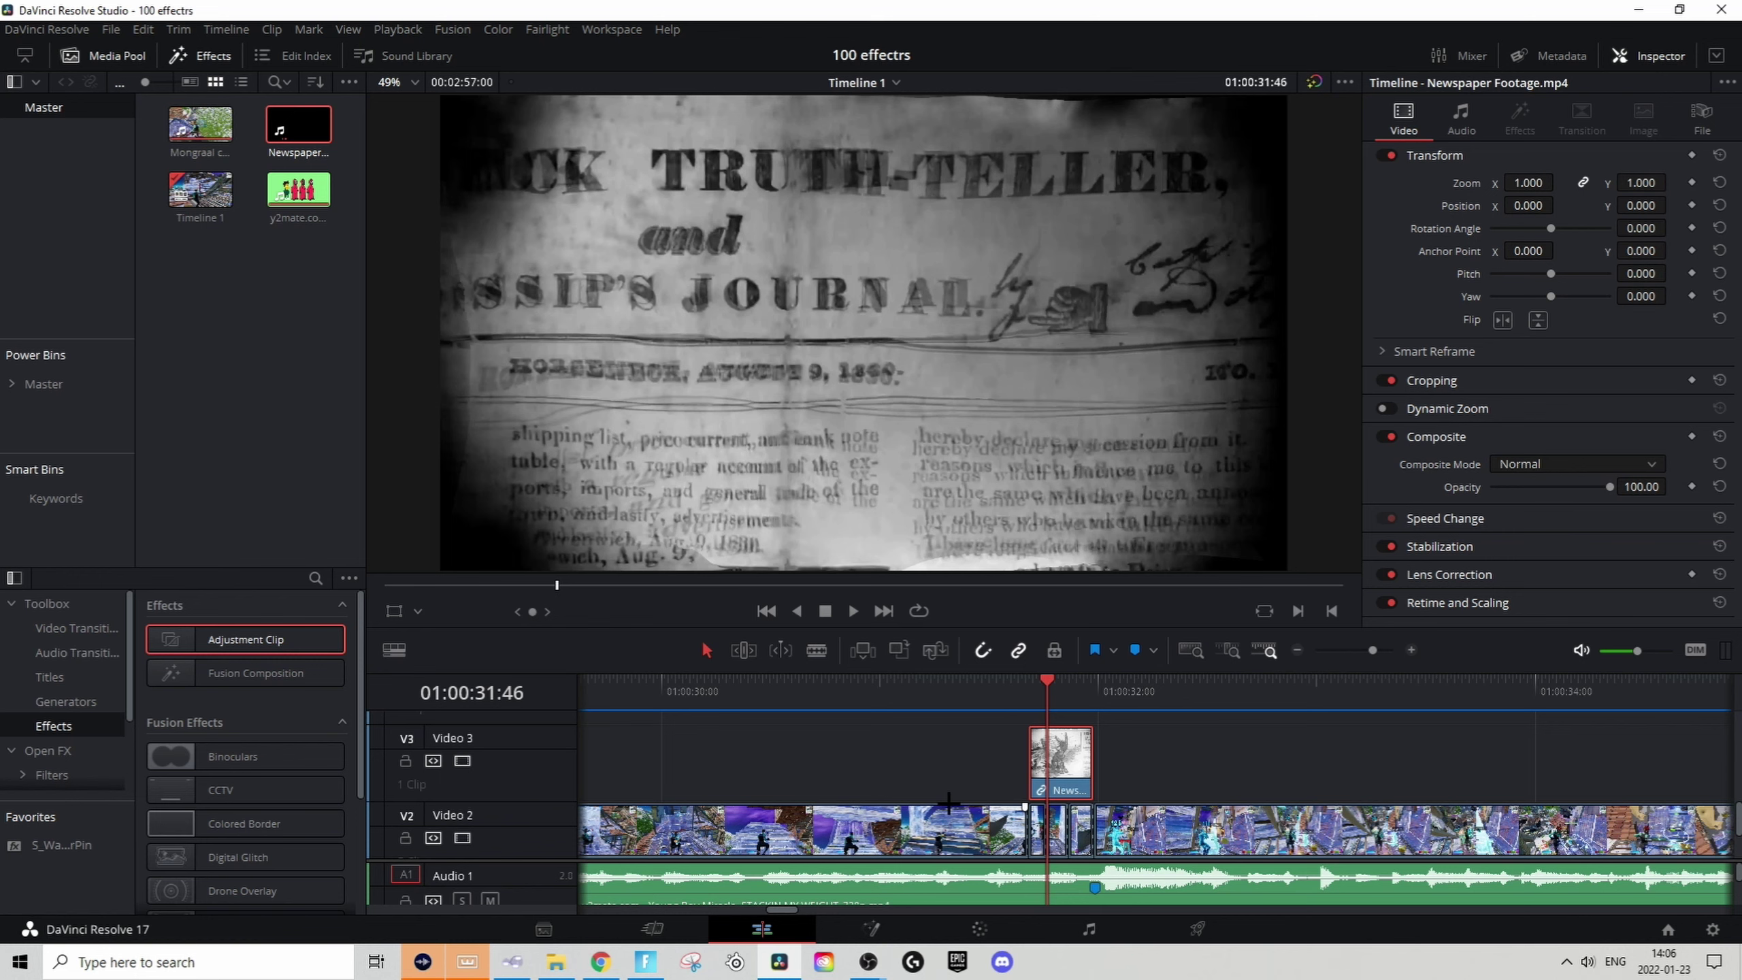
click(895, 929)
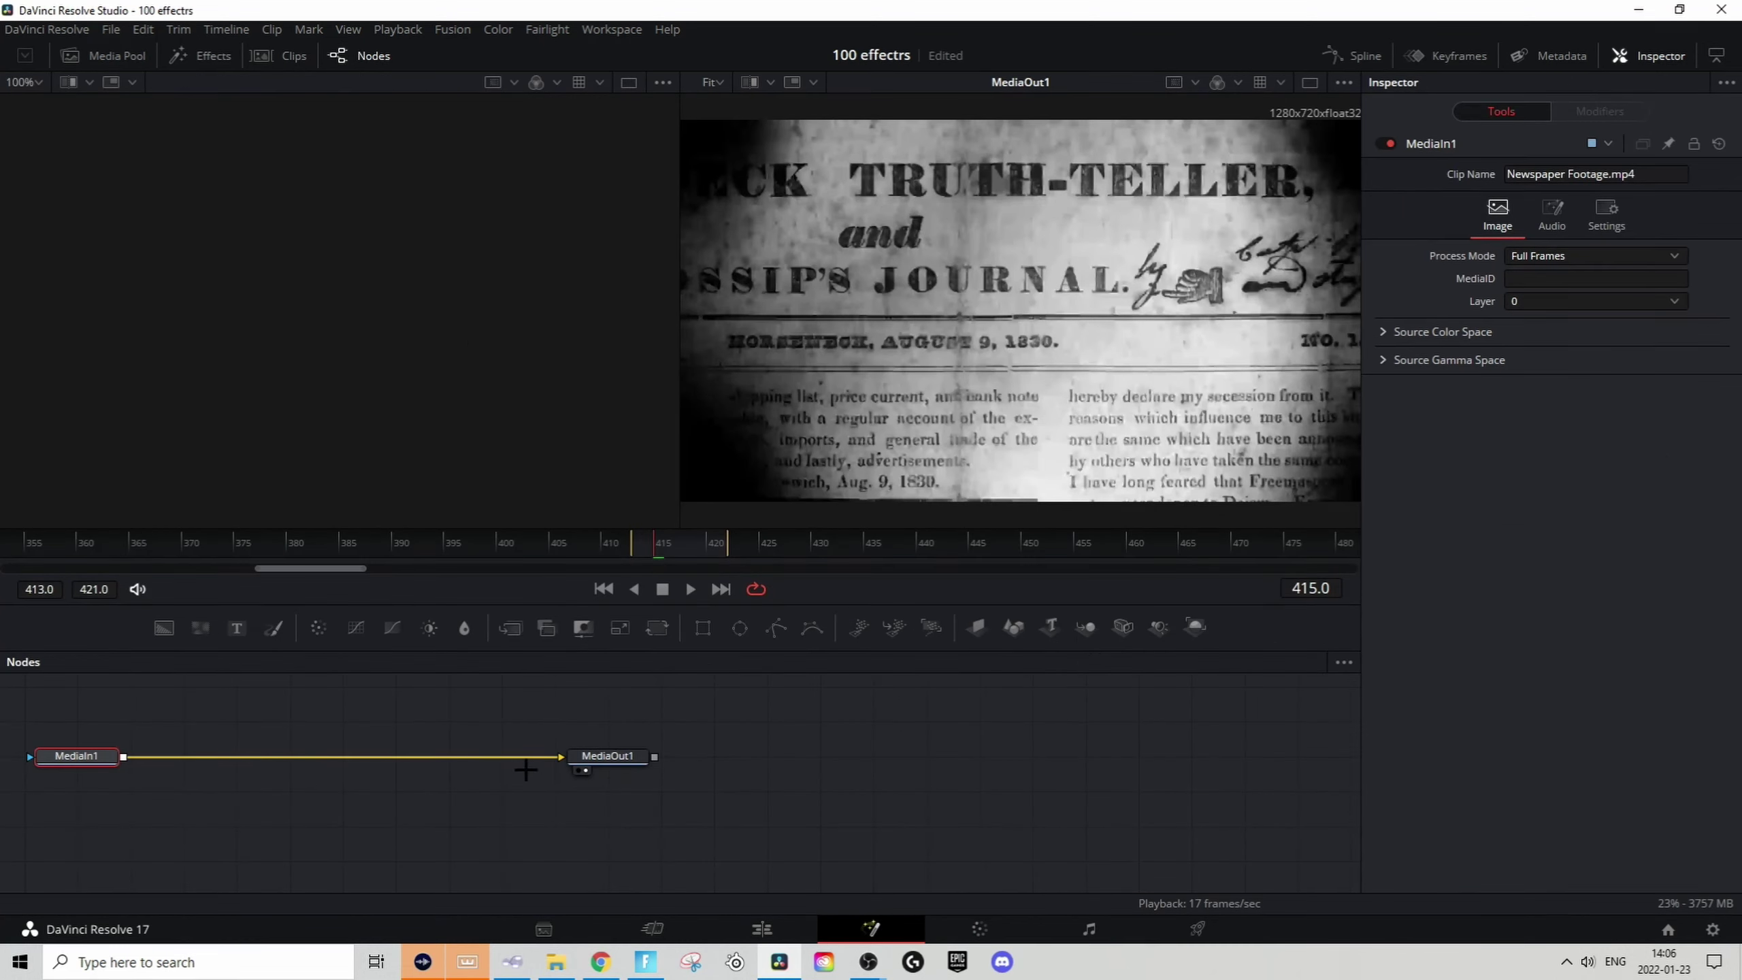
click(741, 628)
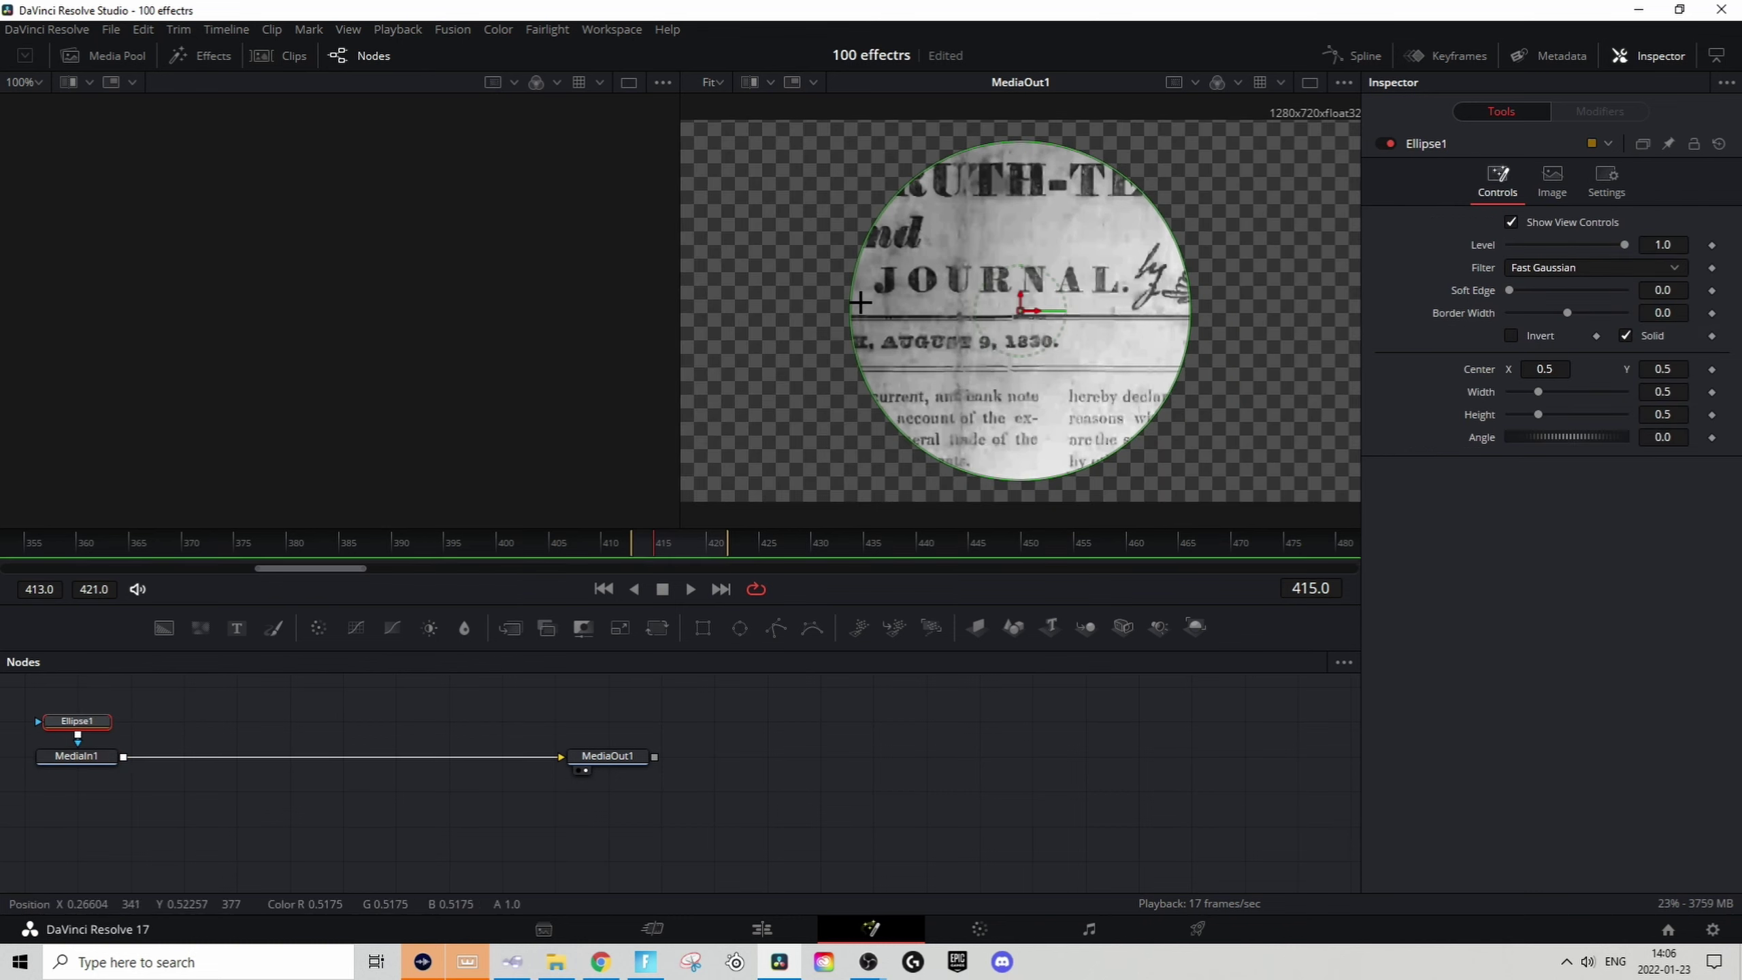
drag(855, 307, 706, 311)
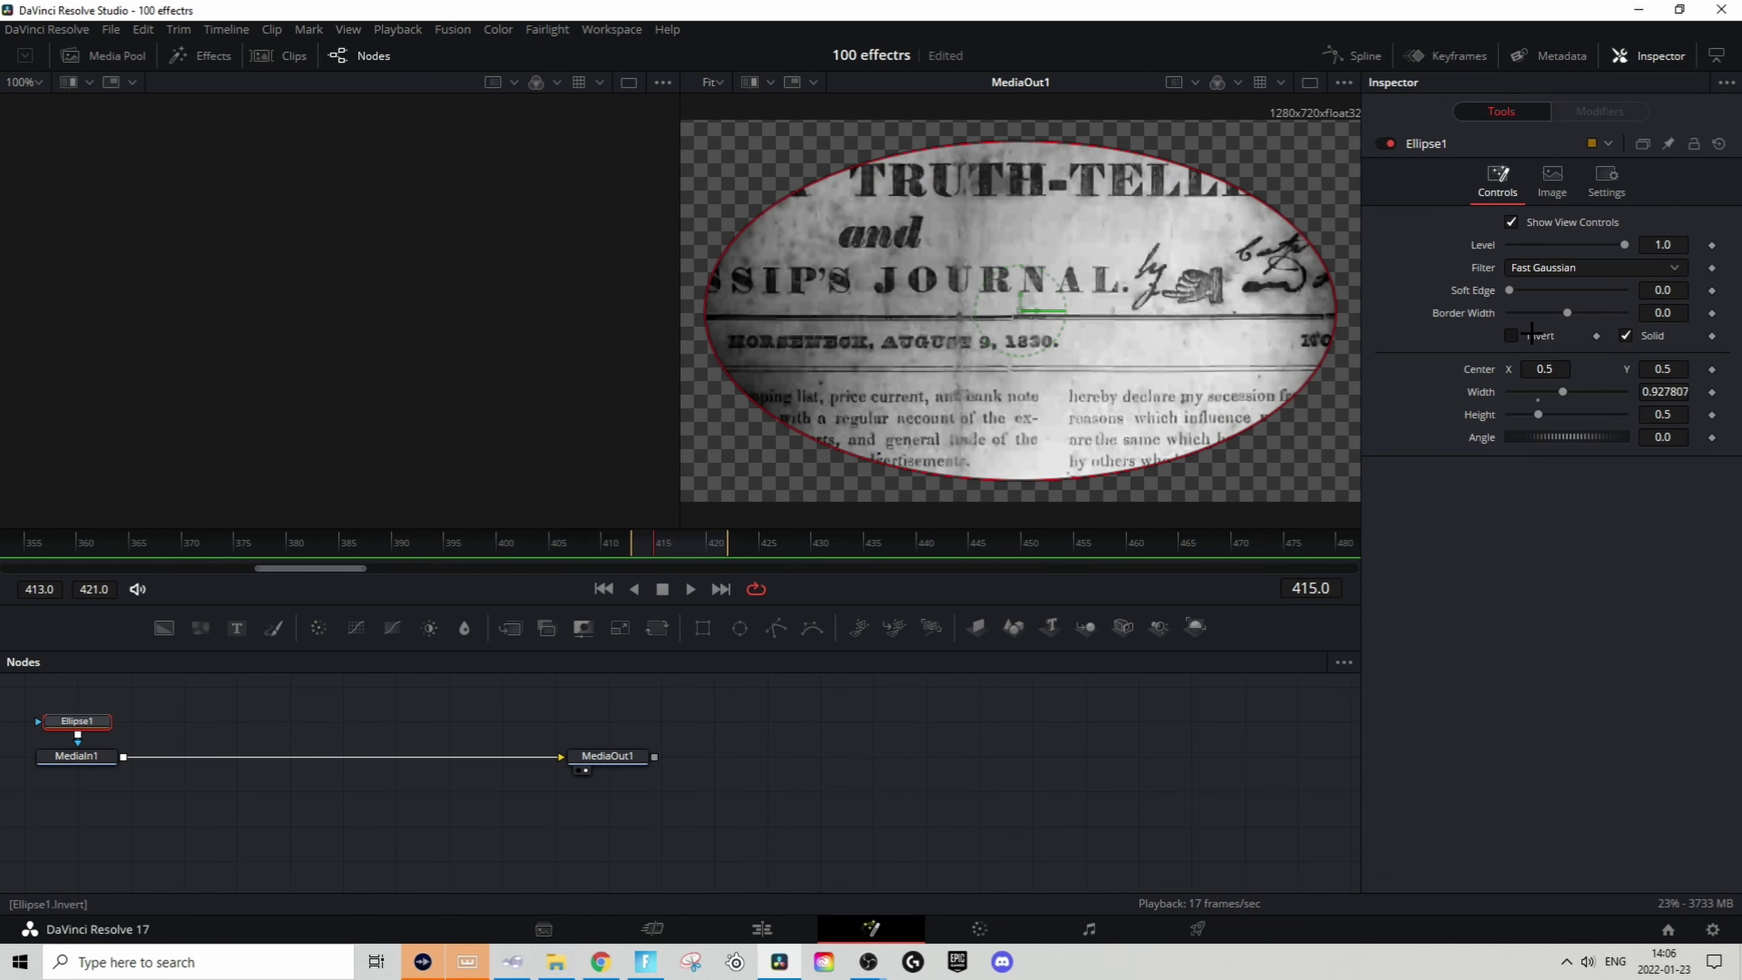
Step: Invert the ellipse mask and raise its soft edge so the newspaper fades in around the frame's borders
click(1511, 335)
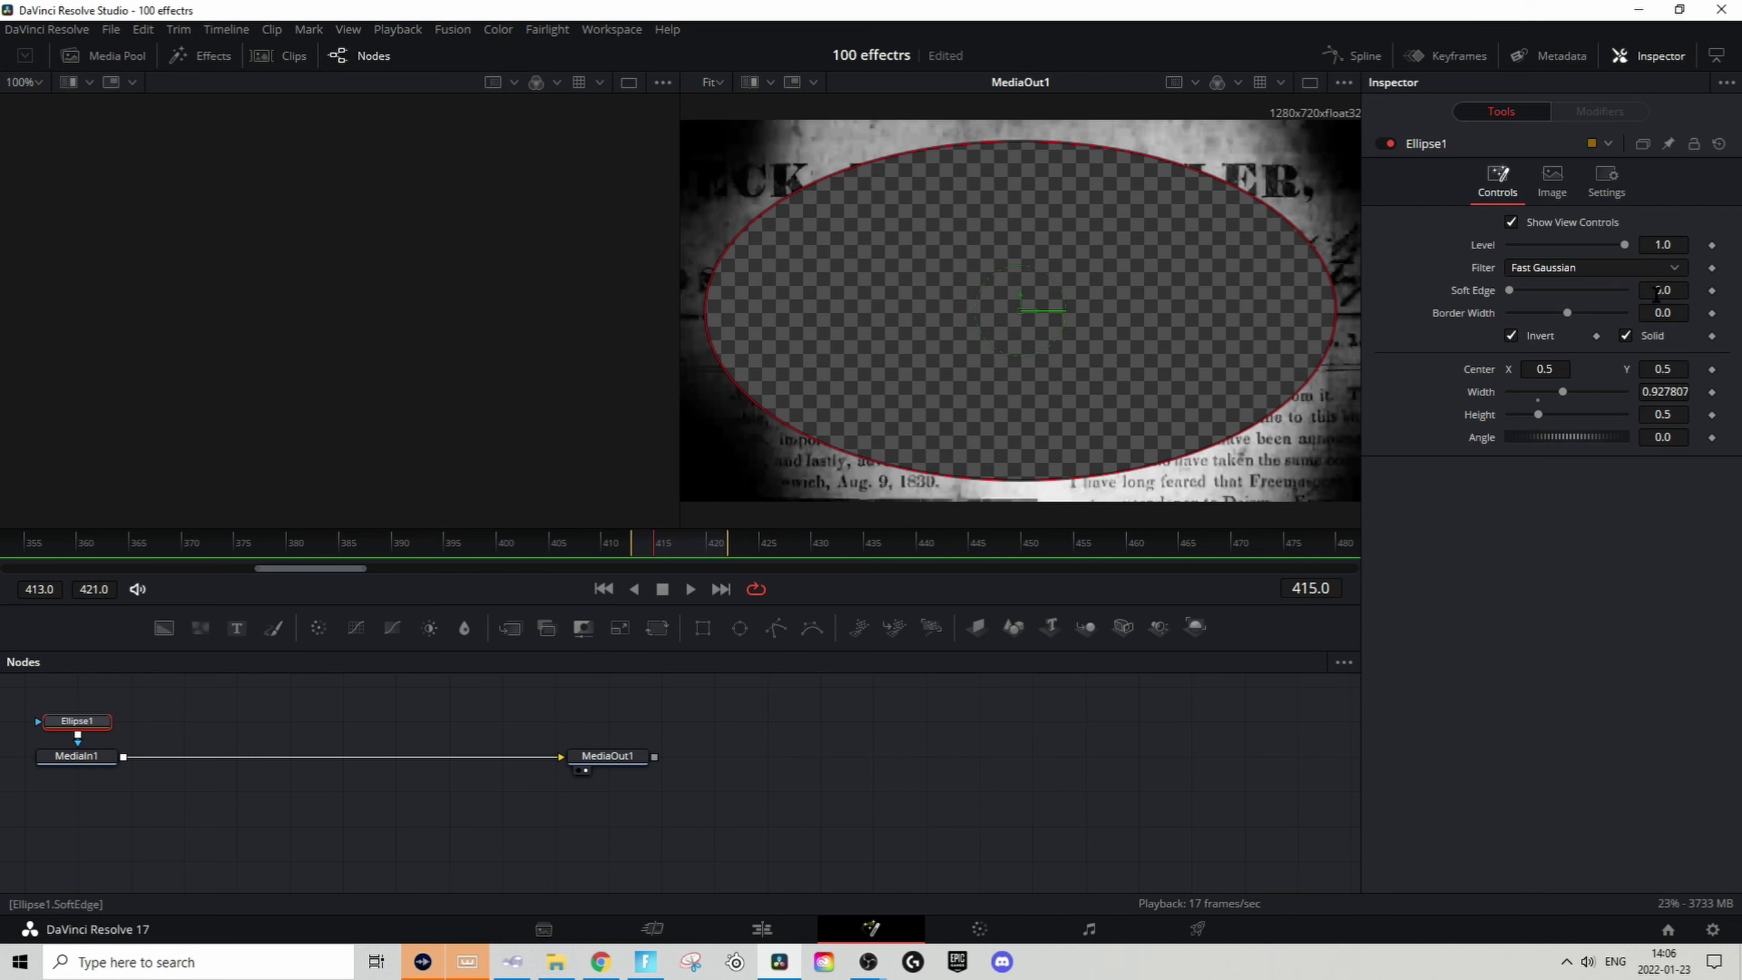
drag(1658, 295, 1738, 296)
drag(1588, 290, 1648, 310)
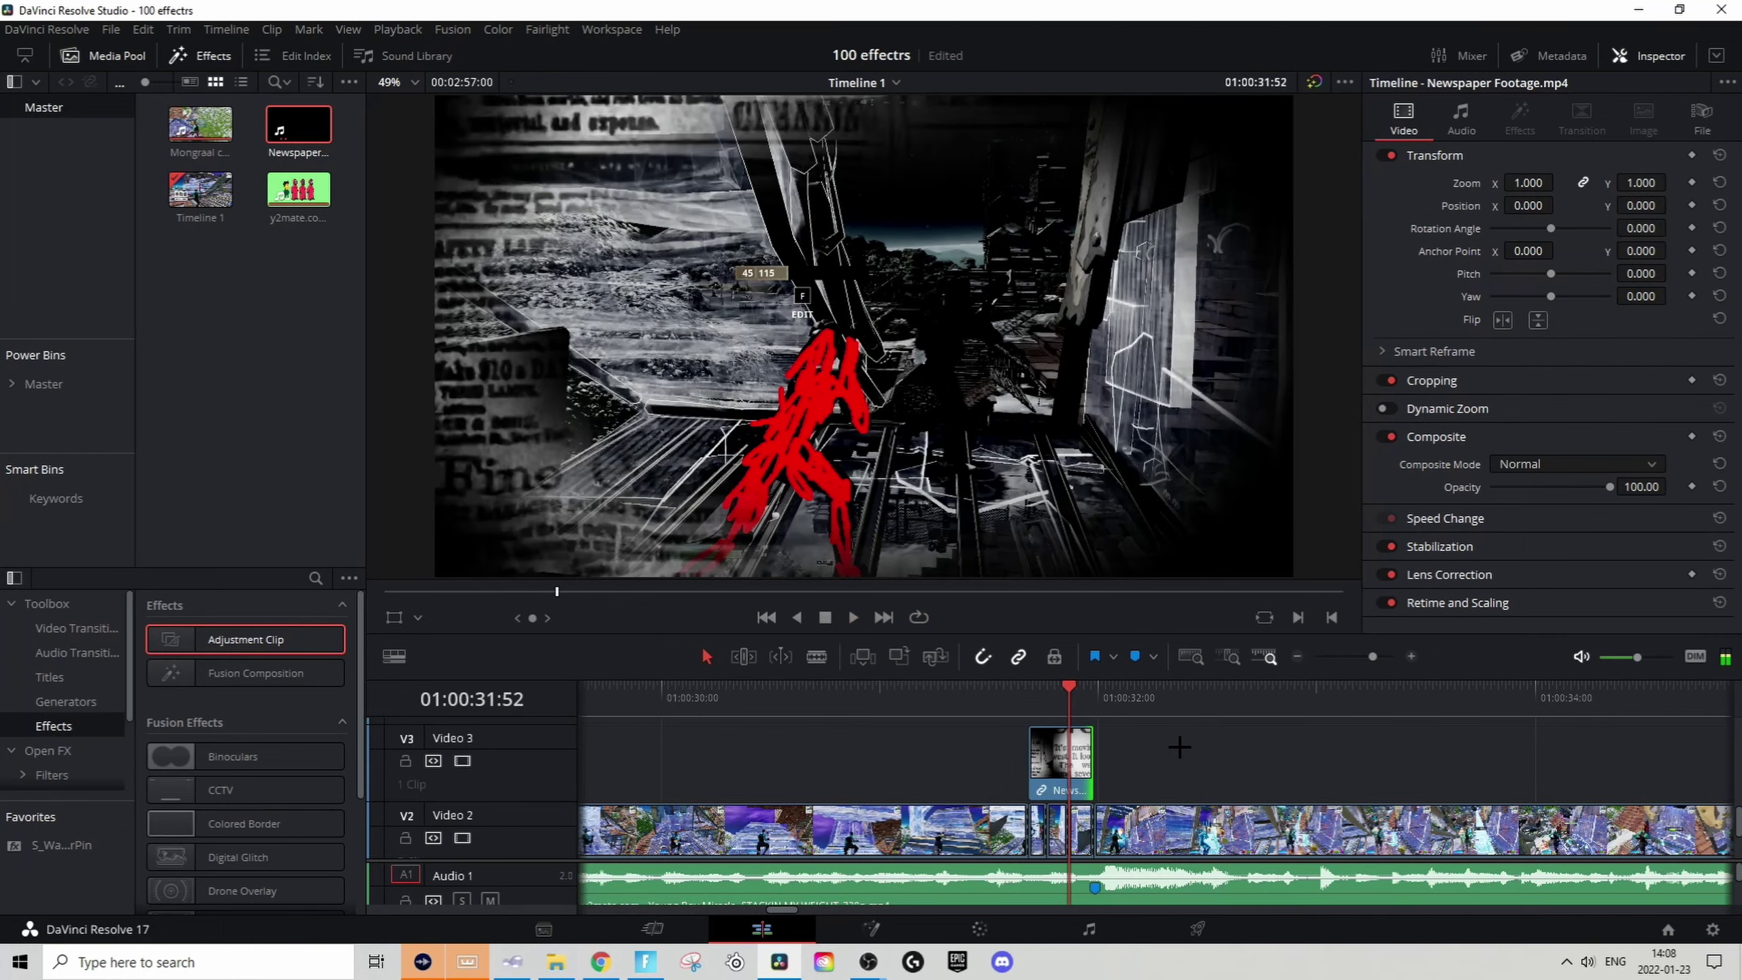
Step: Scrub the timeline from the frozen segments through the shot to 01:00:32:17 to check the newspaper overlay
click(1139, 686)
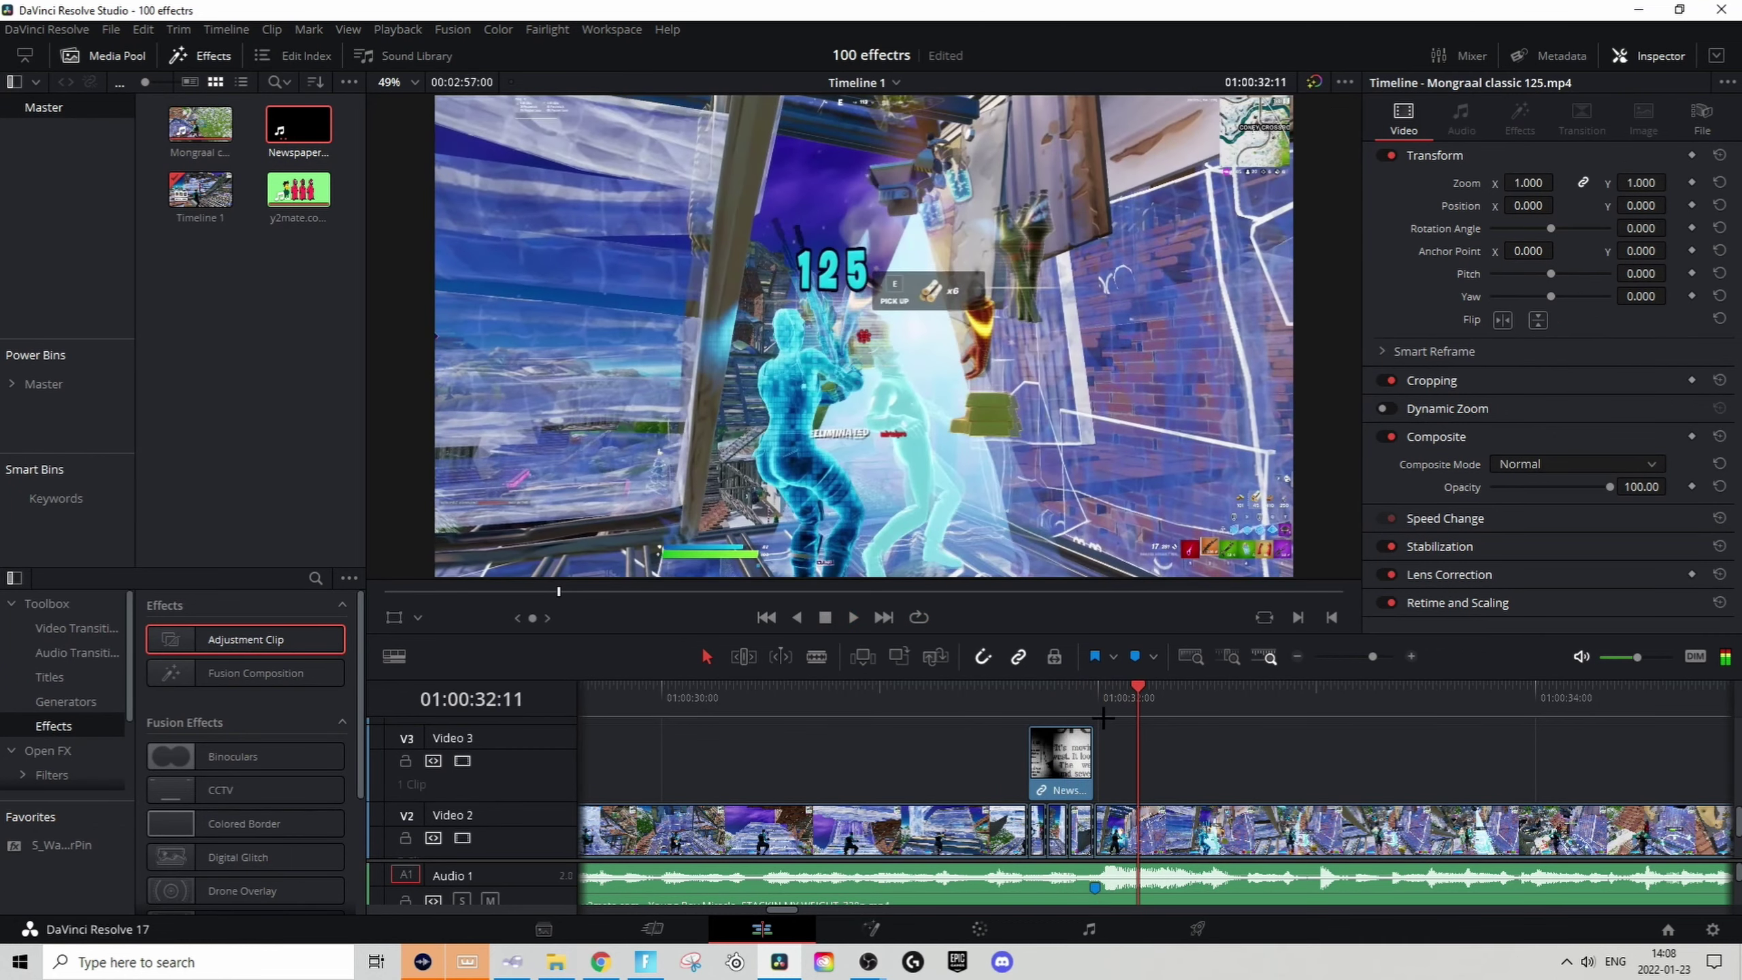
click(1043, 685)
drag(1041, 686, 1160, 688)
Step: Place an Adjustment Clip on Video 4 so that it ends with the newspaper clip at 01:00:31:59
scroll(1201, 731, up, 2)
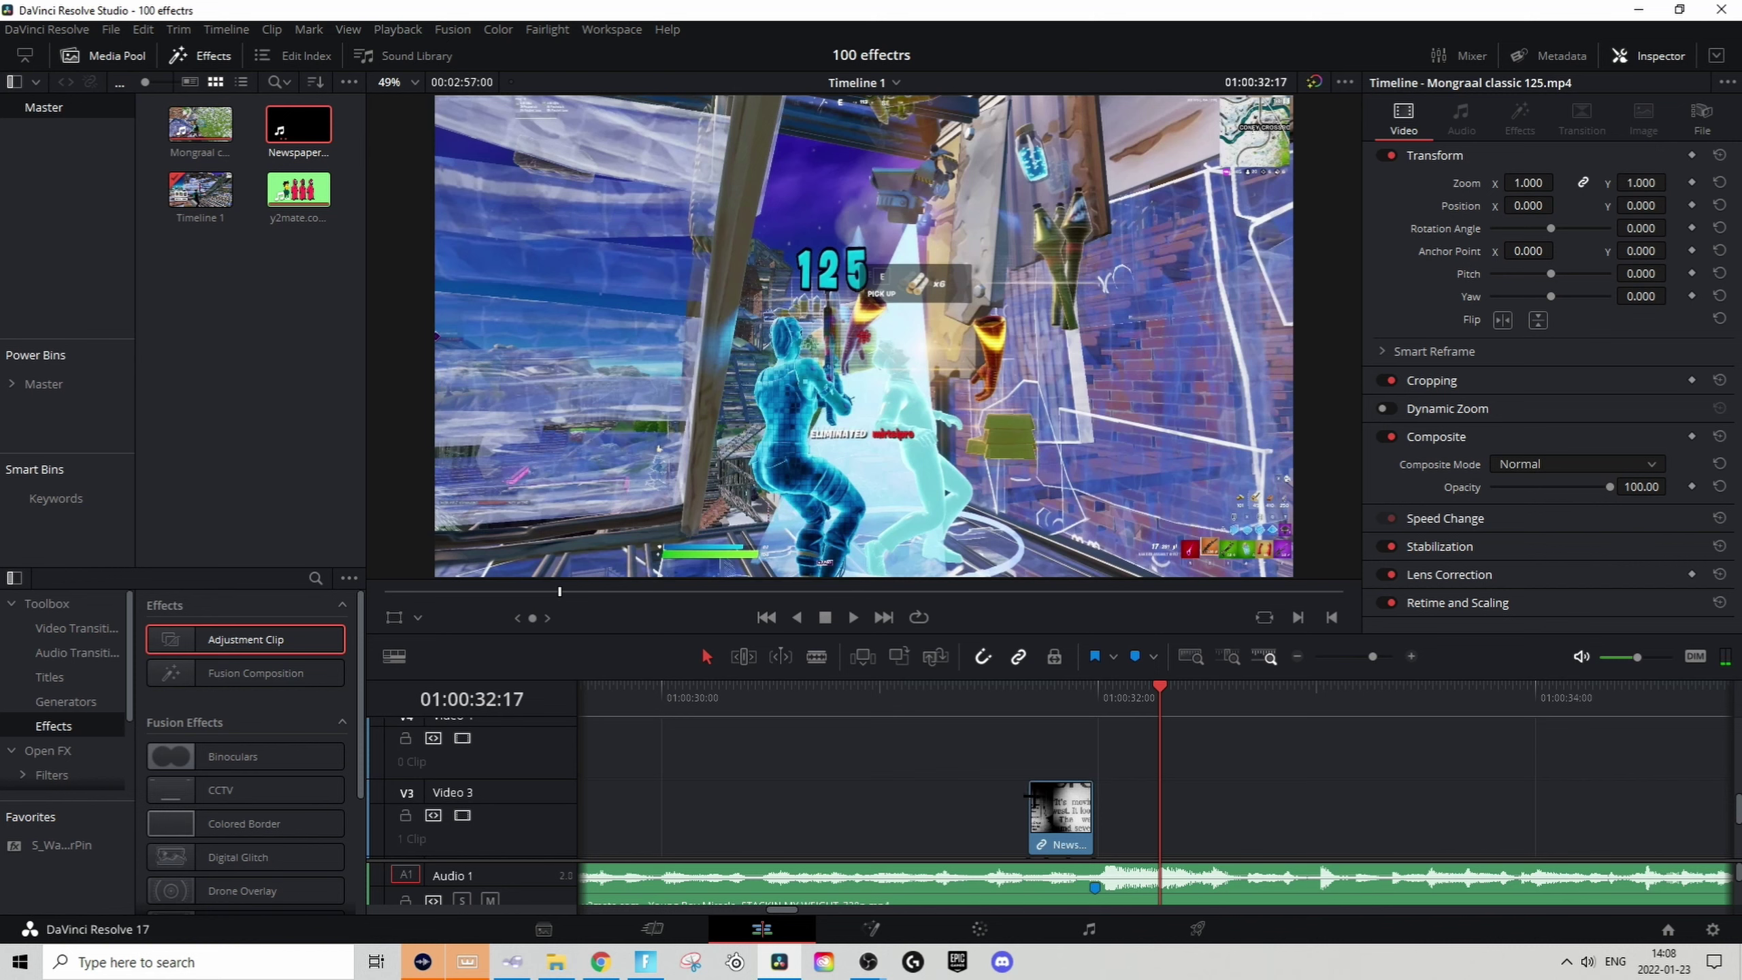
scroll(1034, 795, down, 2)
drag(1375, 655, 1372, 655)
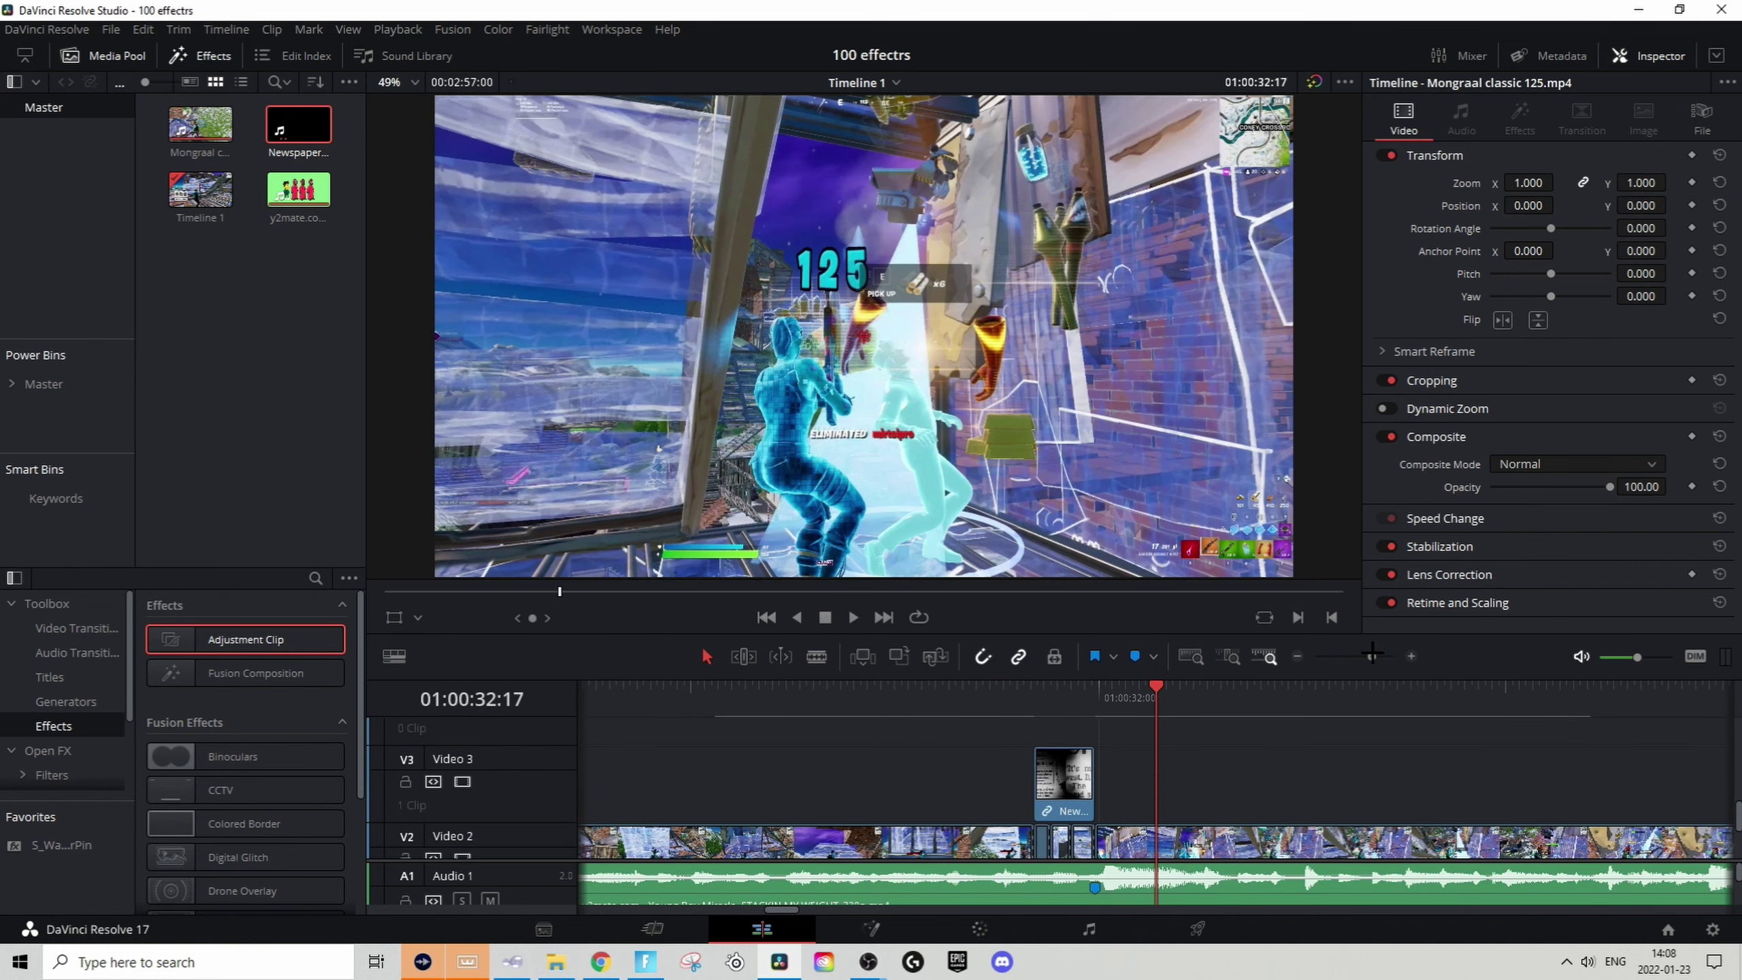
click(36, 708)
click(41, 725)
mouse_move(245, 639)
mouse_down()
mouse_move(506, 664)
mouse_move(692, 736)
mouse_move(651, 748)
mouse_up()
key(ctrl+minus)
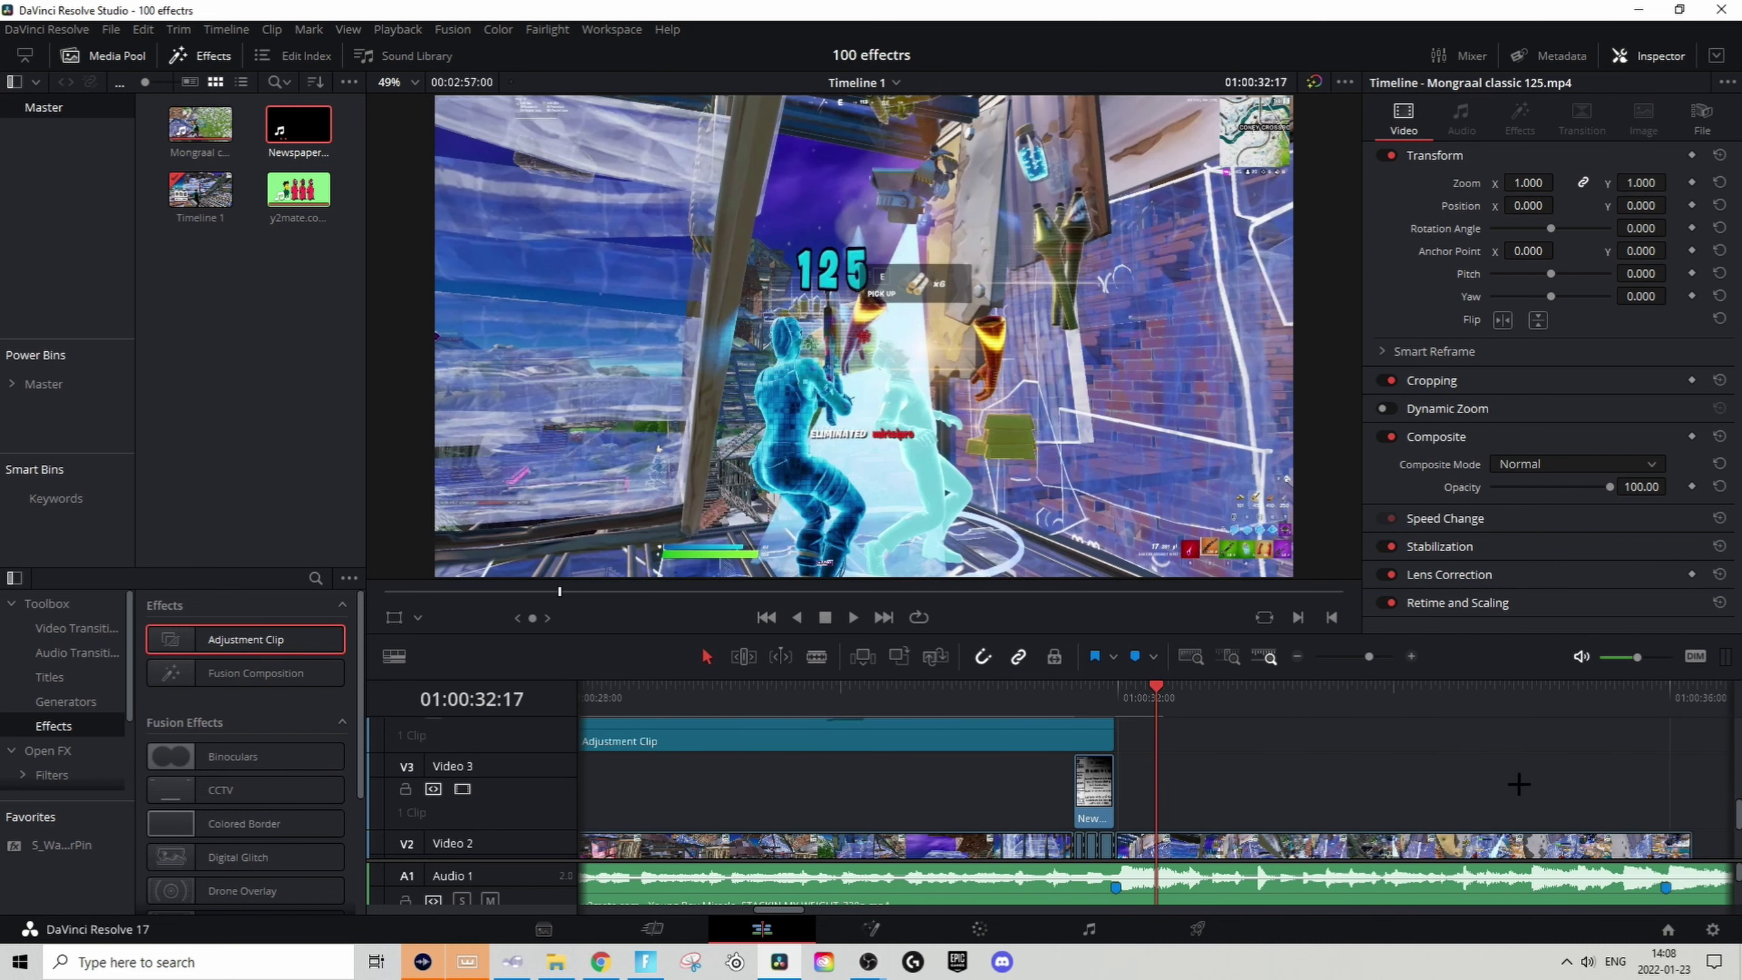
drag(1102, 688, 1115, 689)
key(ctrl+equal)
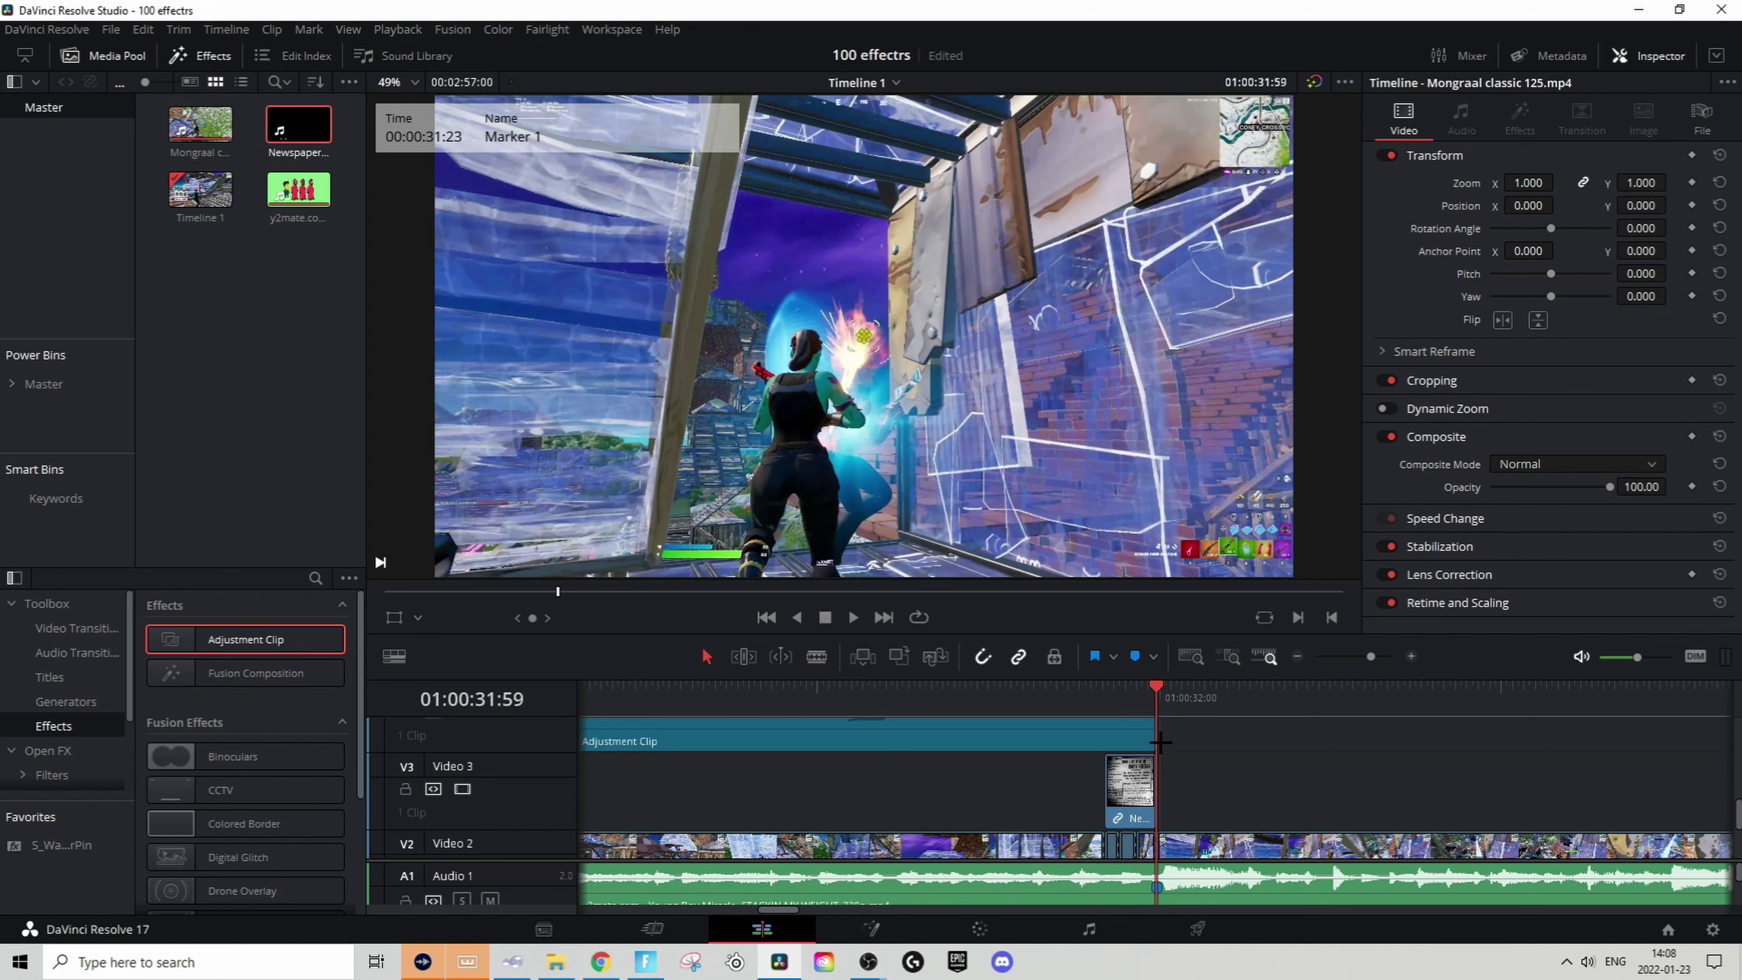
Step: Open the Video 4 adjustment clip in Fusion and insert the saved effect preset between MediaIn1 and MediaOut1
click(1056, 695)
scroll(1032, 769, up, 2)
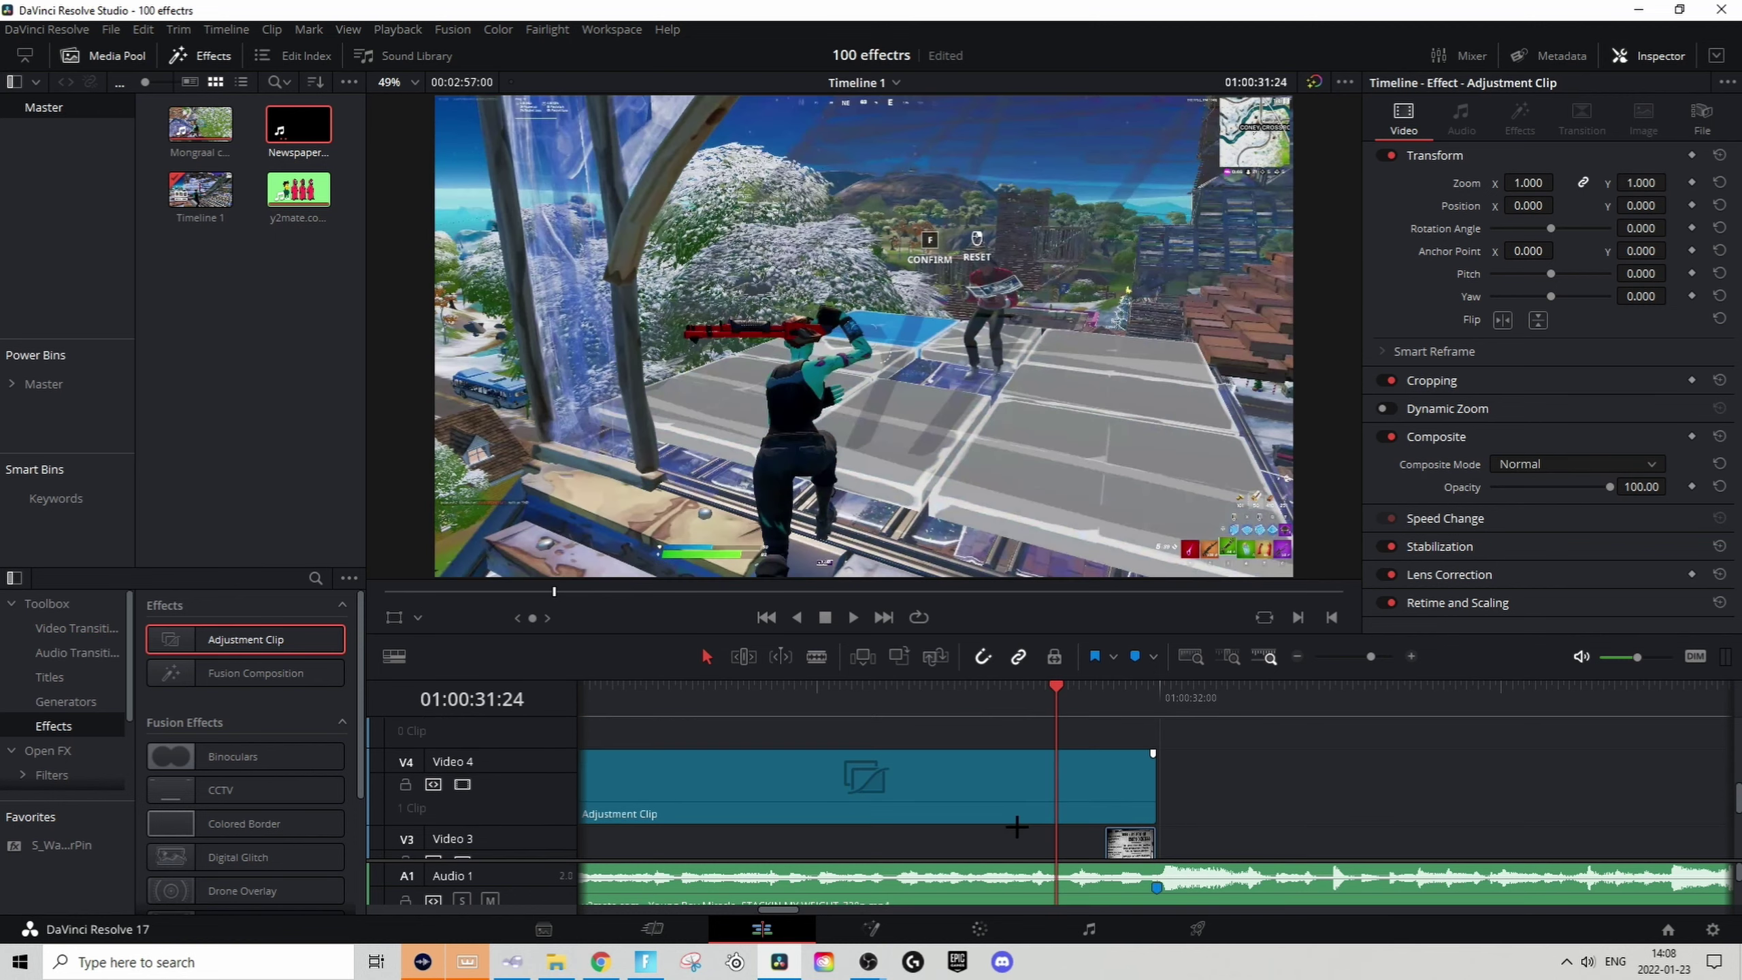
click(854, 926)
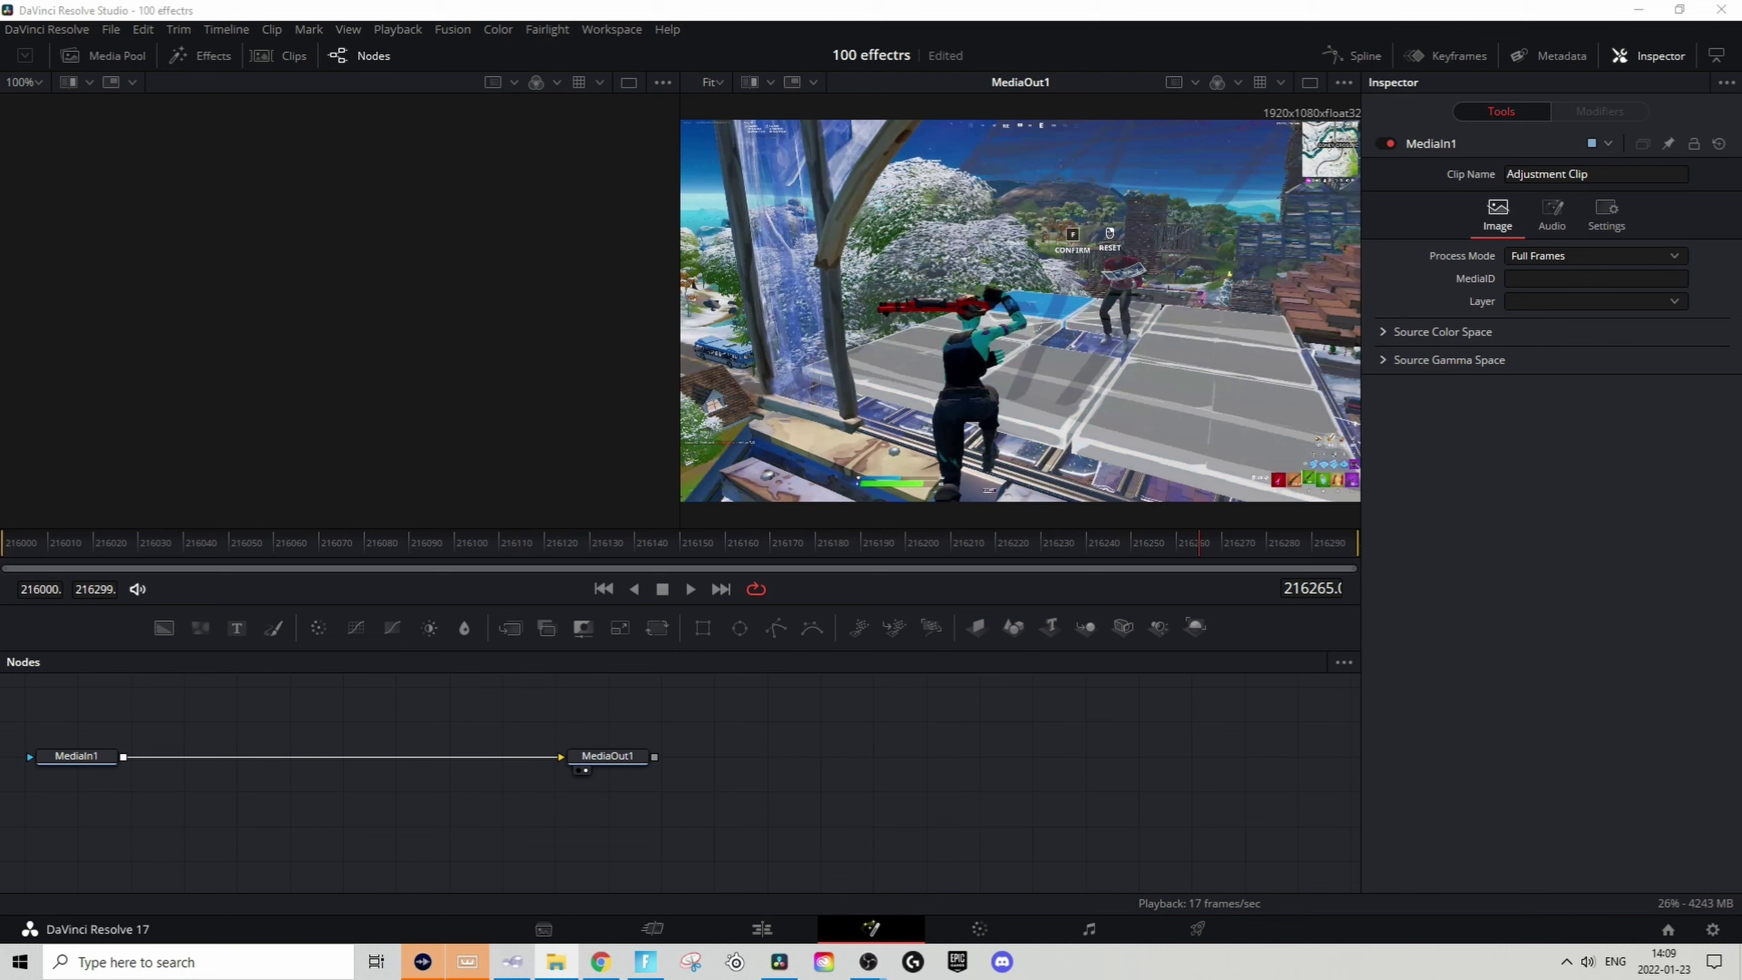
drag(857, 961, 320, 760)
click(762, 928)
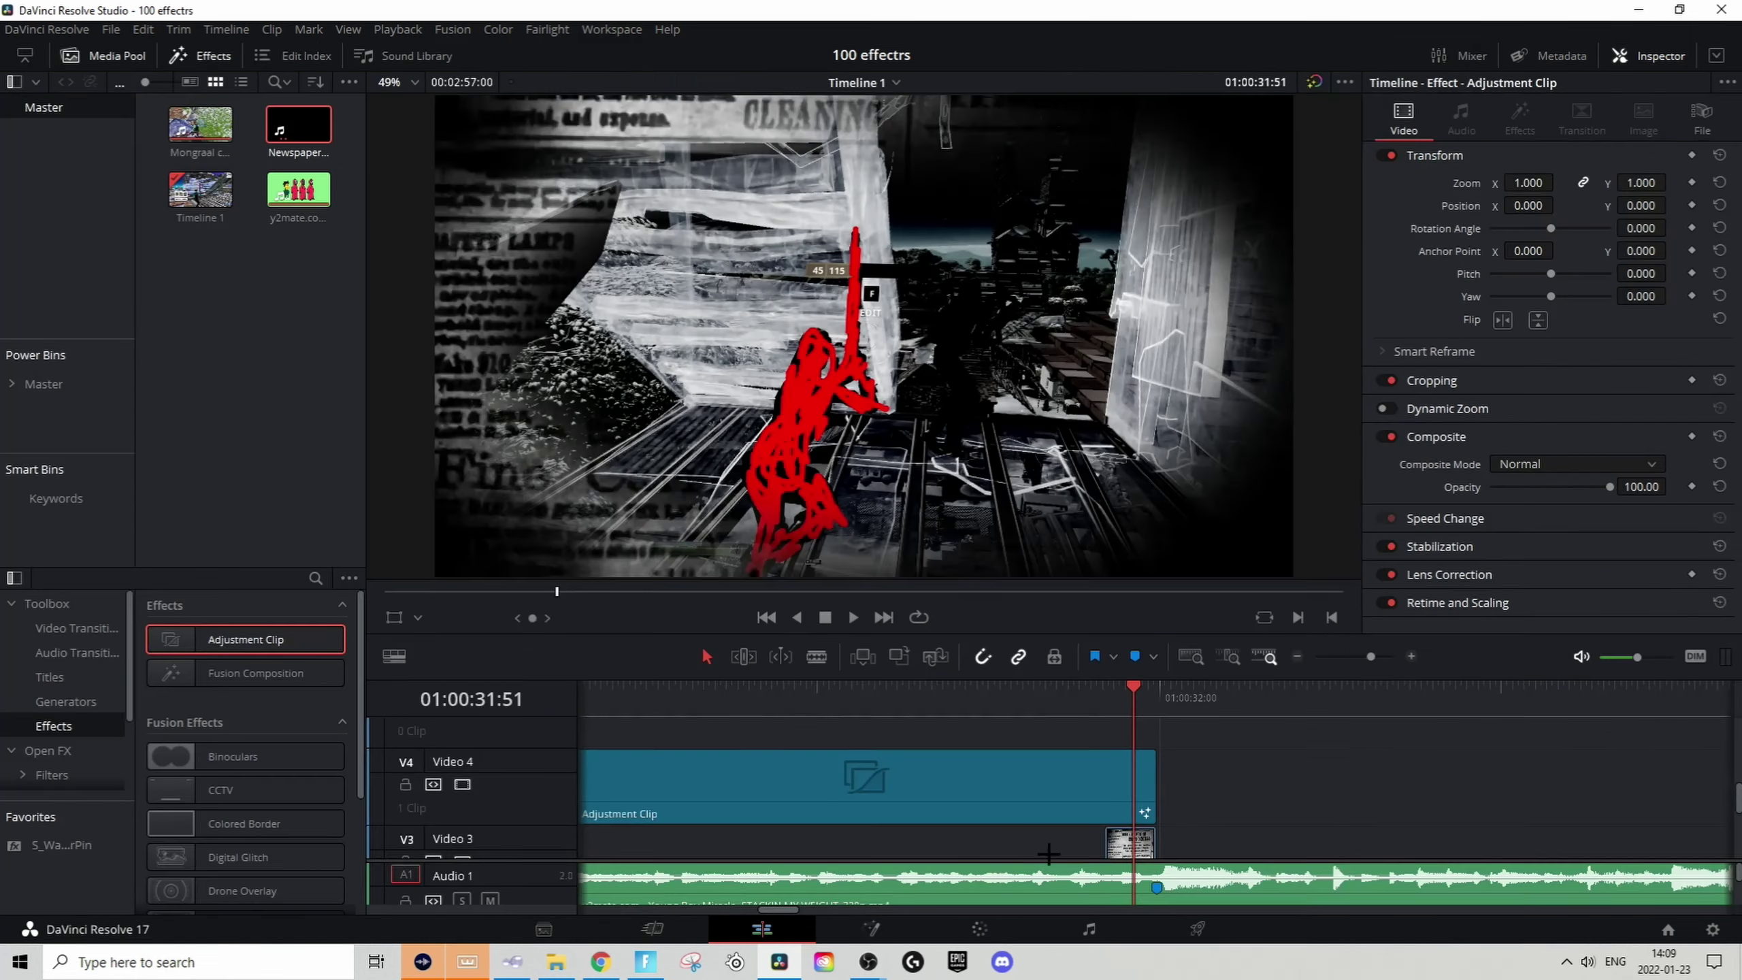
Step: Turn on Render Cache Color Output for the Video 4 adjustment clip and trim its start so it lasts about 2 seconds
click(1106, 697)
right_click(1051, 786)
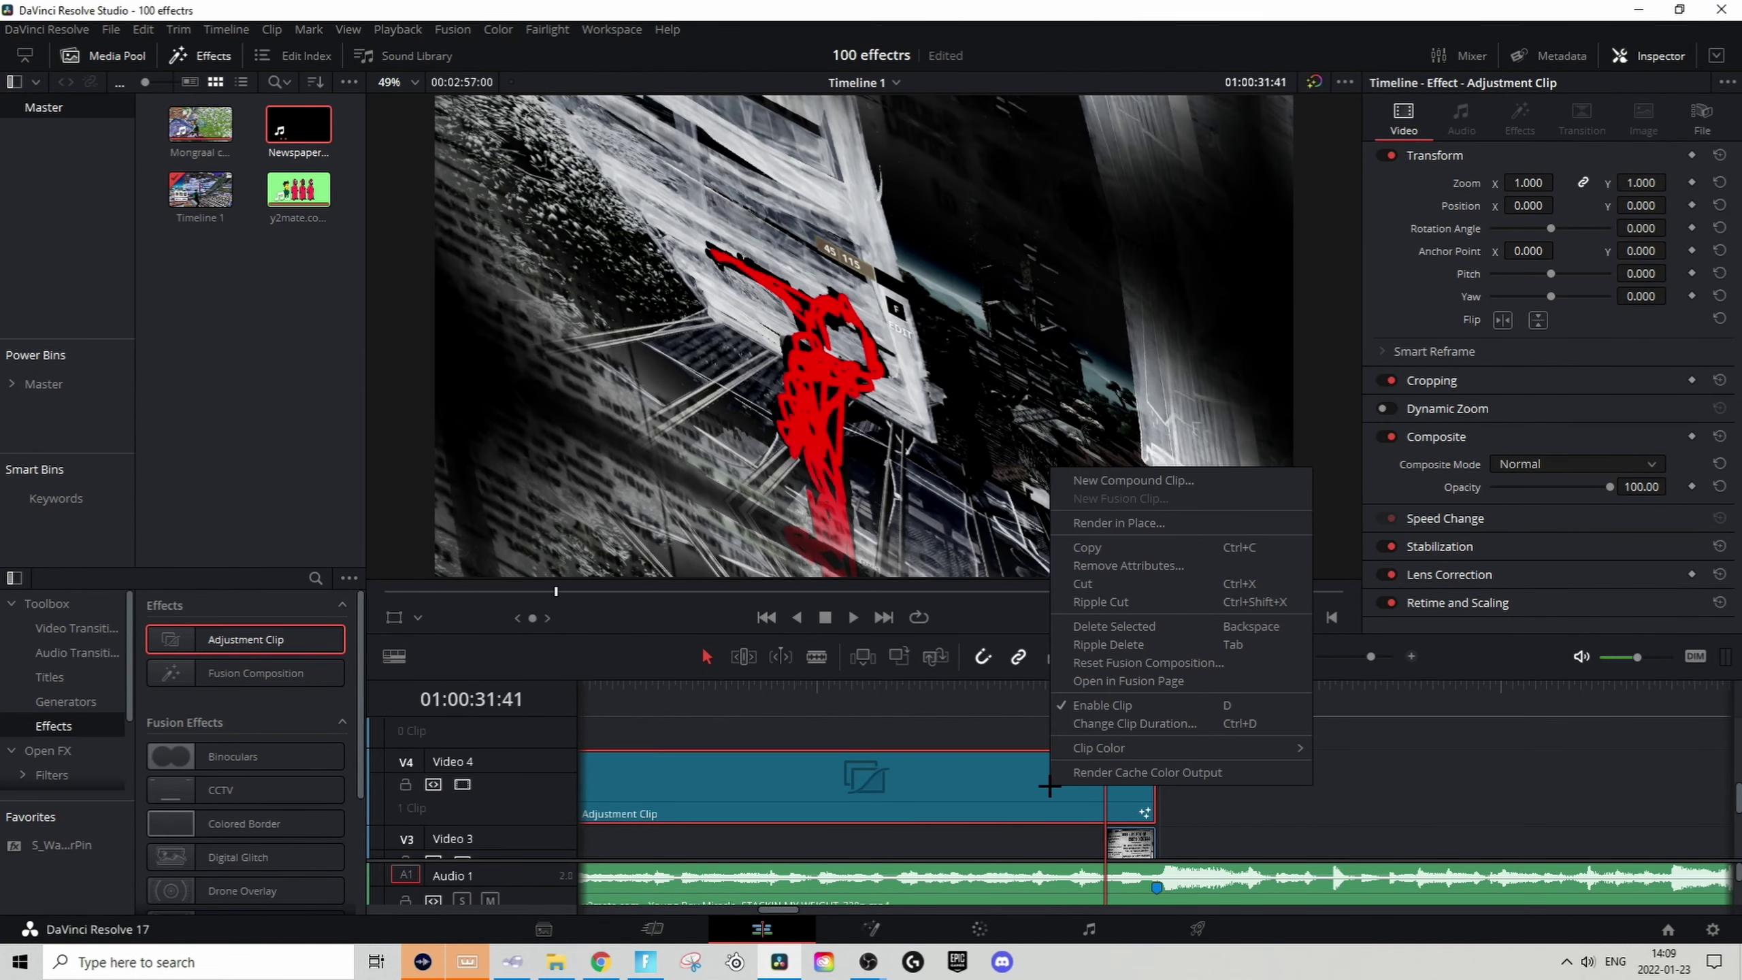
click(1106, 772)
scroll(1101, 780, down, 3)
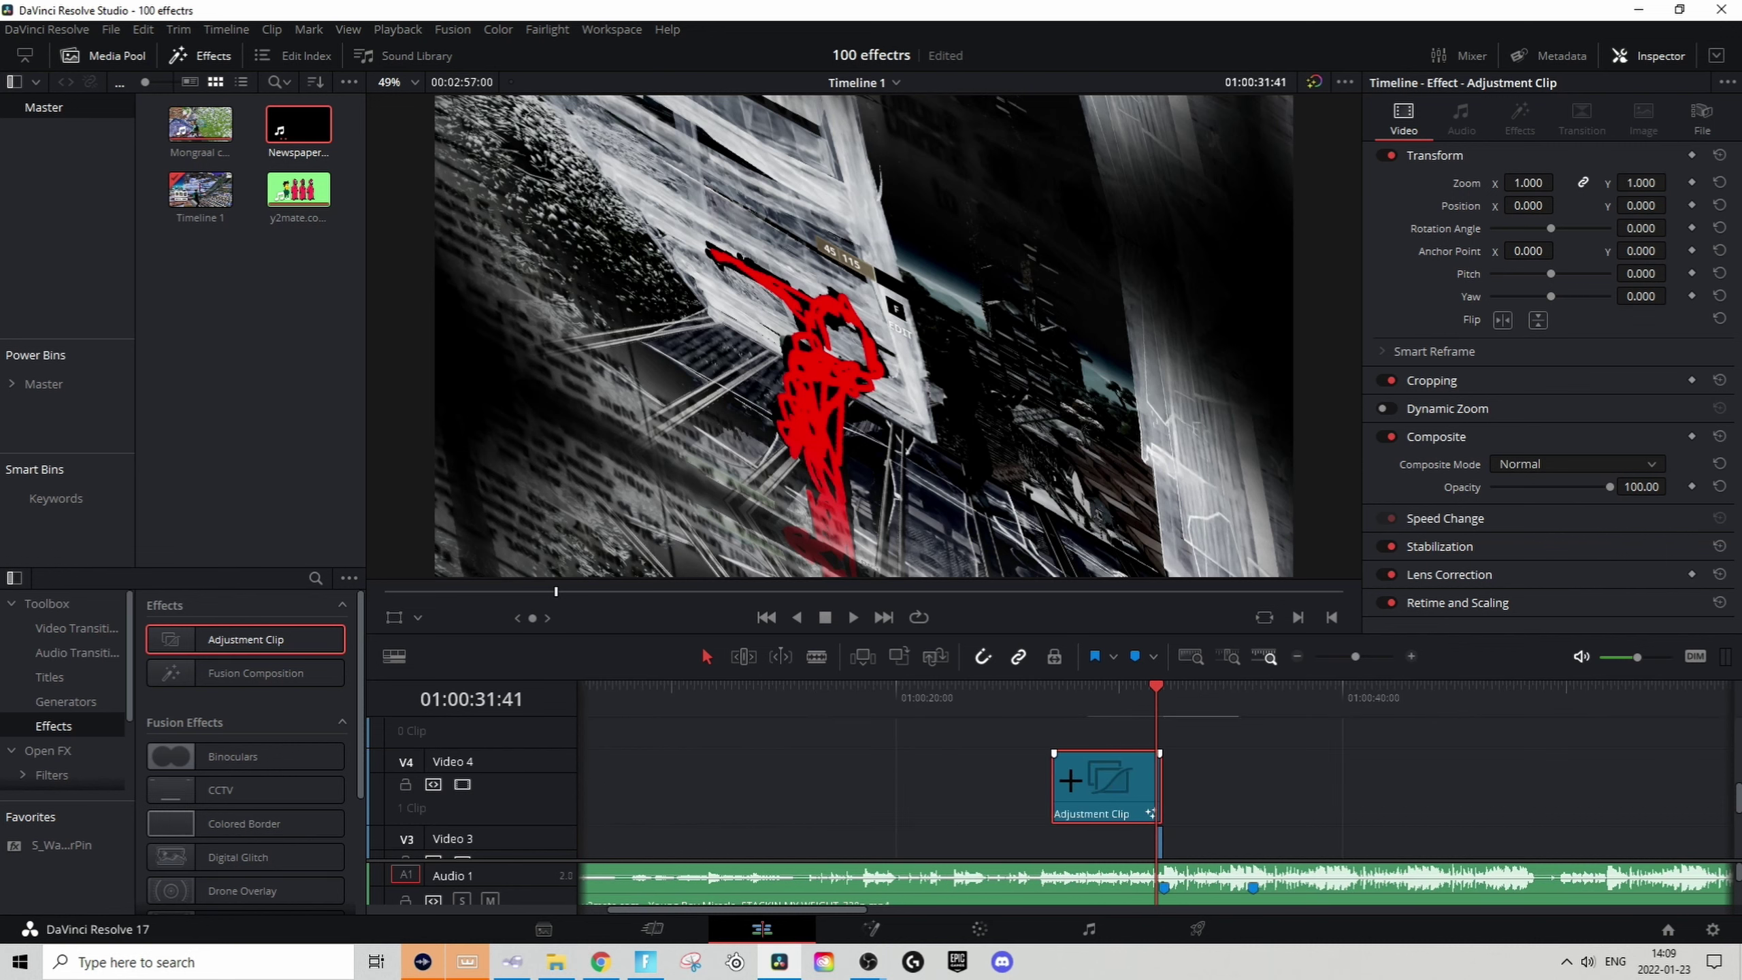
drag(1050, 781, 1122, 779)
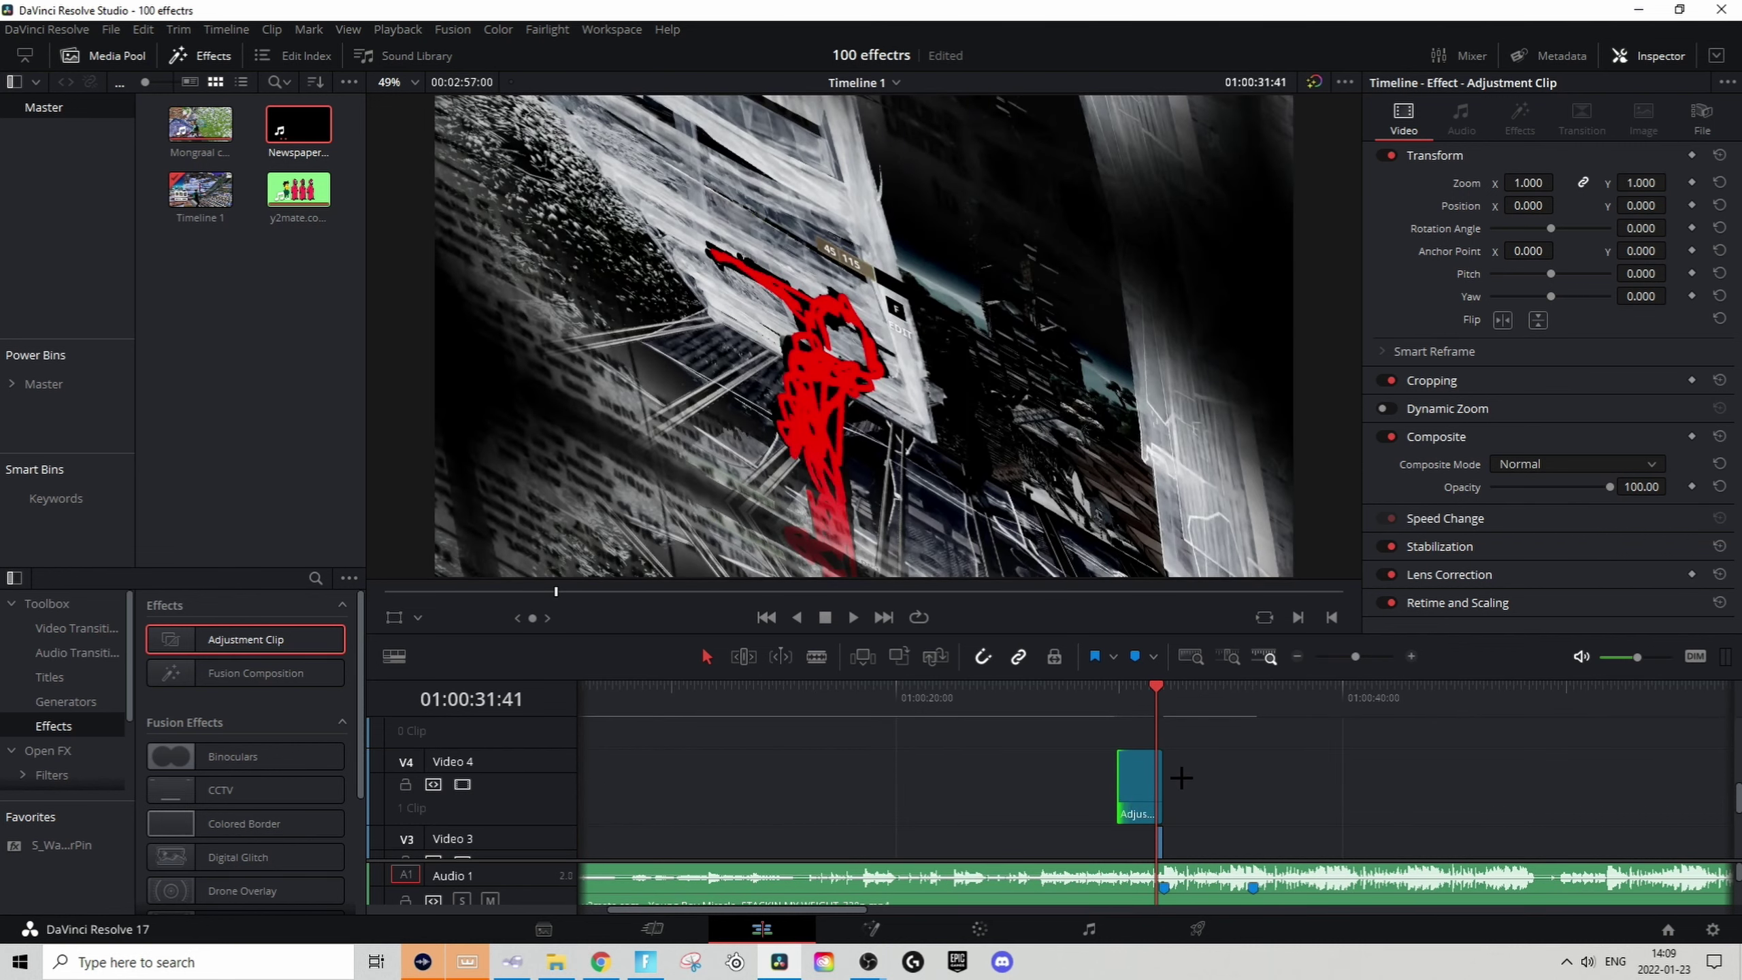
Step: Play the frozen newspaper section to preview the effects of the Video 4 adjustment clip
scroll(1161, 739, up, 3)
click(1106, 693)
key(space)
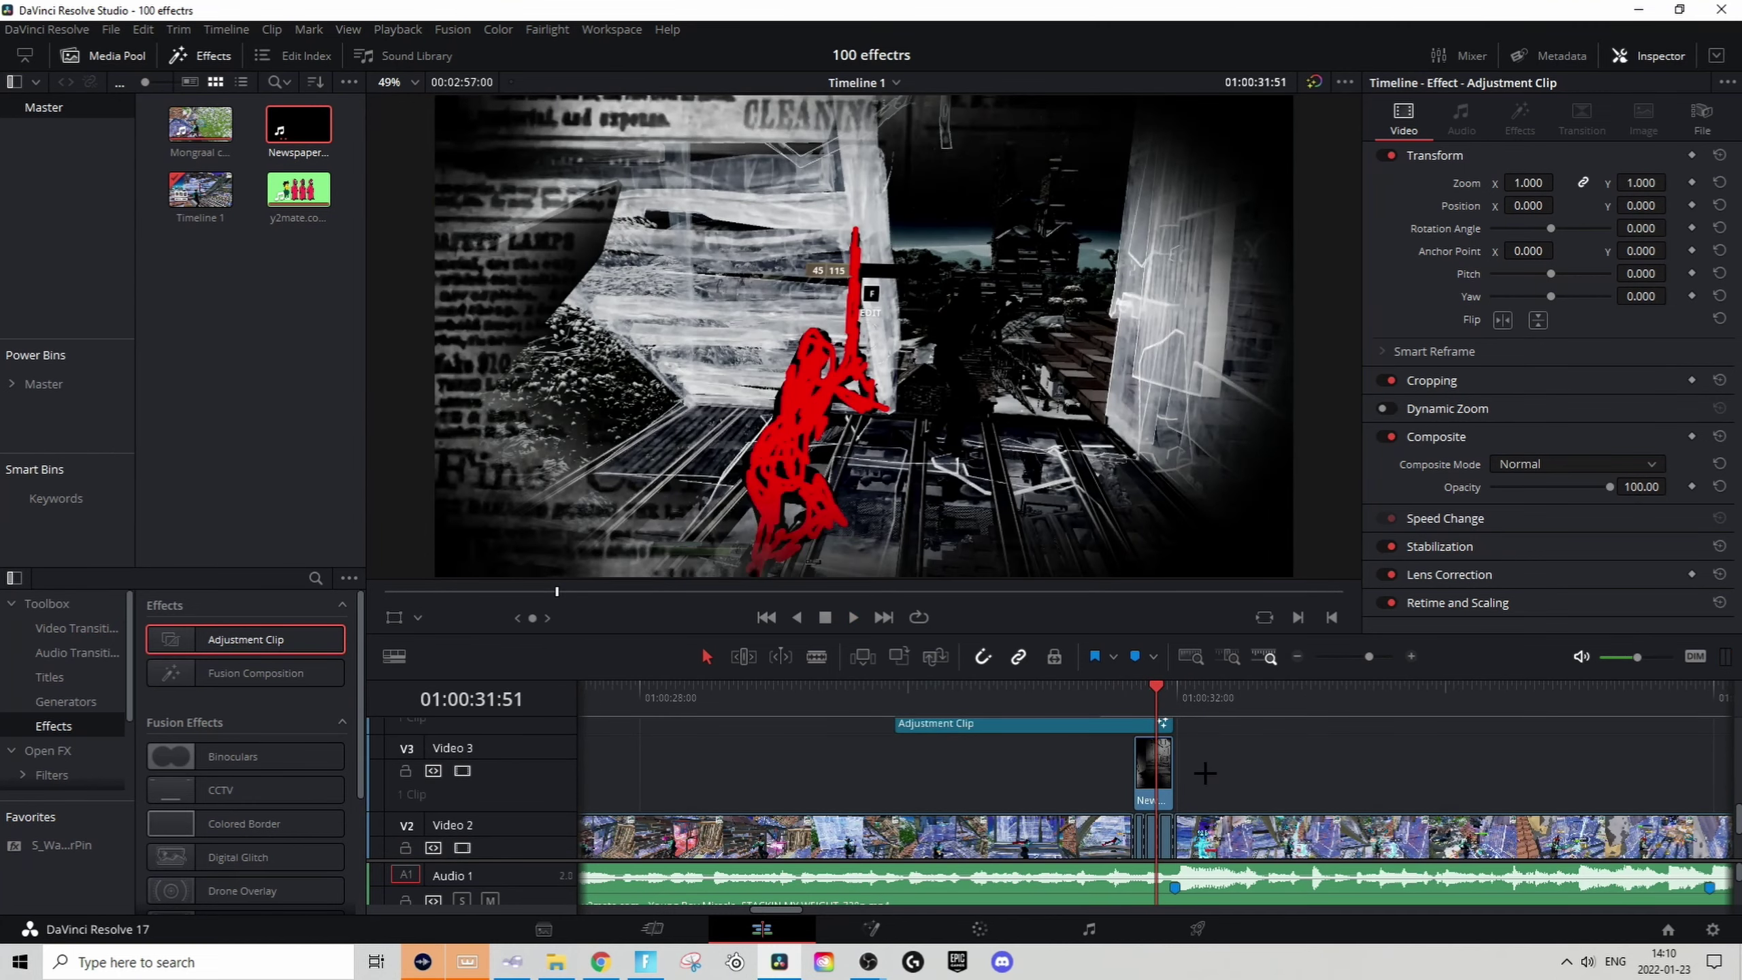
Step: Place another Adjustment Clip on Video 3 directly after the newspaper clip, starting at 01:00:31:59
scroll(1194, 768, up, 2)
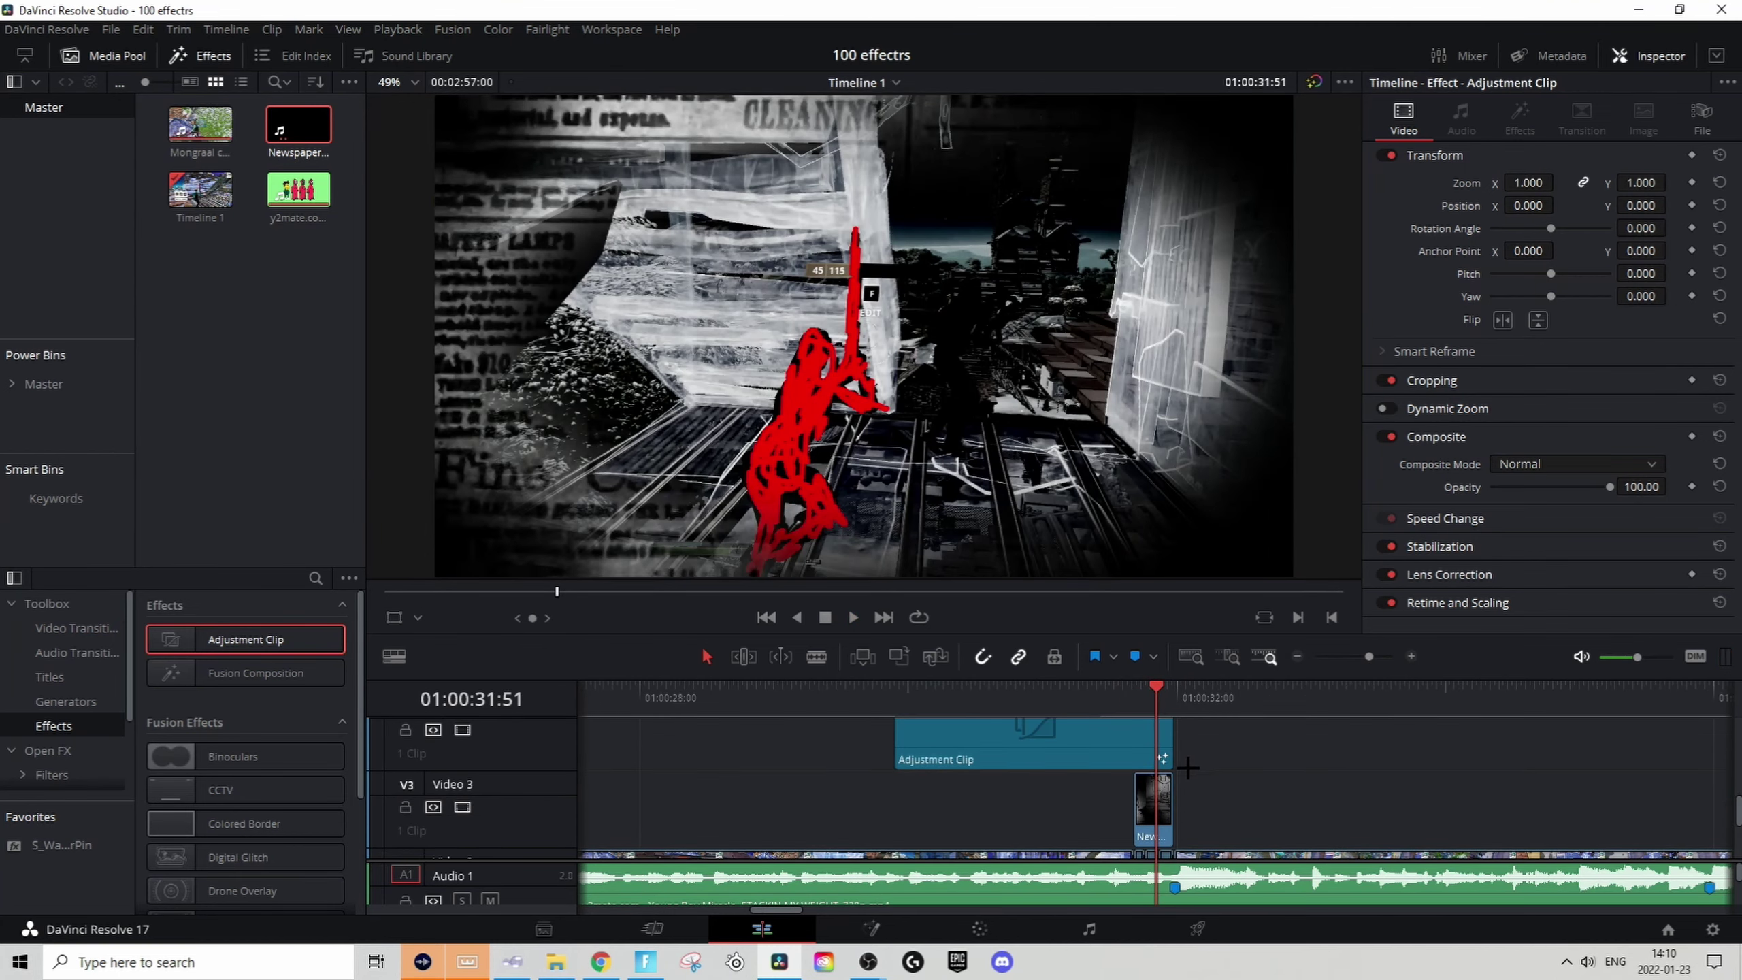
drag(269, 644, 1187, 820)
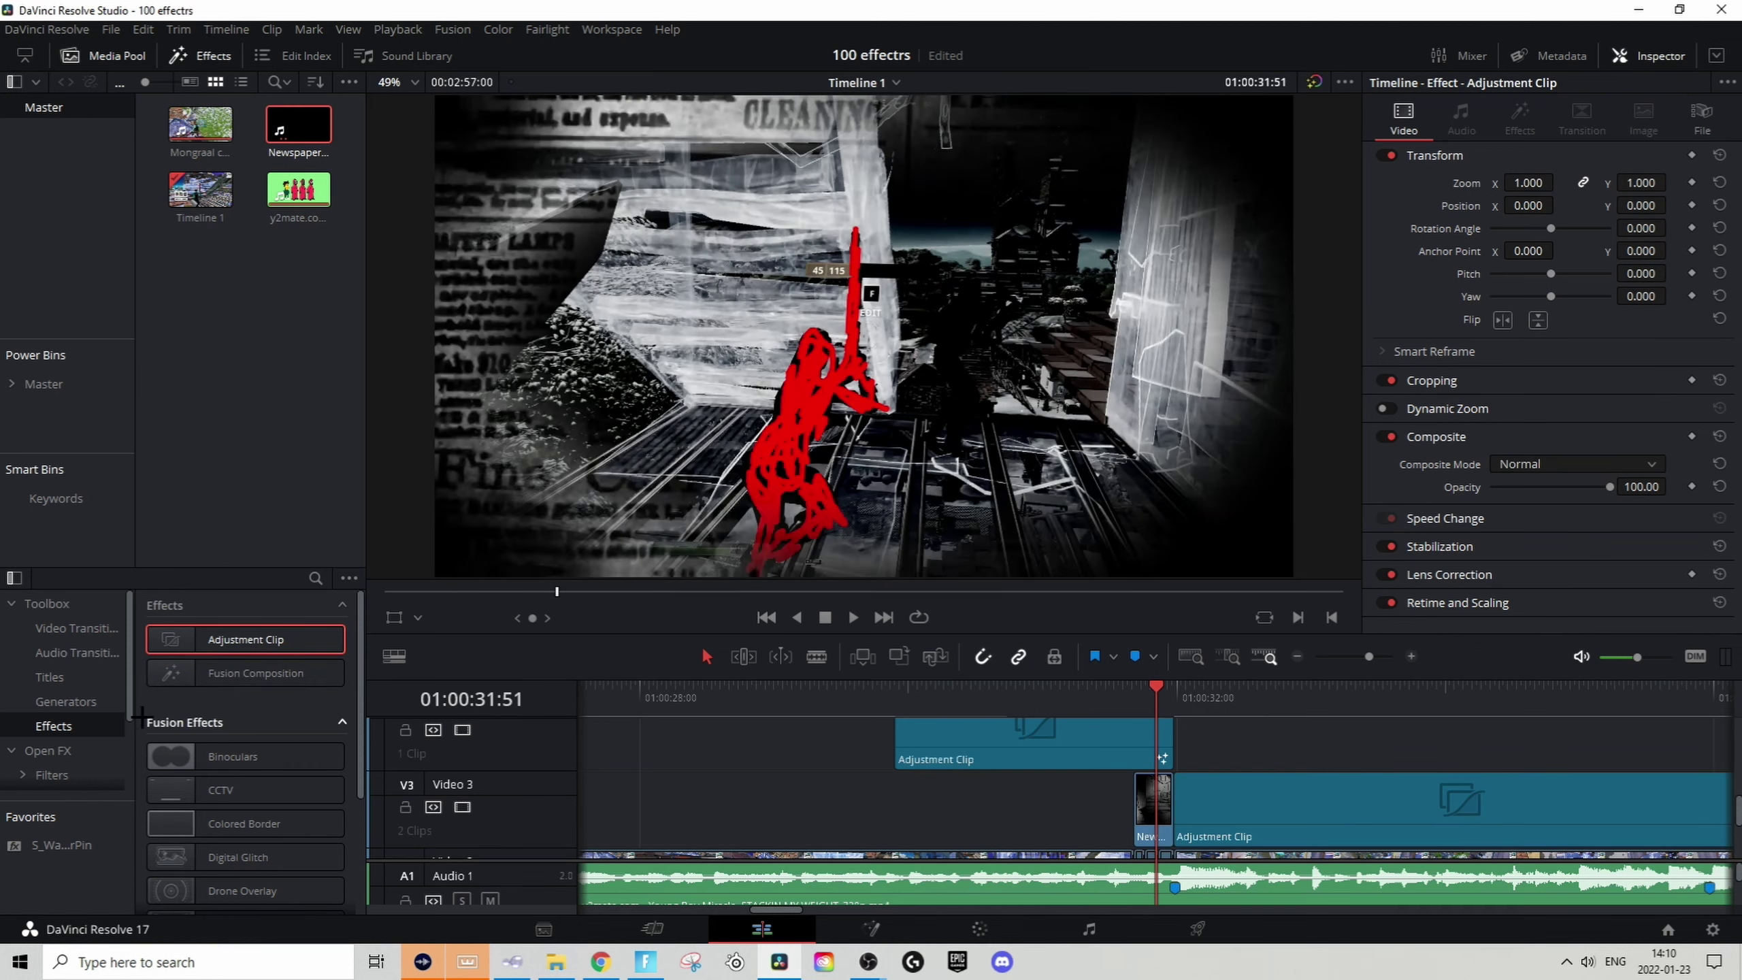
click(1252, 794)
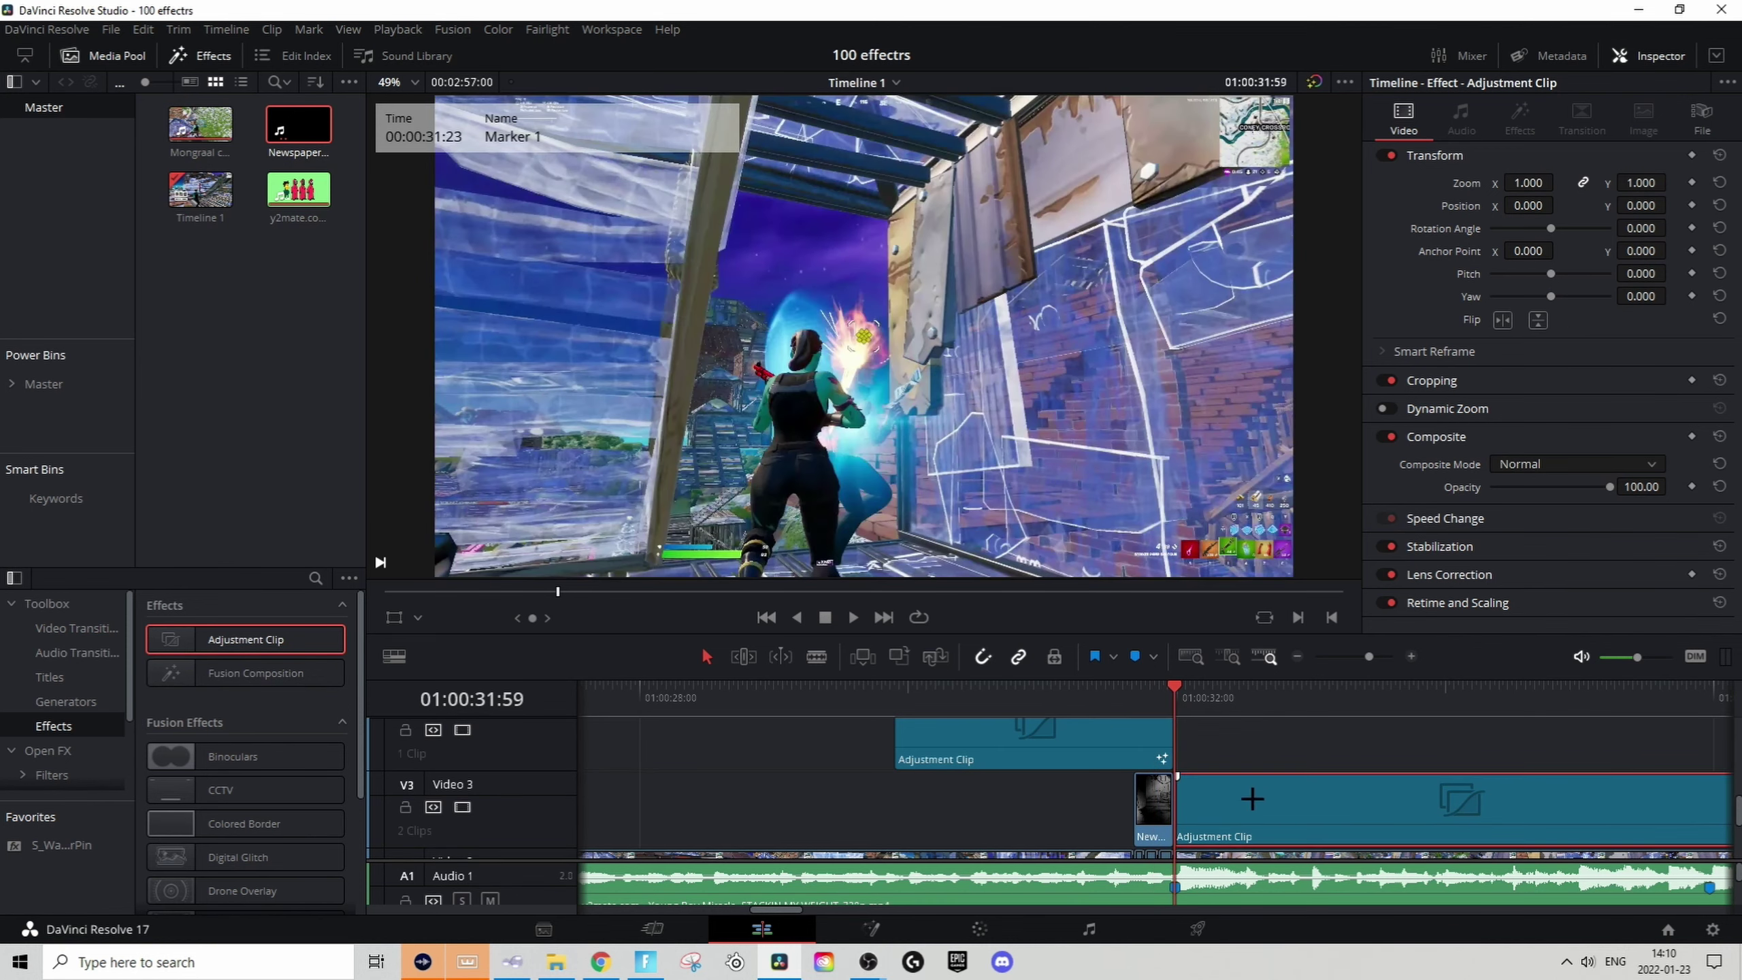
Step: In Fusion, insert the saved S_Shake, S_Flicker, Transform and S_Warp effect nodes between the Video 3 adjustment clip's MediaIn1 and MediaOut1
click(871, 929)
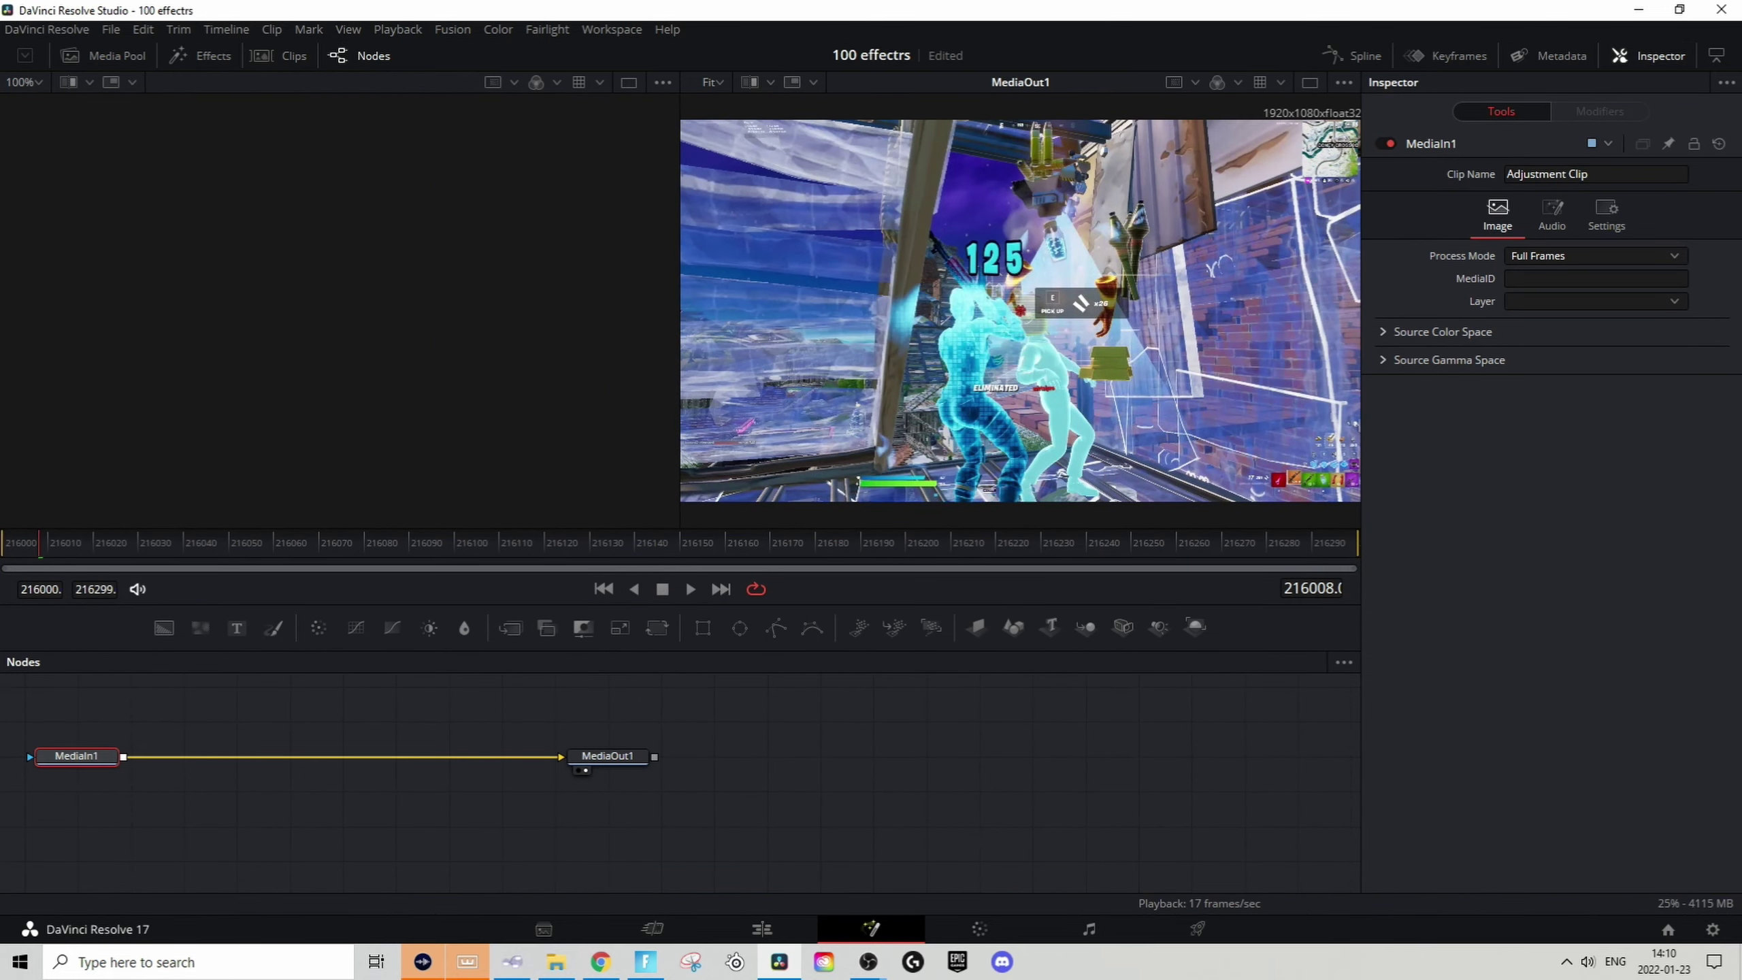
drag(1478, 779, 156, 757)
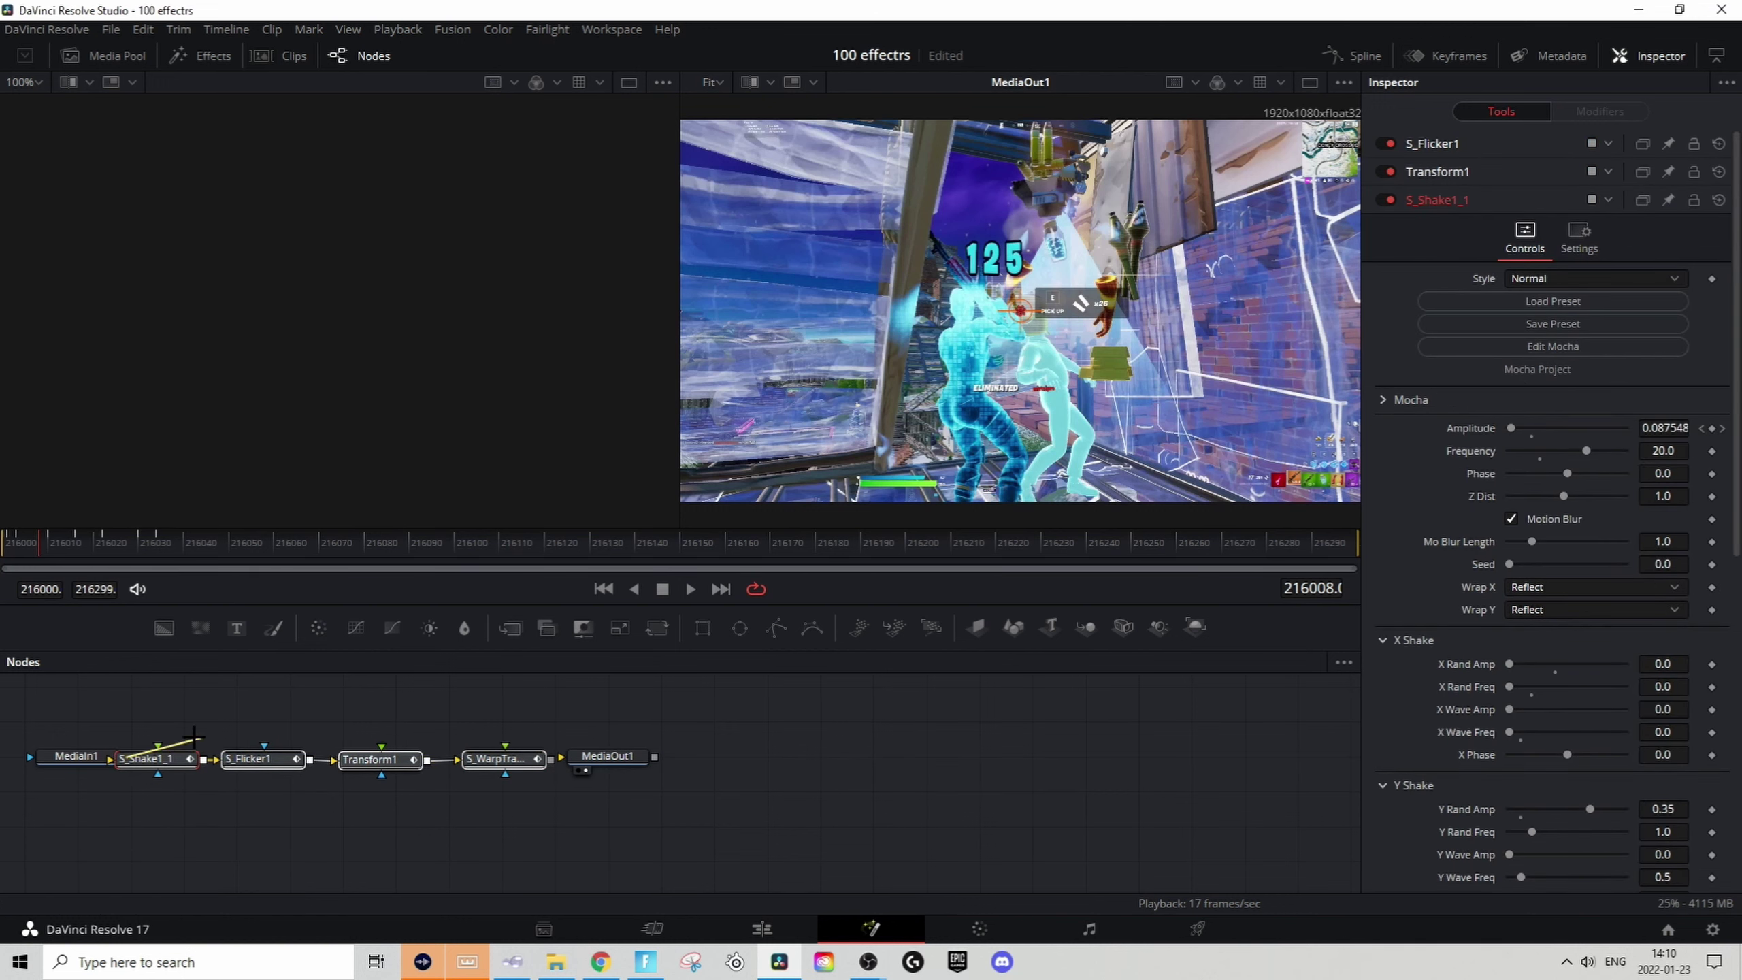
click(762, 928)
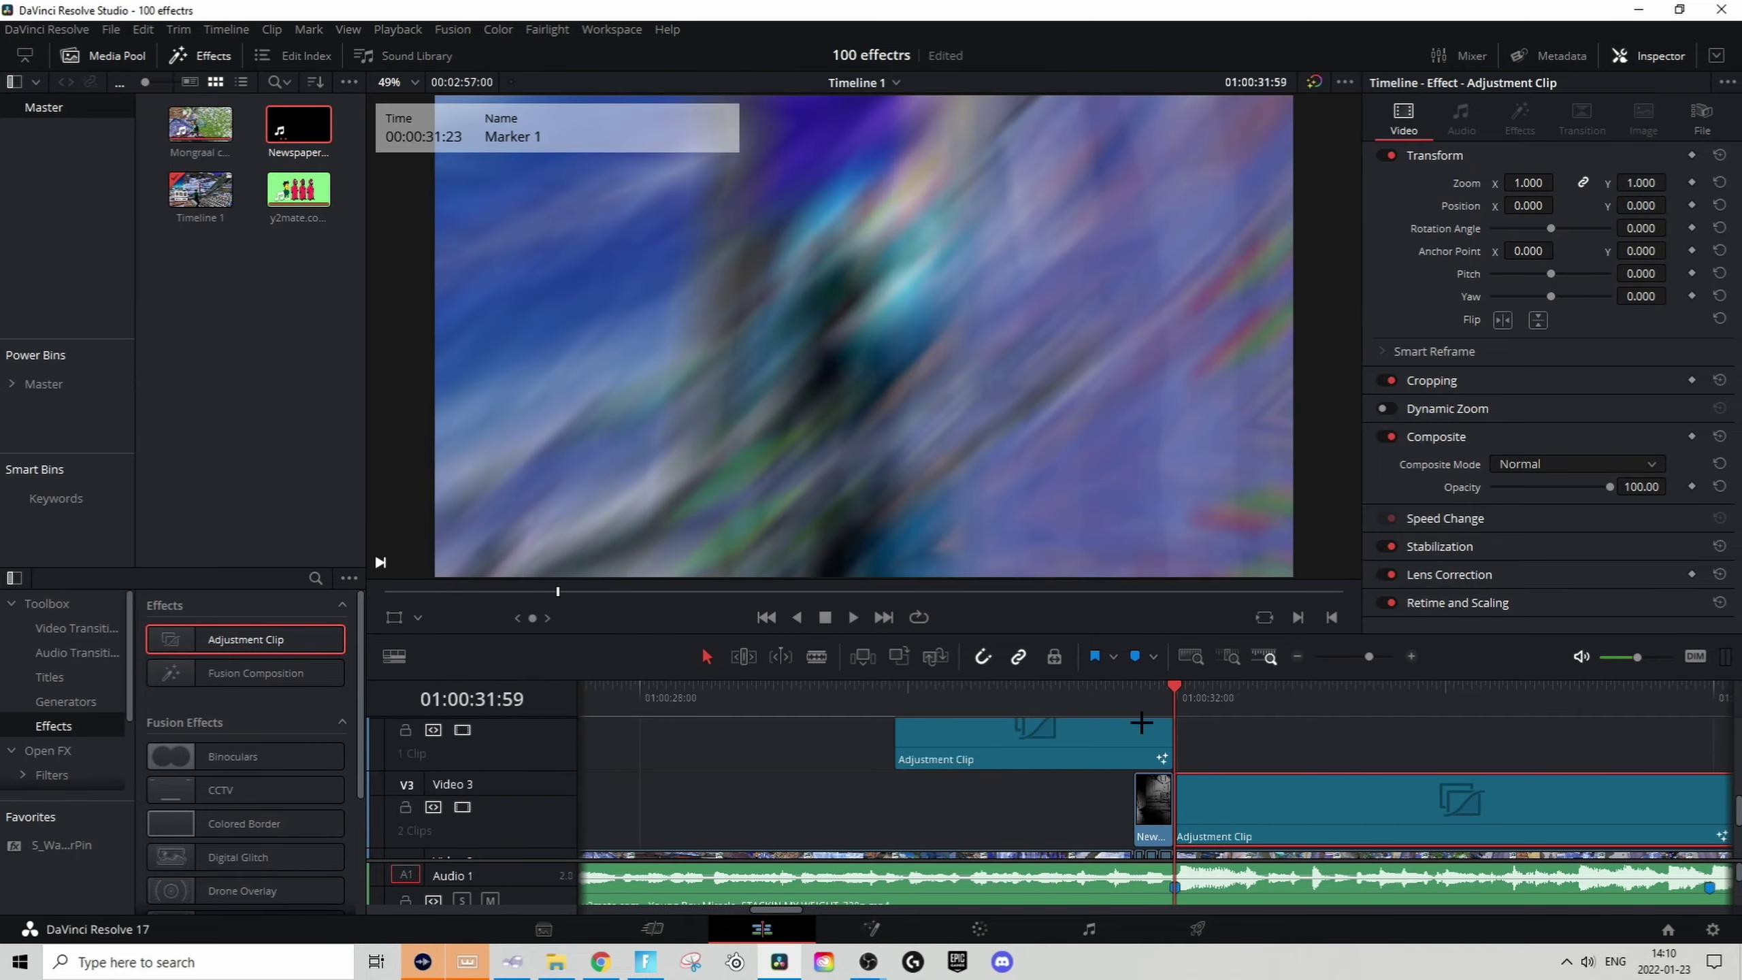
Step: Play the timeline from before the freeze frames through the shot to 01:00:32:33 to review both adjustment clips' effects
key(space)
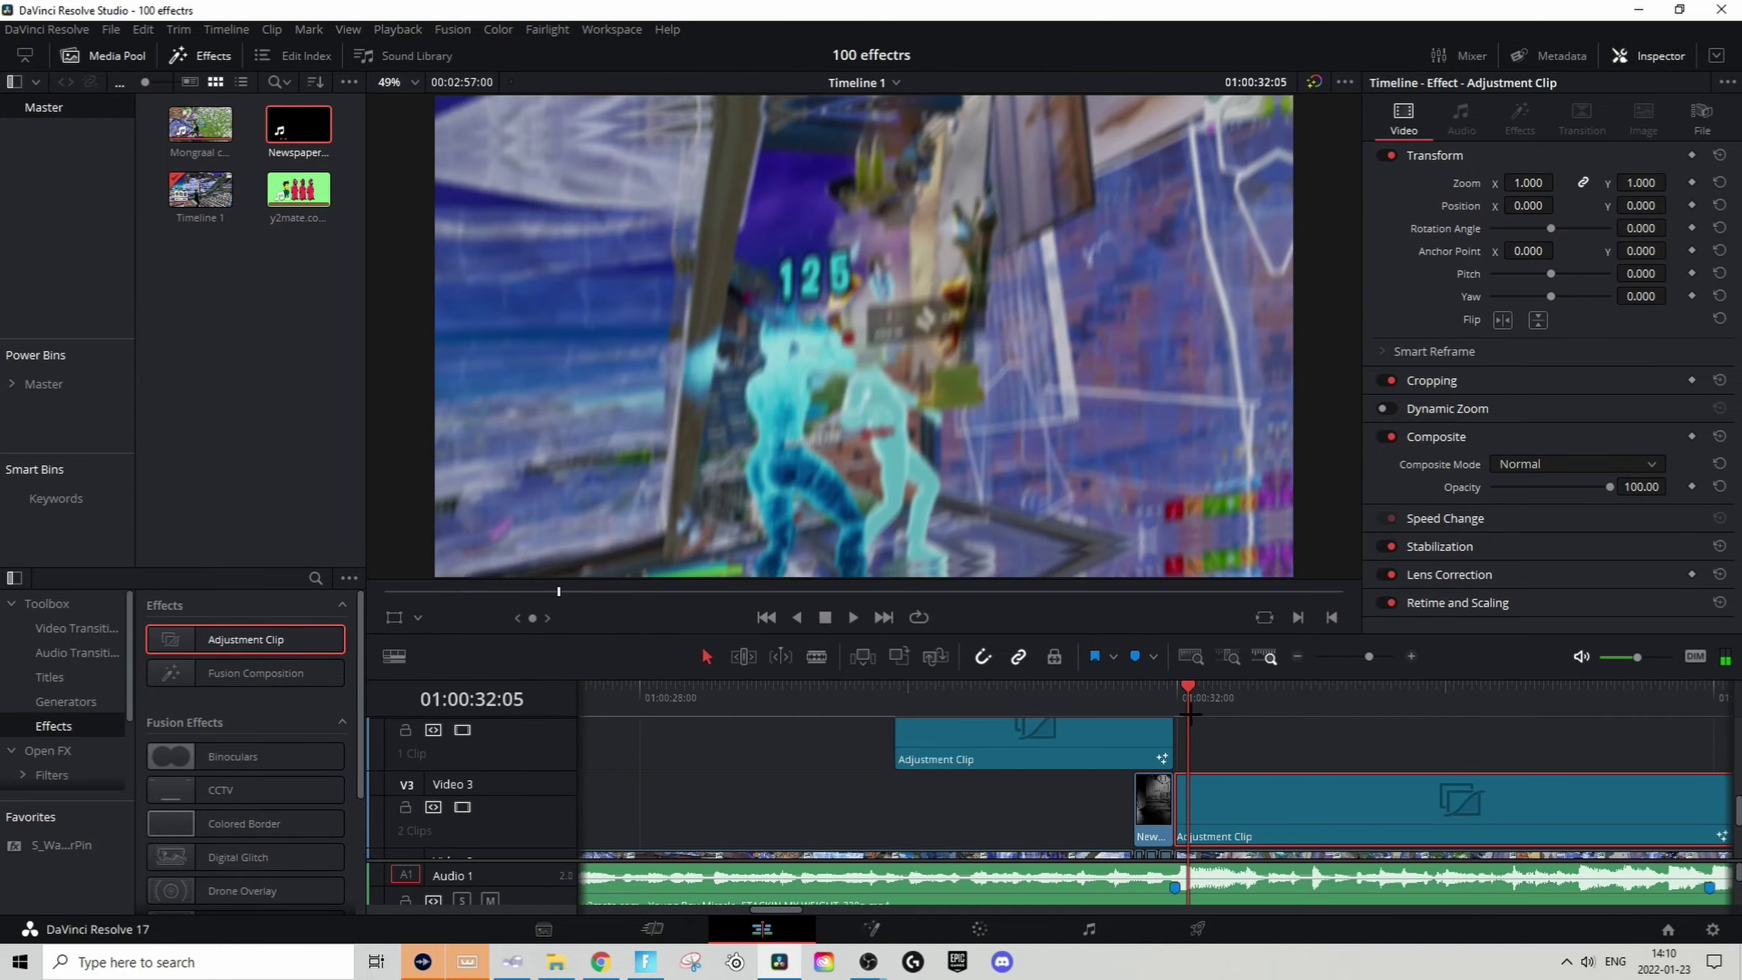
click(1060, 699)
key(space)
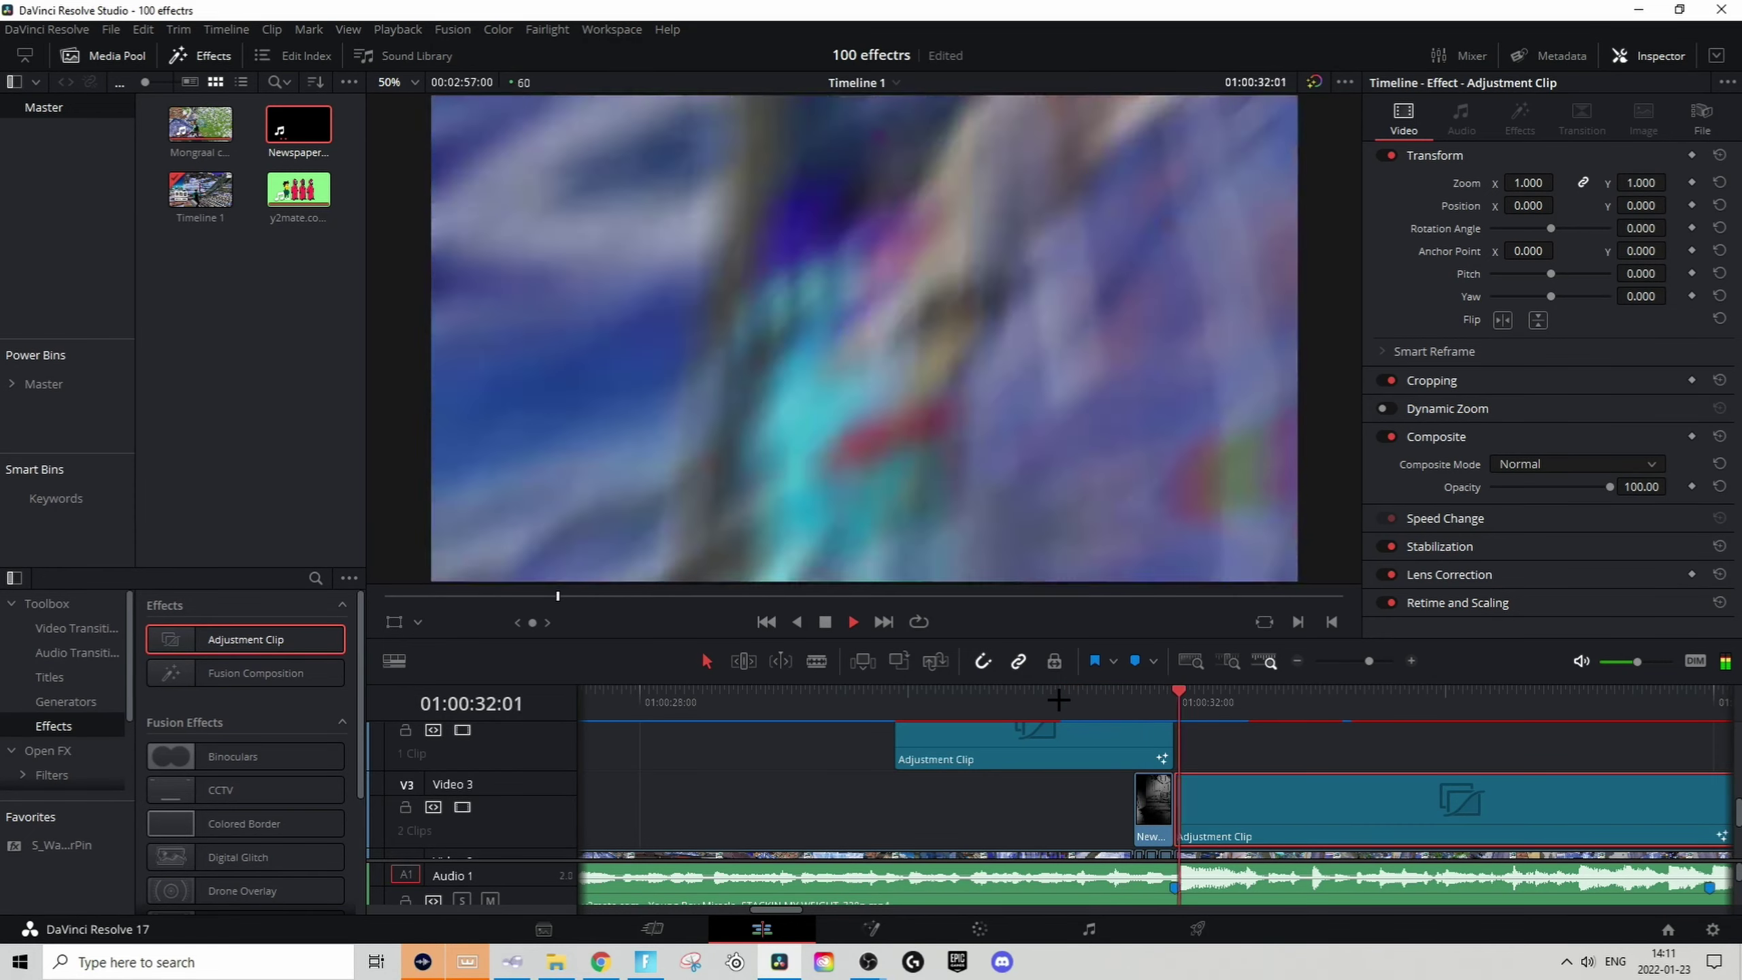
key(space)
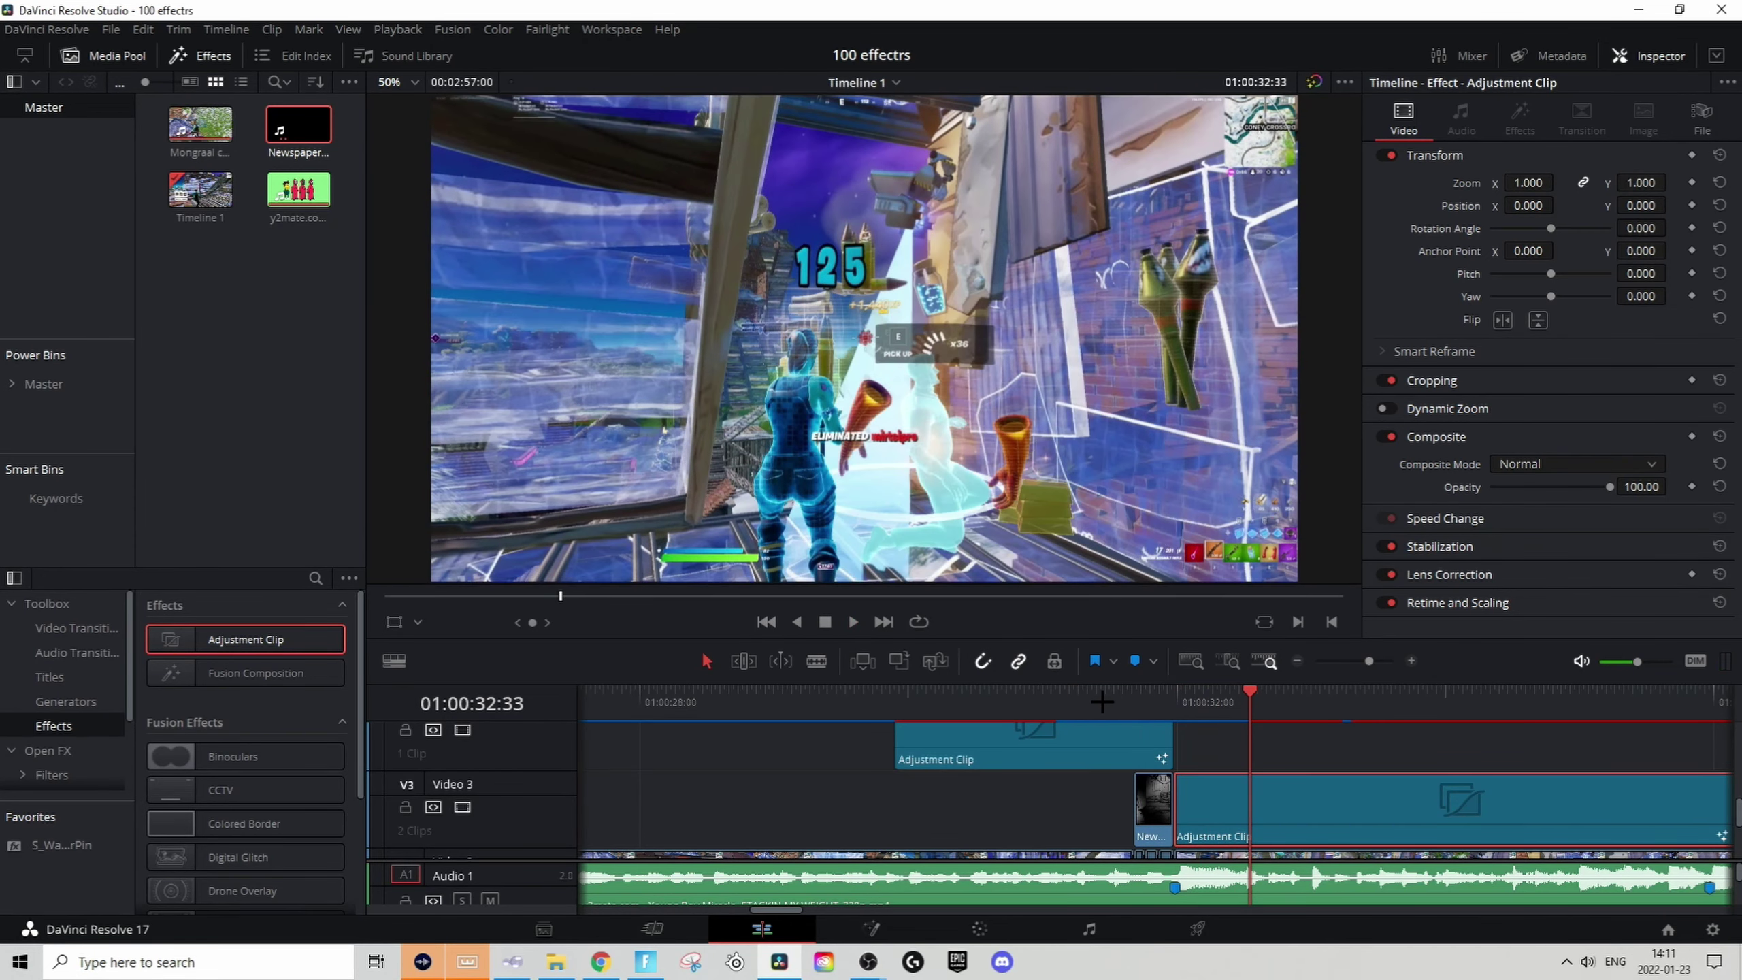